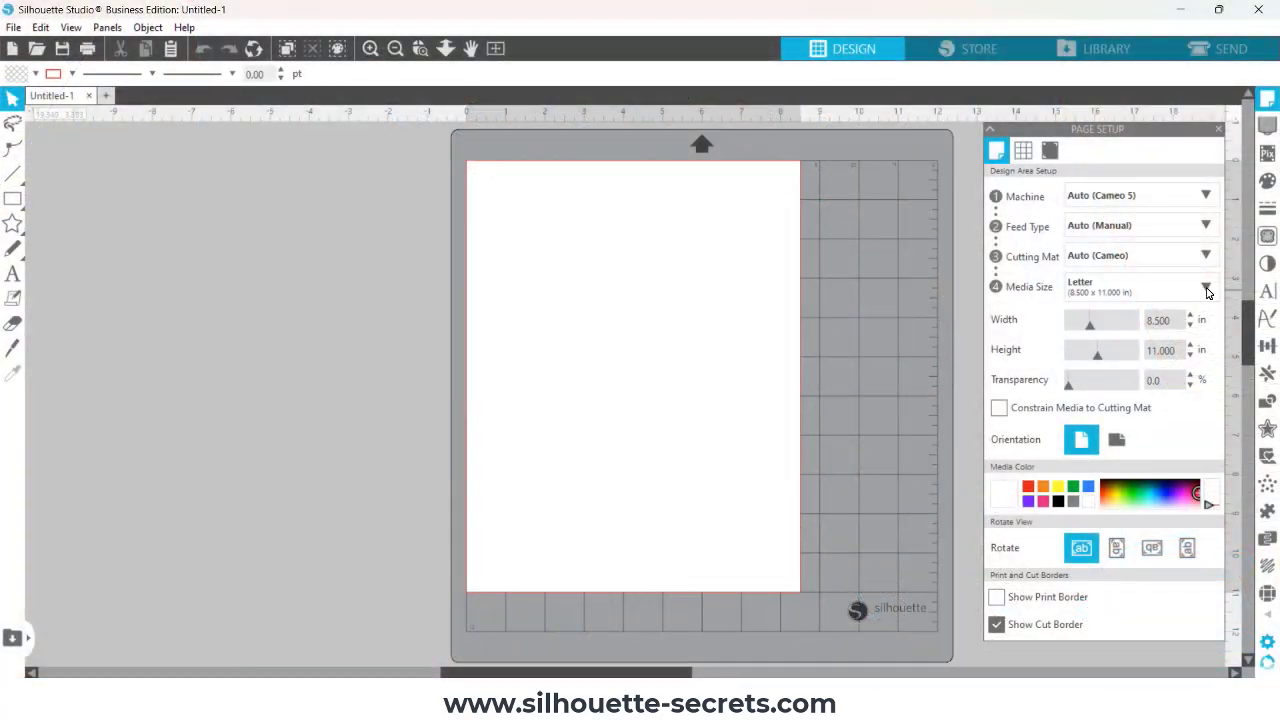
# Step: Switch registration marks On for the Letter page and restore the default mark settings (0.625 in inset)
pyautogui.click(1158, 288)
pyautogui.click(1049, 150)
pyautogui.click(996, 193)
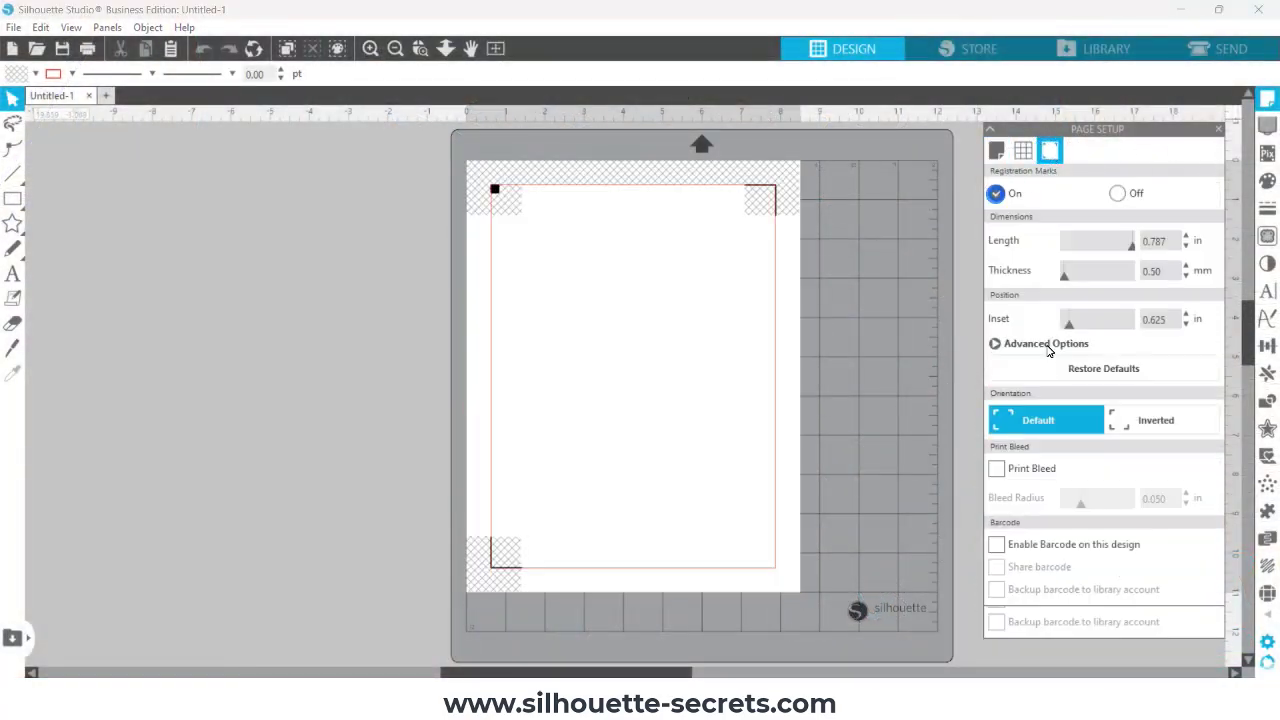
pyautogui.click(1081, 370)
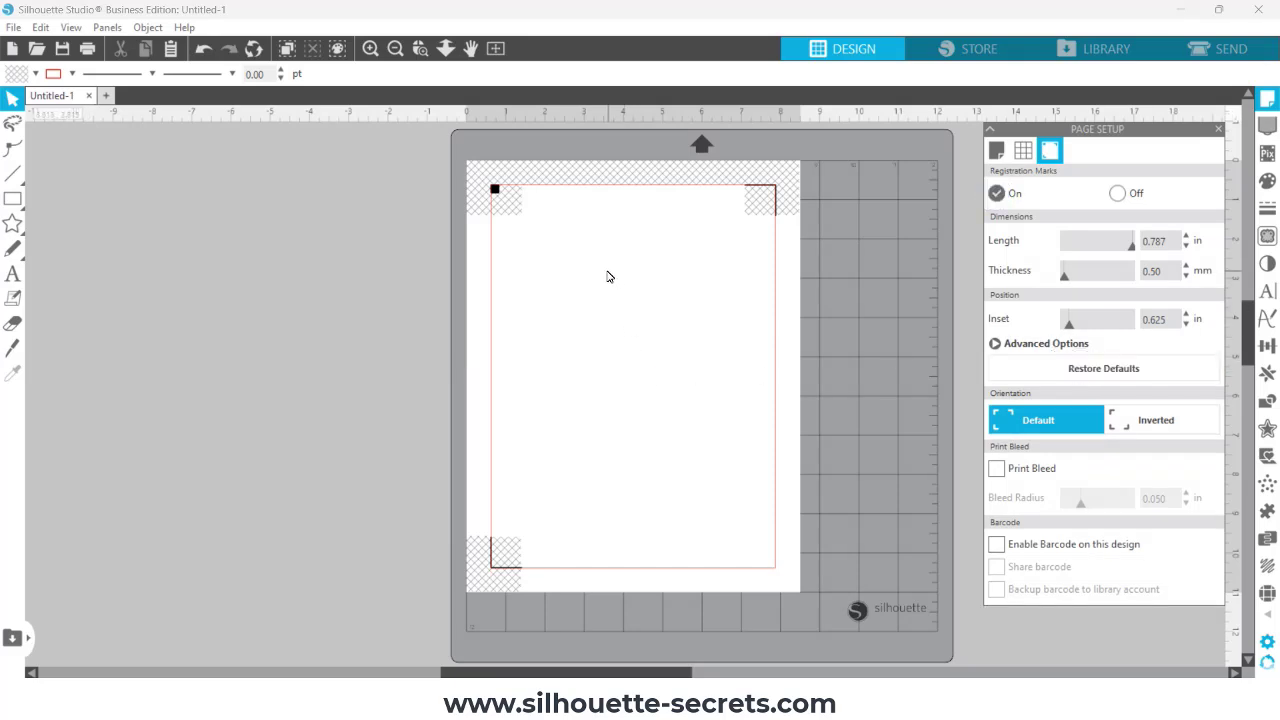
# Step: Open the 345188-butterfly studio file
pyautogui.click(37, 48)
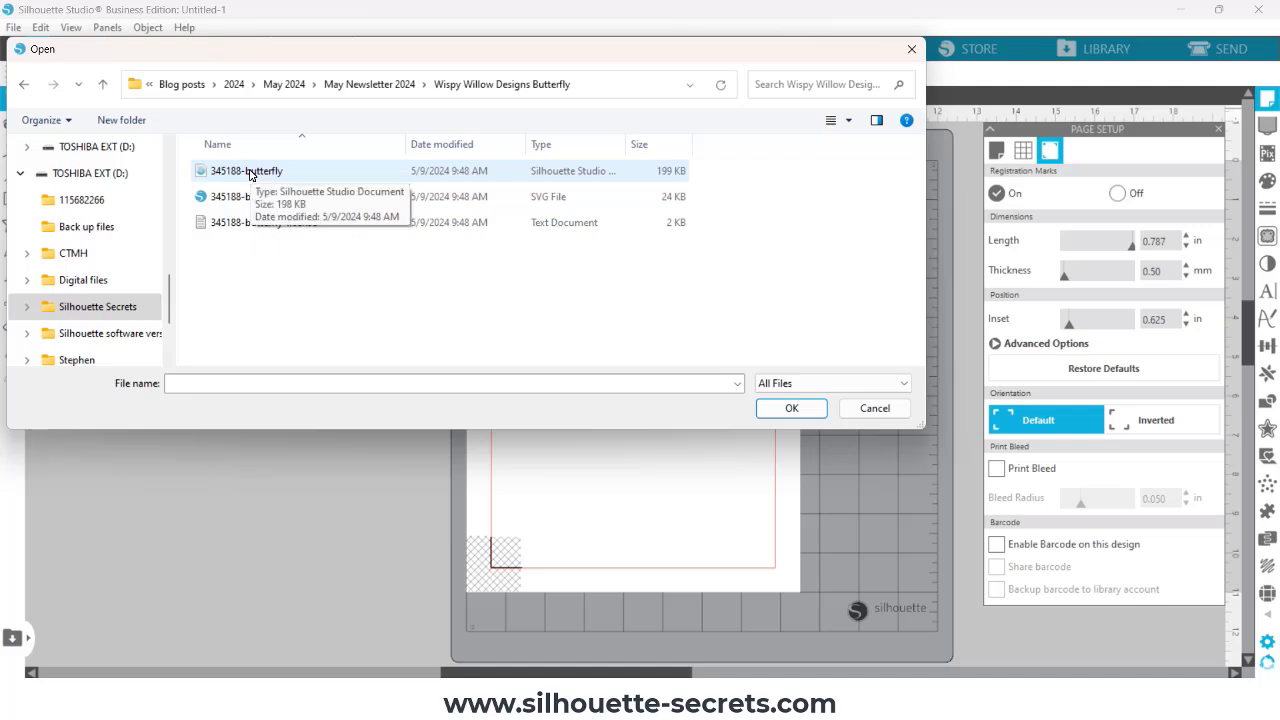
pyautogui.click(620, 174)
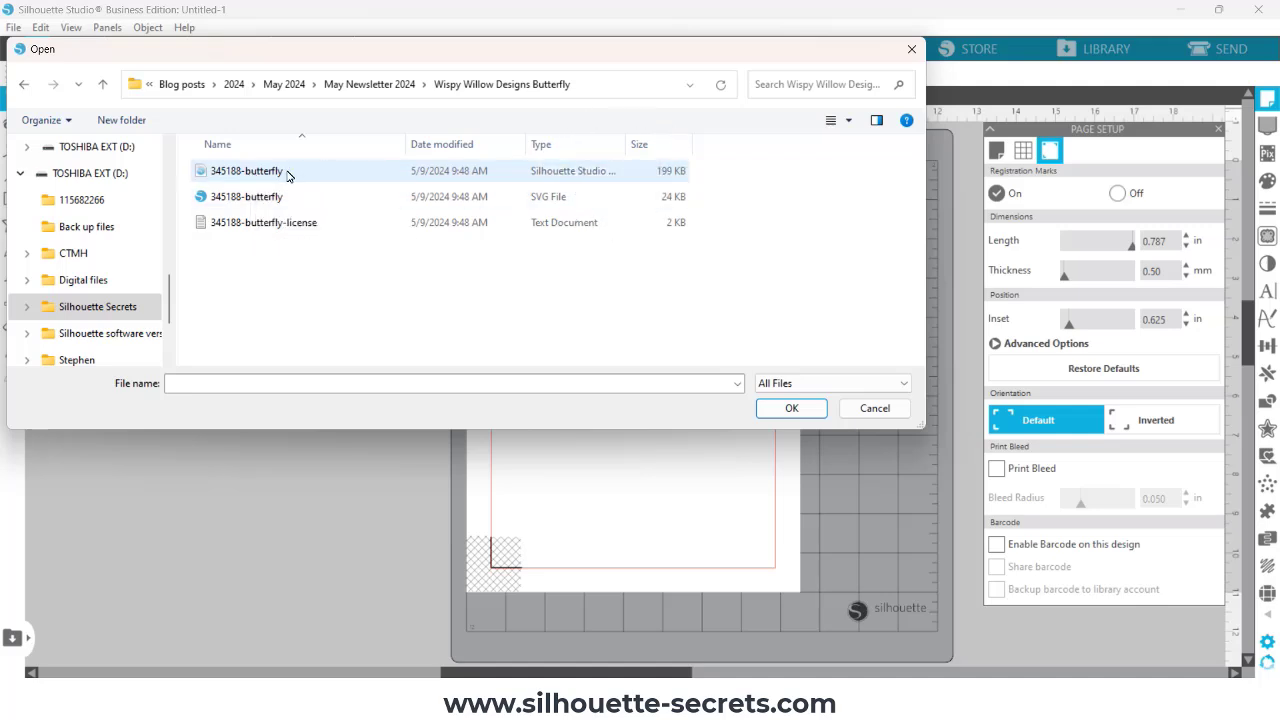
pyautogui.doubleClick(286, 170)
# Step: Shrink the butterfly from 10.906 × 8.294 in to 2.616 × 1.989 in
pyautogui.click(593, 330)
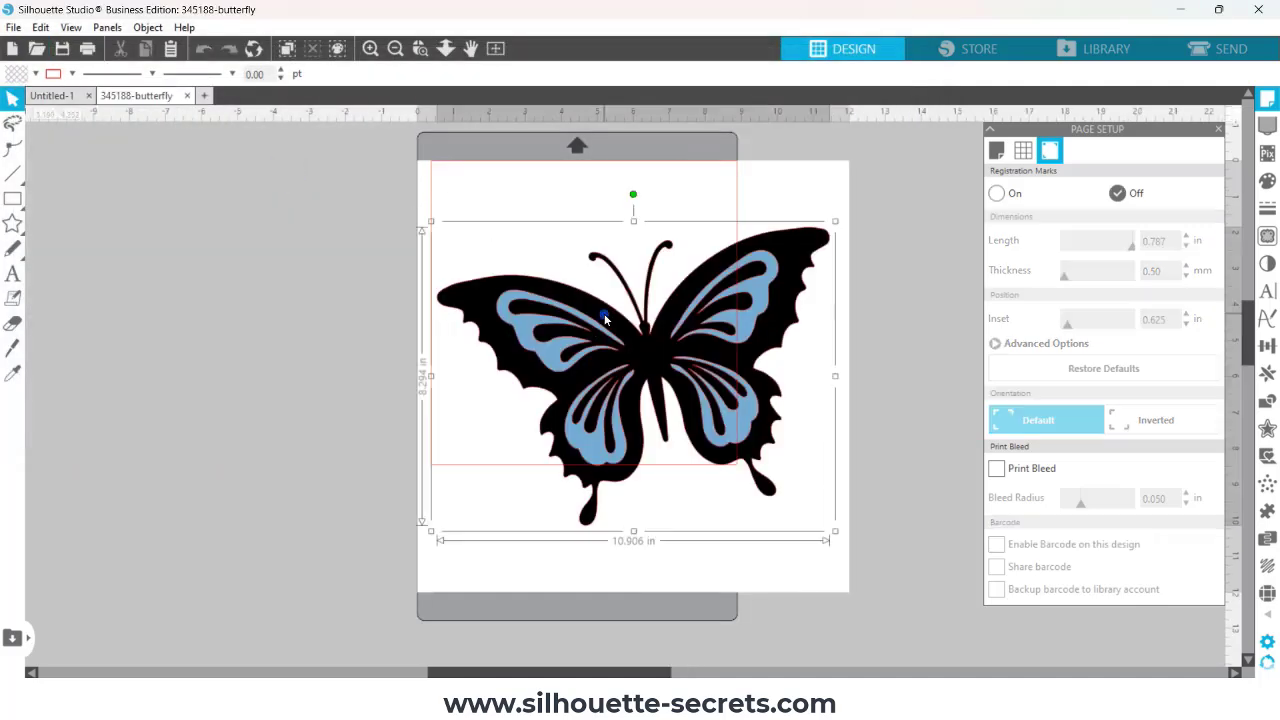
pyautogui.click(517, 220)
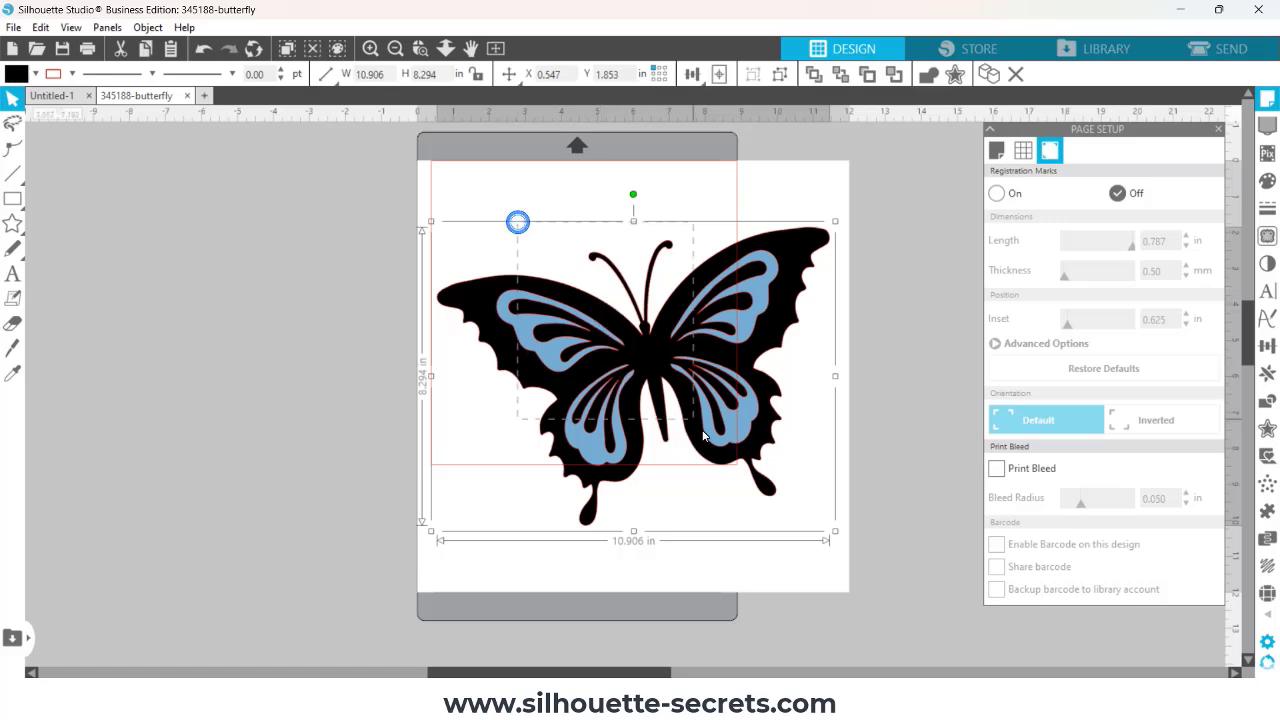
pyautogui.click(836, 535)
pyautogui.click(848, 447)
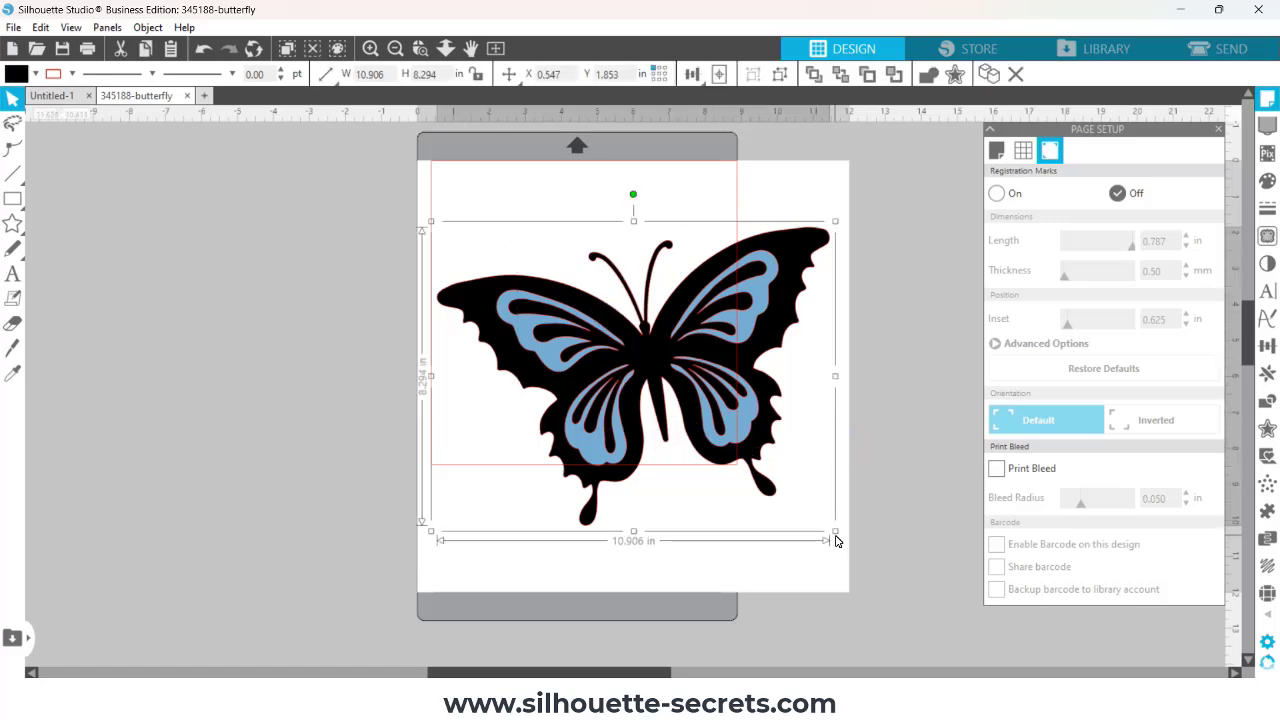
pyautogui.moveTo(836, 535); pyautogui.dragTo(539, 311)
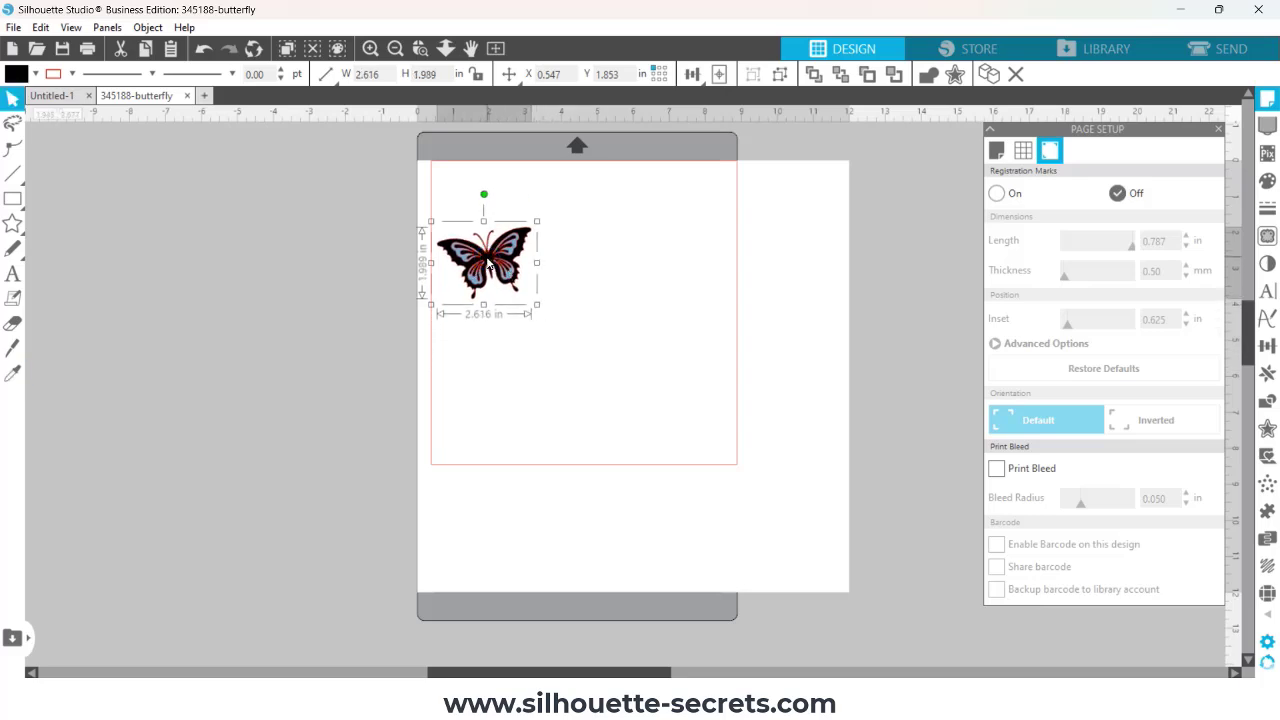
pyautogui.rightClick(496, 212)
# Step: Copy the 2.616 × 1.989 in butterfly and paste it onto Untitled-1 at X 1.099, Y 1.853
pyautogui.click(517, 288)
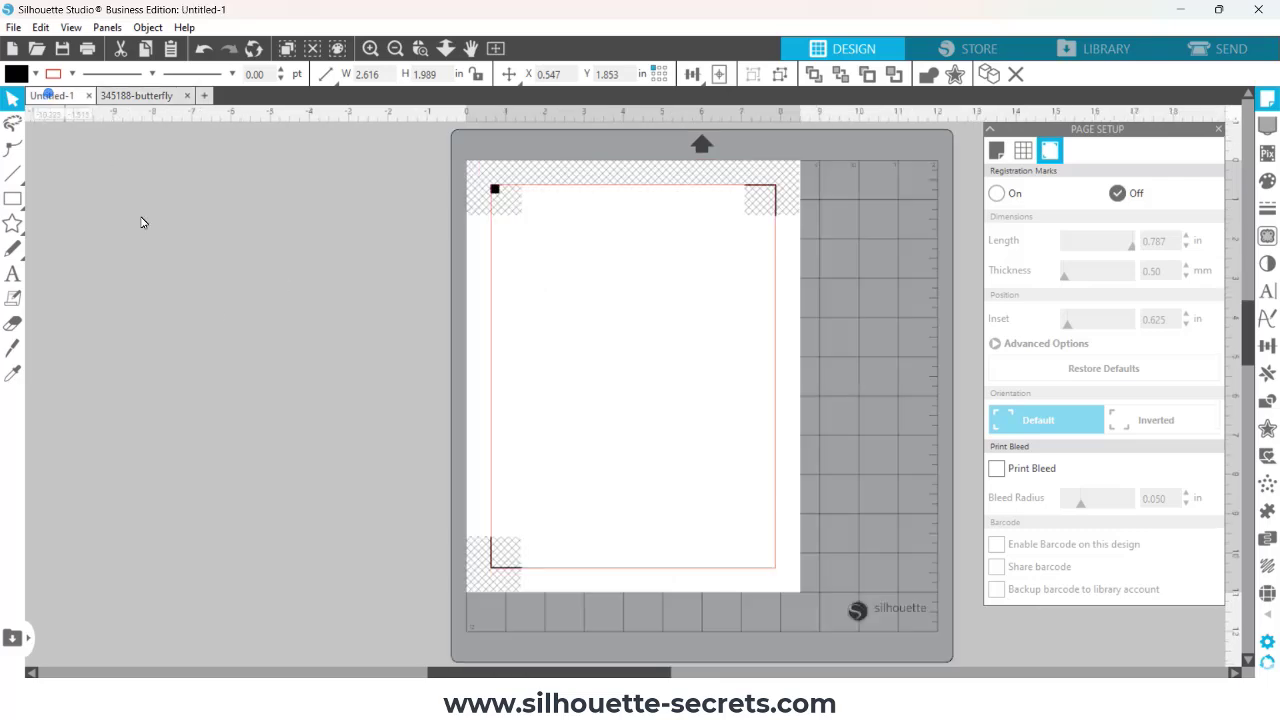
pyautogui.click(50, 95)
pyautogui.rightClick(556, 255)
pyautogui.click(603, 335)
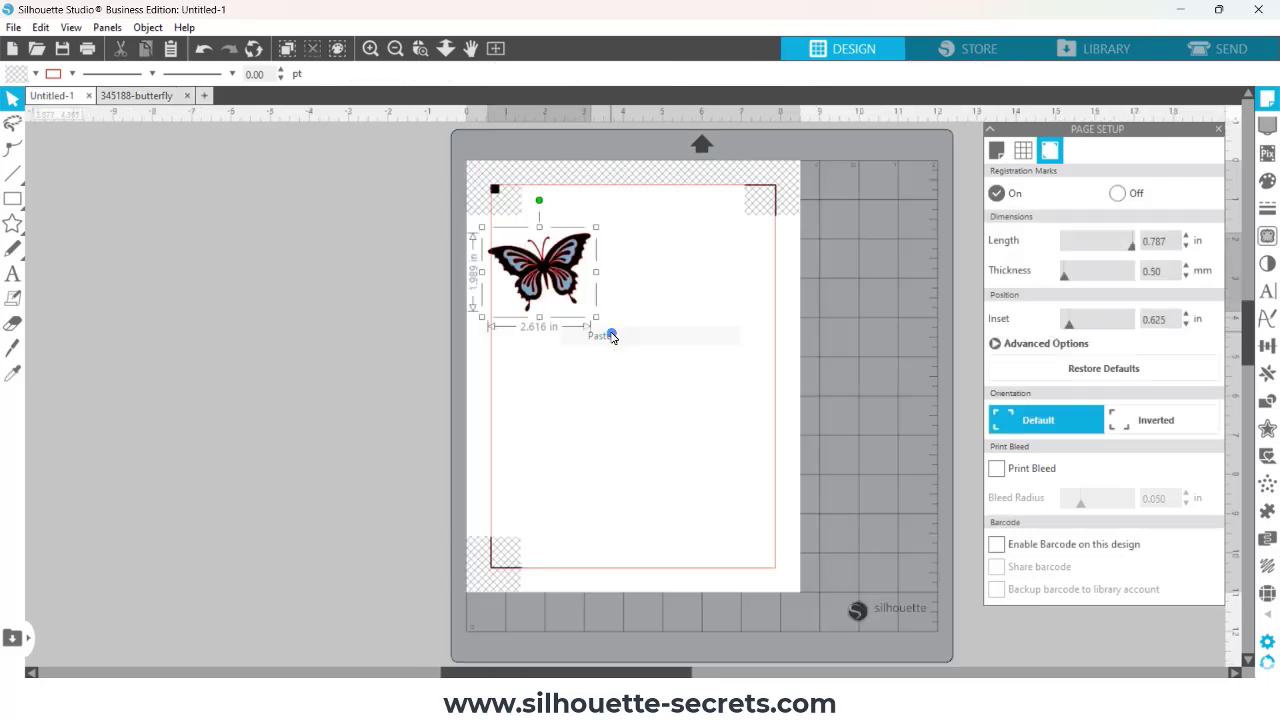
pyautogui.click(560, 290)
pyautogui.moveTo(563, 280); pyautogui.dragTo(586, 280)
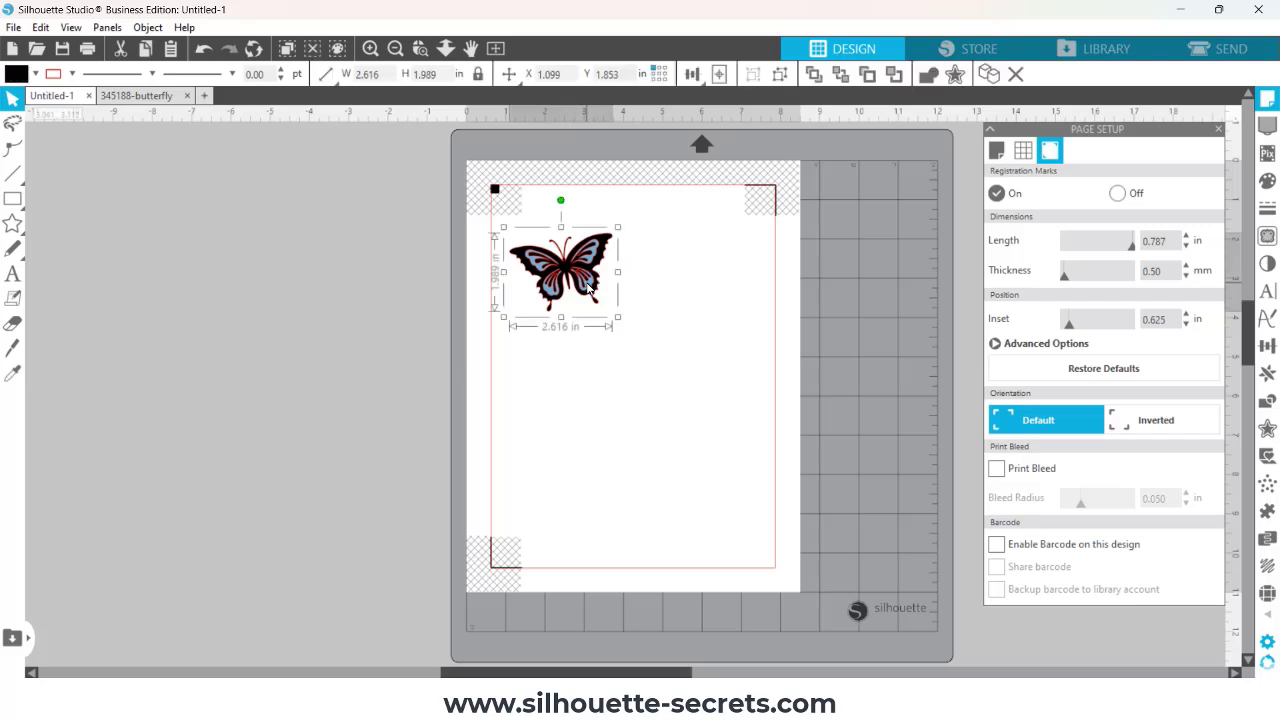
pyautogui.rightClick(586, 284)
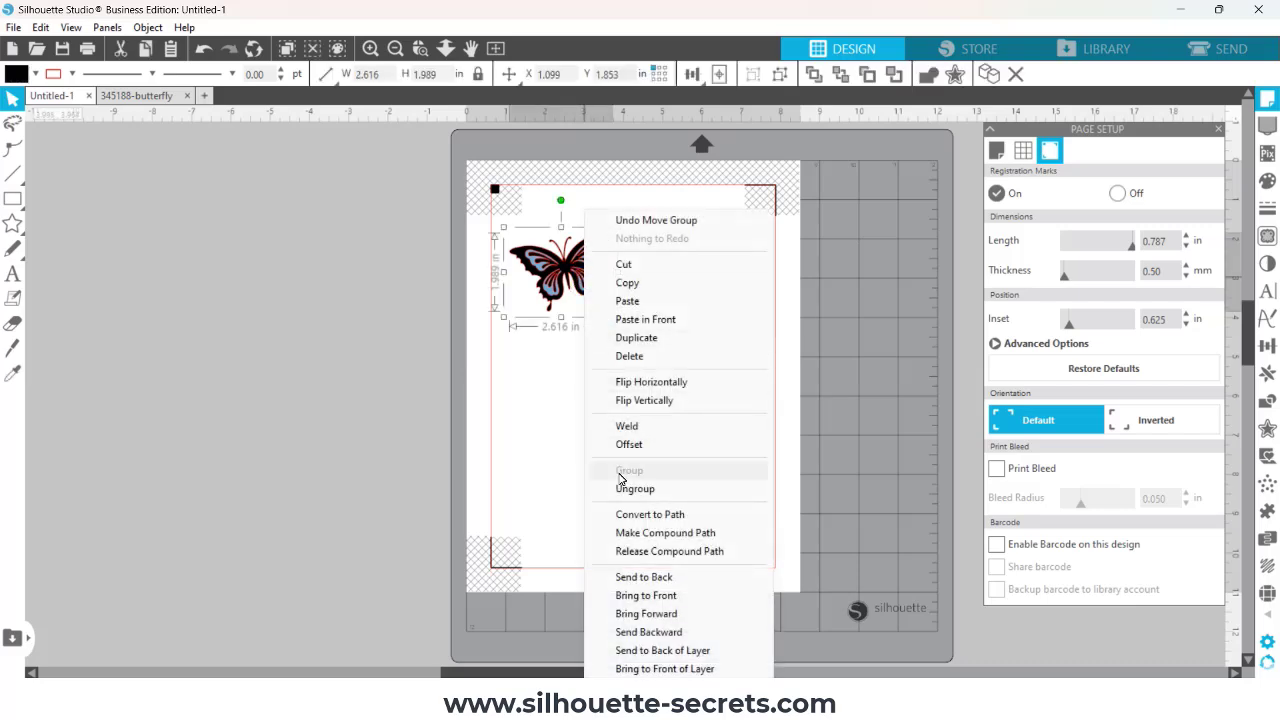
# Step: Ungroup the butterfly and give all its pieces a new line colour
pyautogui.click(623, 490)
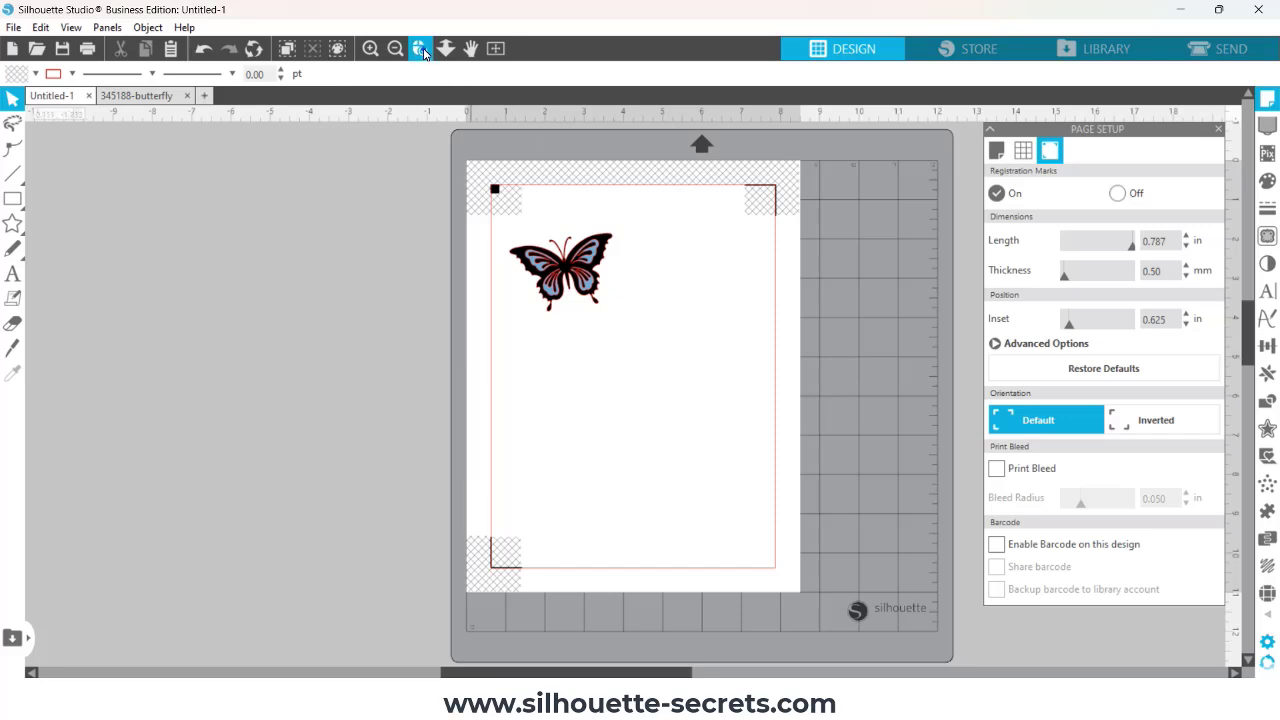
pyautogui.click(419, 48)
pyautogui.moveTo(458, 186); pyautogui.dragTo(718, 386)
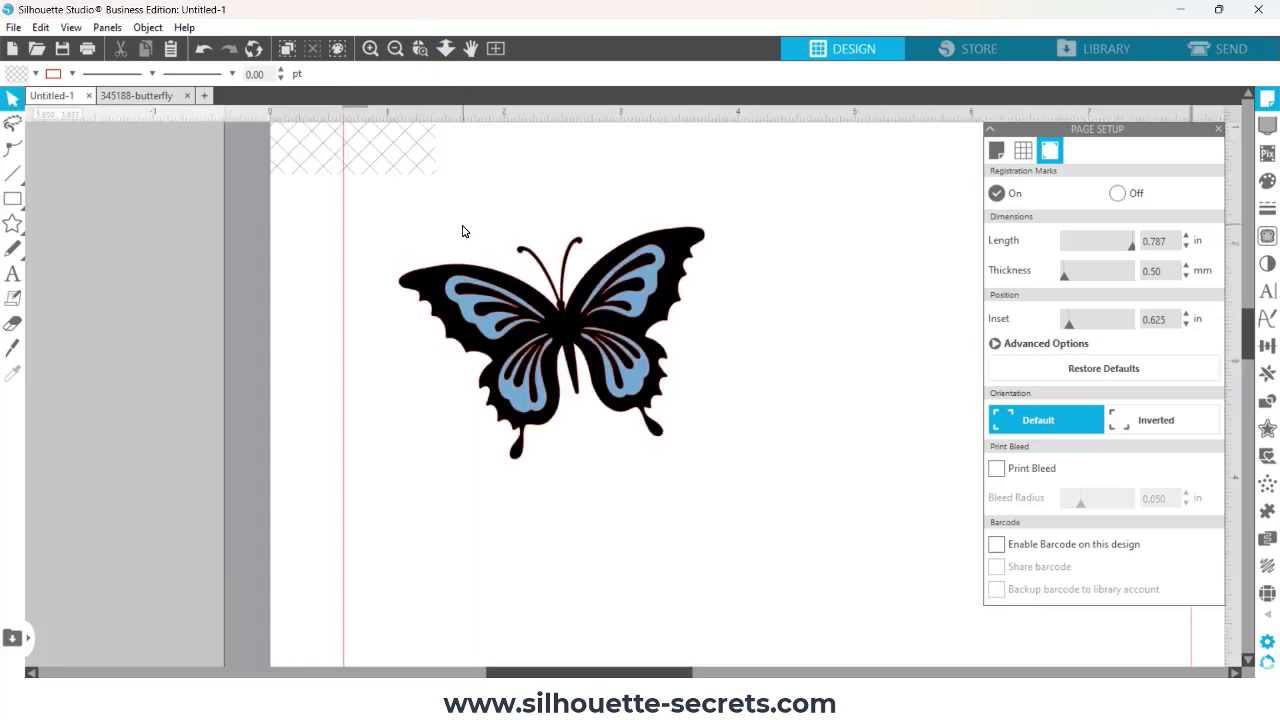
pyautogui.moveTo(448, 196); pyautogui.dragTo(690, 466)
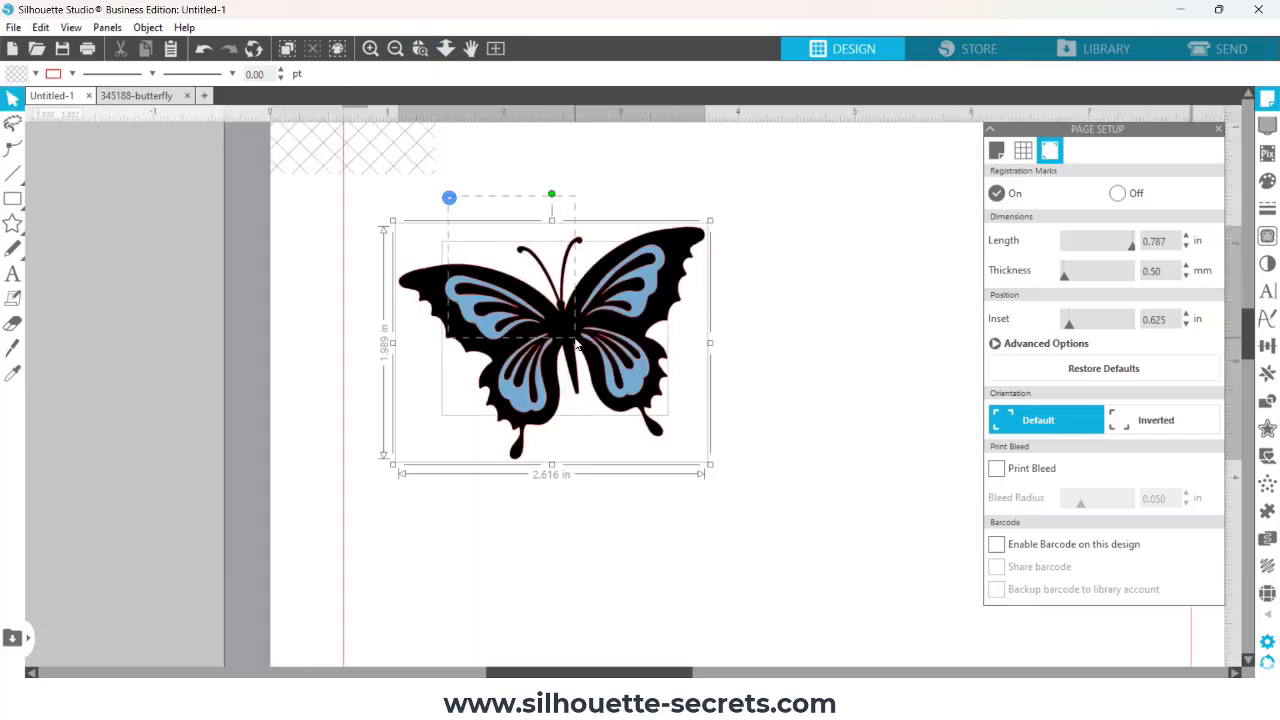
pyautogui.click(71, 75)
pyautogui.click(57, 101)
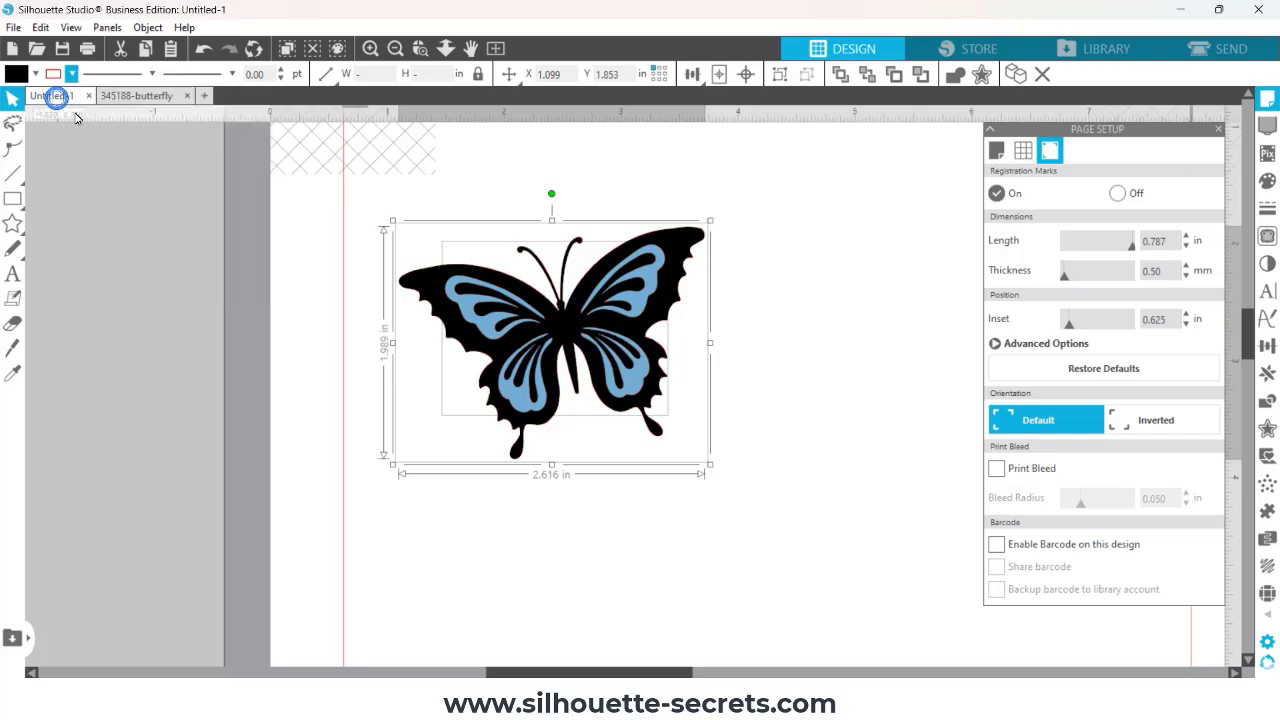
pyautogui.click(487, 179)
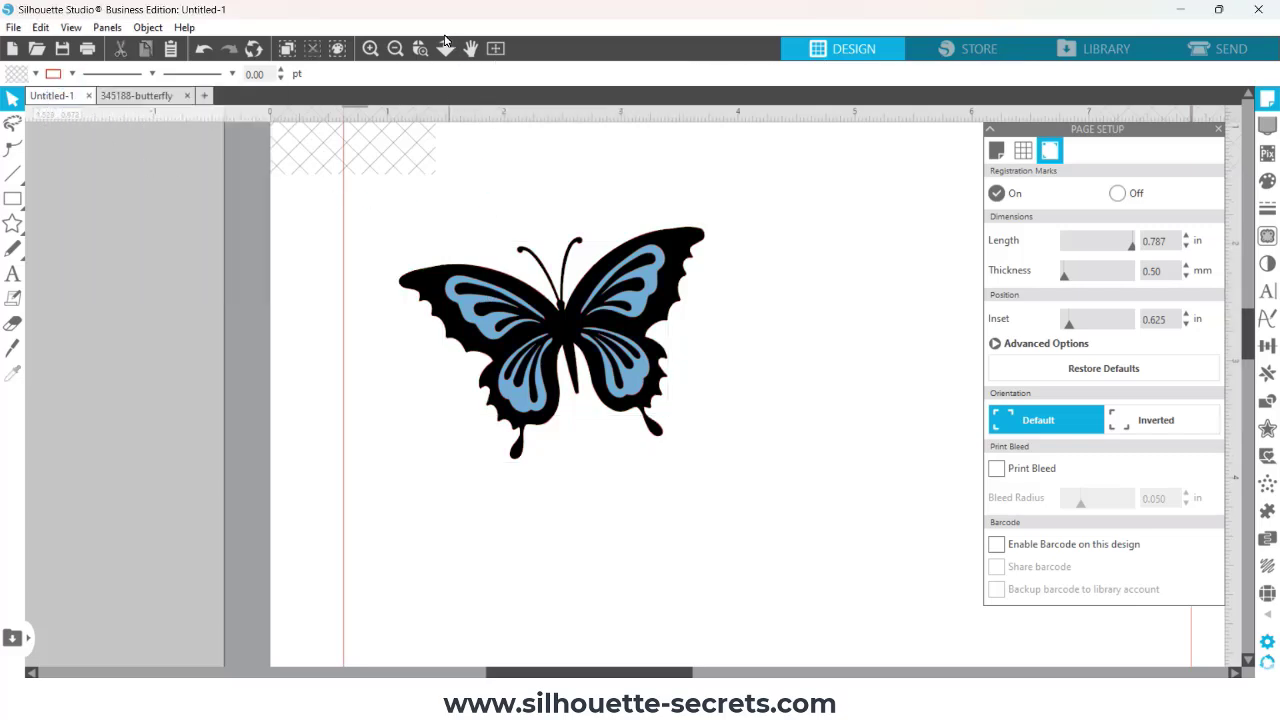
# Step: Move the butterfly toward the top-left and scale it to 2.003 × 1.523 in at X 0.842, Y 1.548
pyautogui.click(395, 48)
pyautogui.click(395, 48)
pyautogui.moveTo(600, 349); pyautogui.dragTo(500, 236)
pyautogui.moveTo(445, 190); pyautogui.dragTo(608, 315)
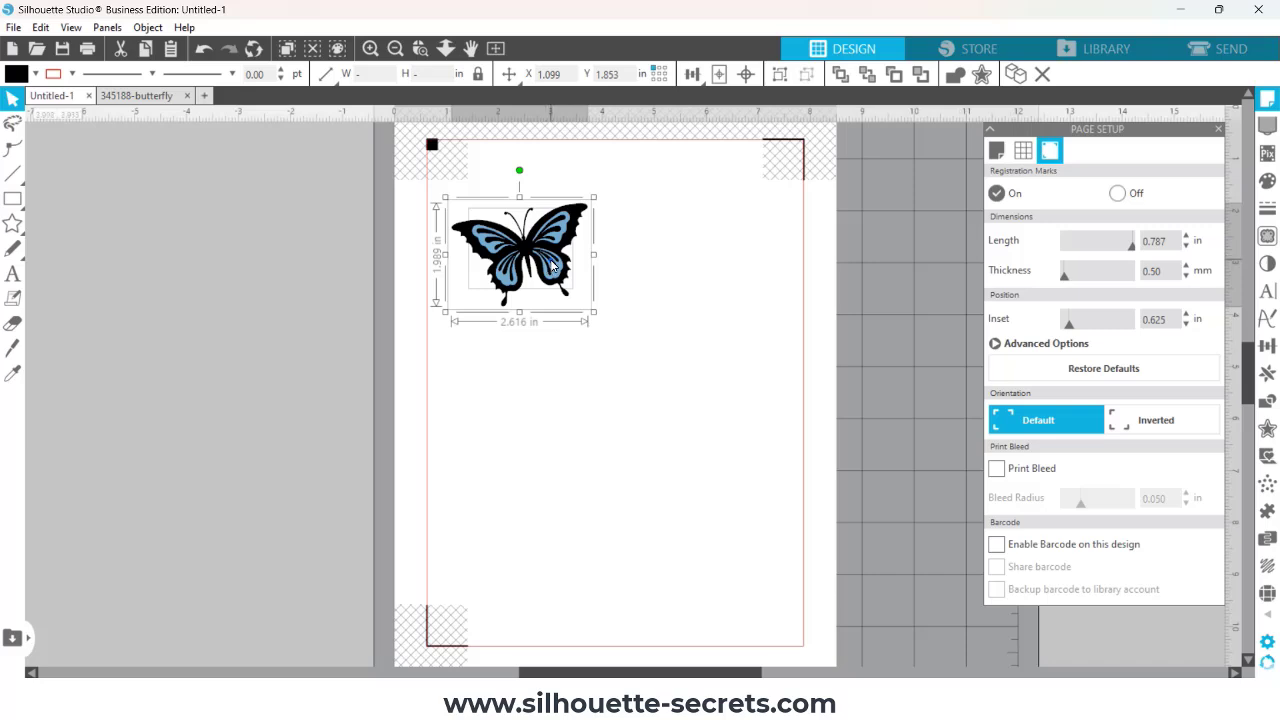
pyautogui.moveTo(553, 265); pyautogui.dragTo(535, 245)
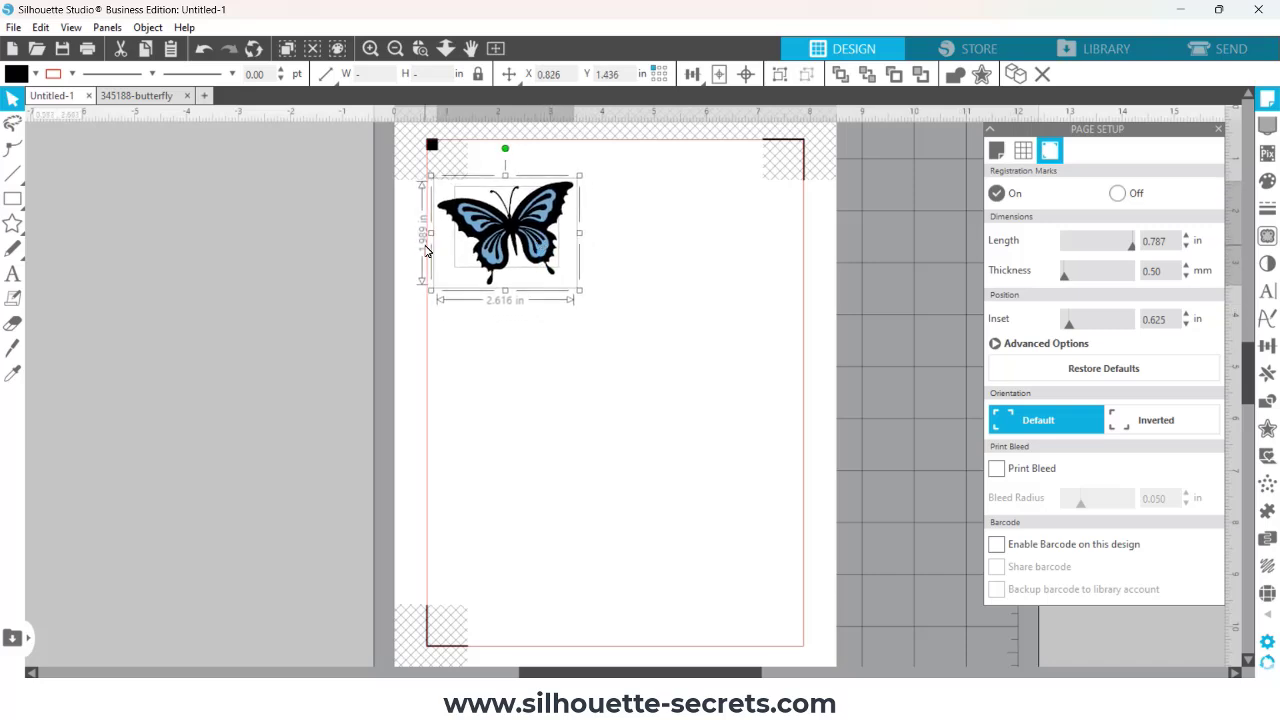
pyautogui.moveTo(580, 291); pyautogui.dragTo(547, 272)
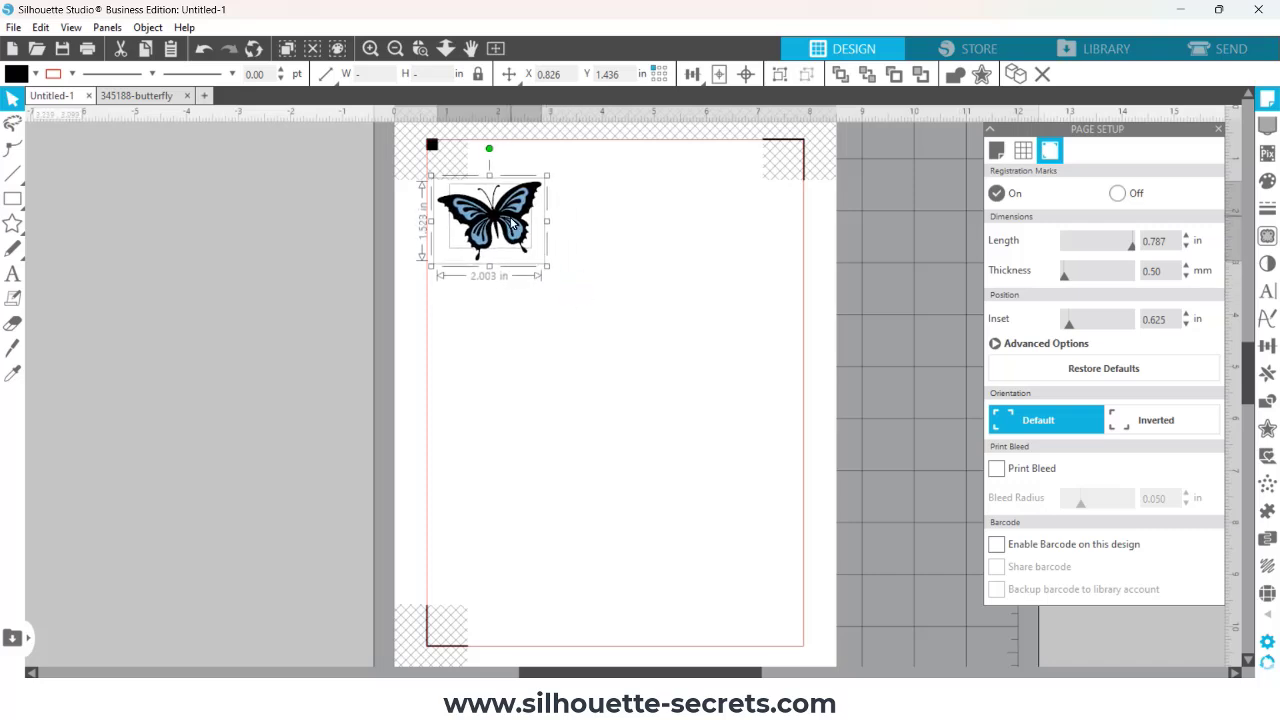
pyautogui.moveTo(512, 222); pyautogui.dragTo(513, 228)
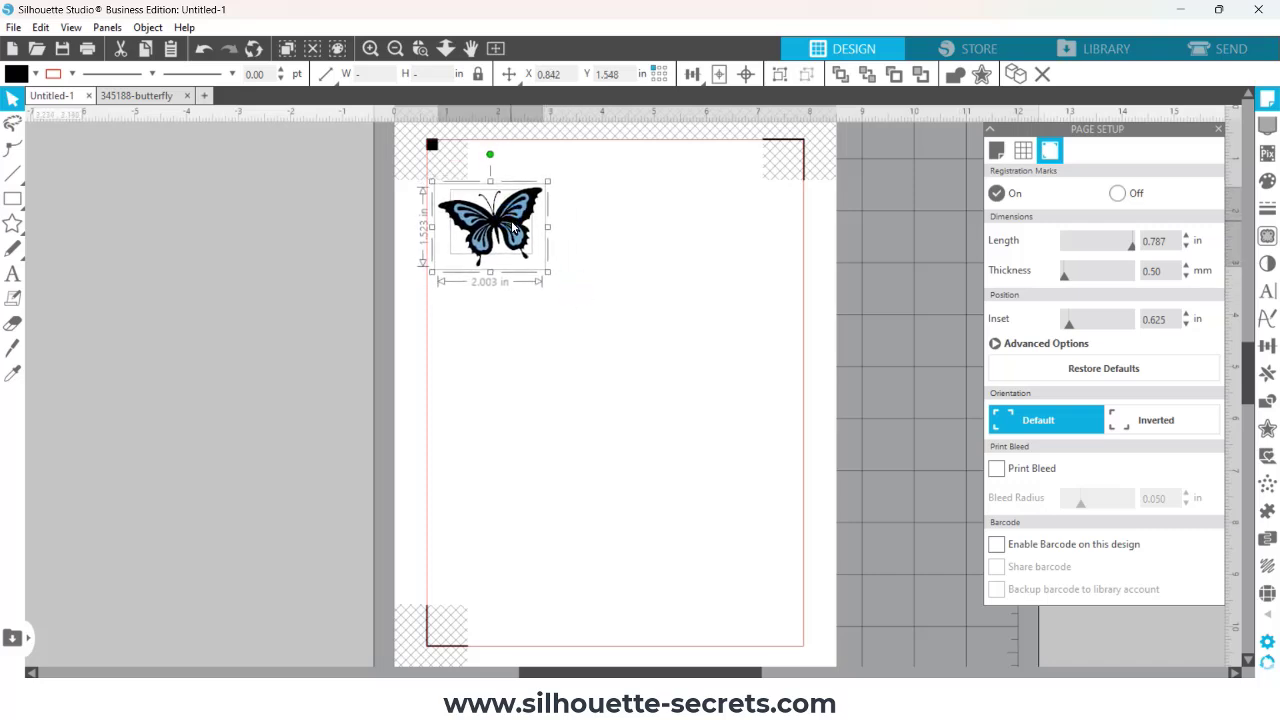
# Step: Regroup the butterfly pieces and place a duplicate beside the original
pyautogui.rightClick(512, 228)
pyautogui.click(560, 491)
pyautogui.rightClick(508, 228)
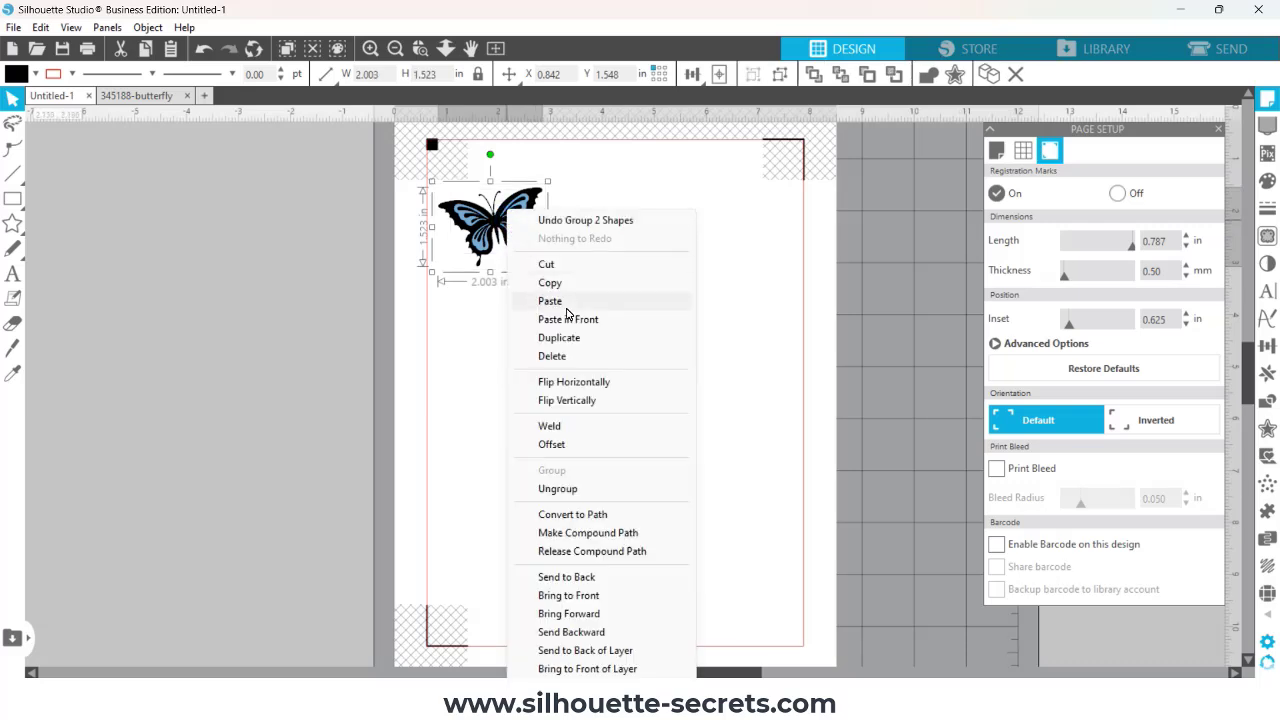
pyautogui.click(562, 345)
pyautogui.moveTo(530, 255); pyautogui.dragTo(613, 230)
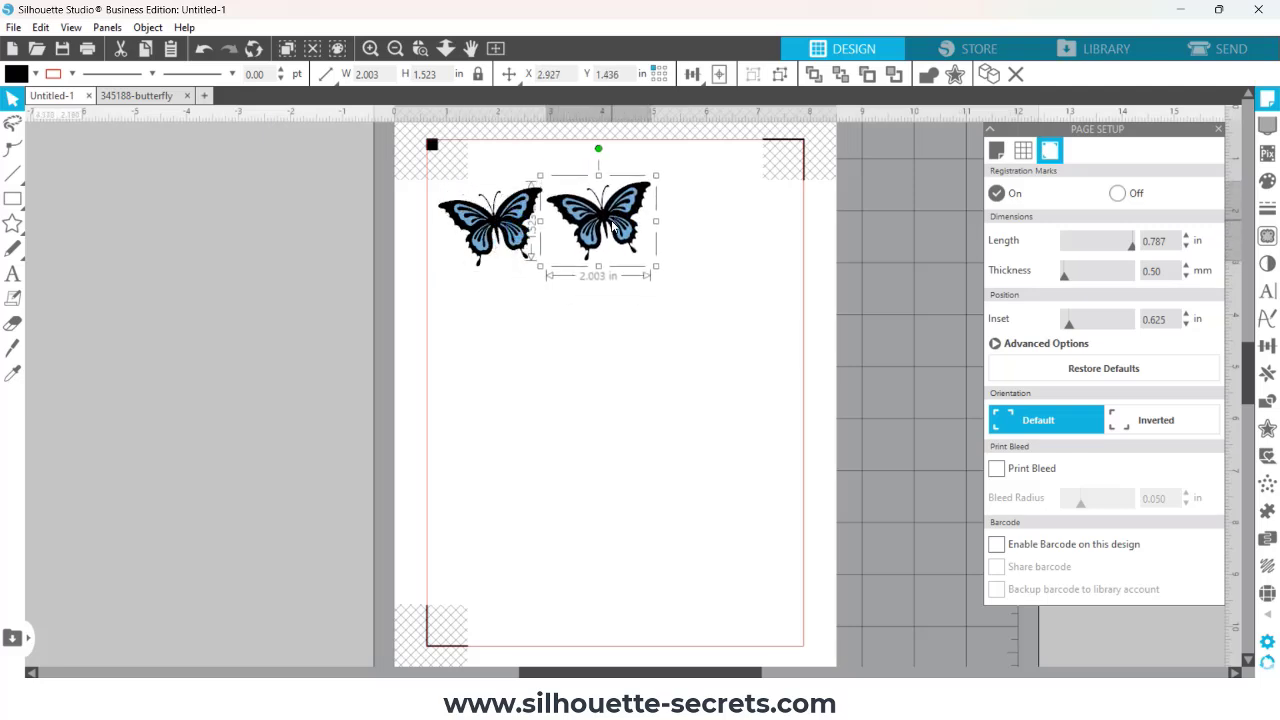
# Step: Ungroup the copied butterfly and select one of its inner pieces
pyautogui.rightClick(613, 230)
pyautogui.click(666, 491)
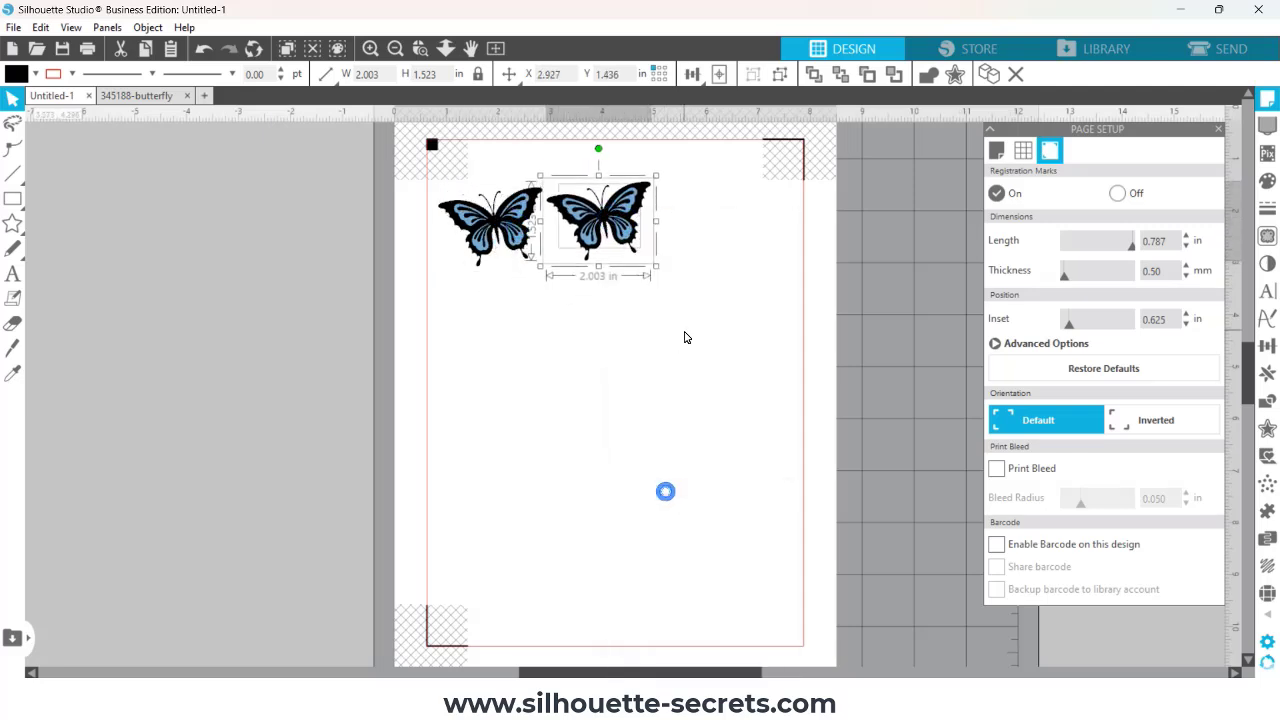
pyautogui.click(646, 251)
pyautogui.click(628, 243)
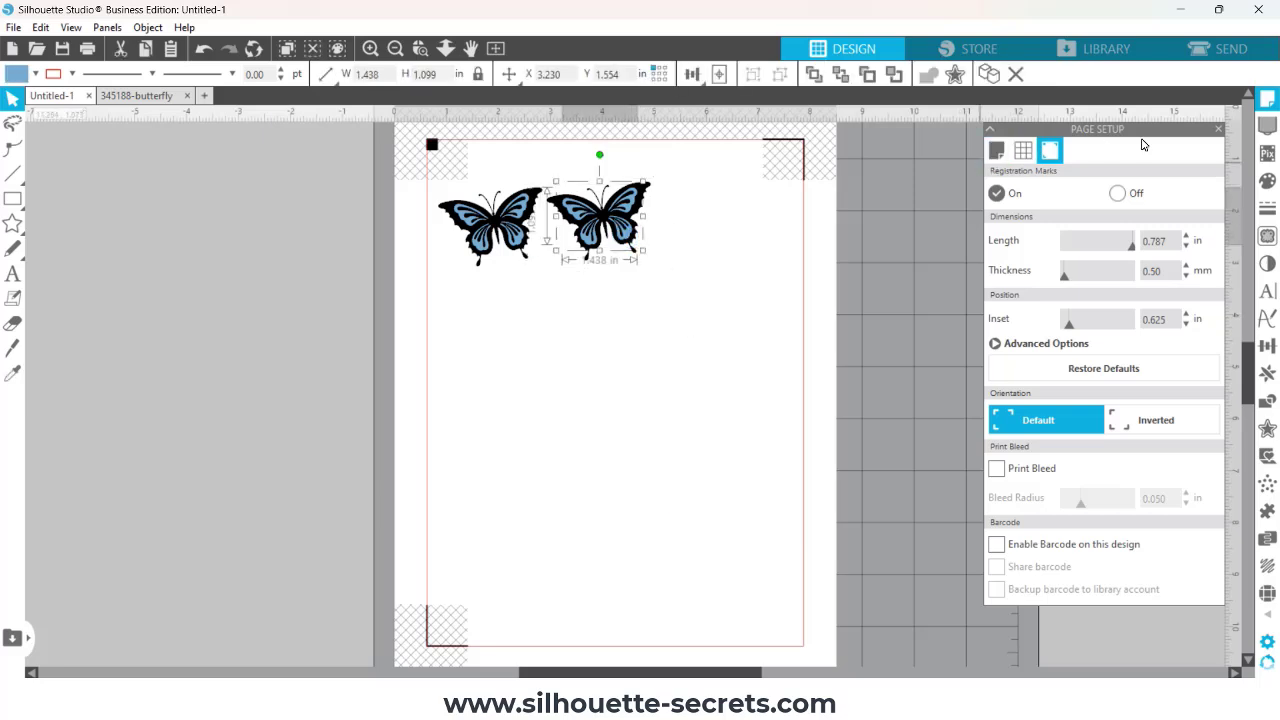
pyautogui.click(1219, 130)
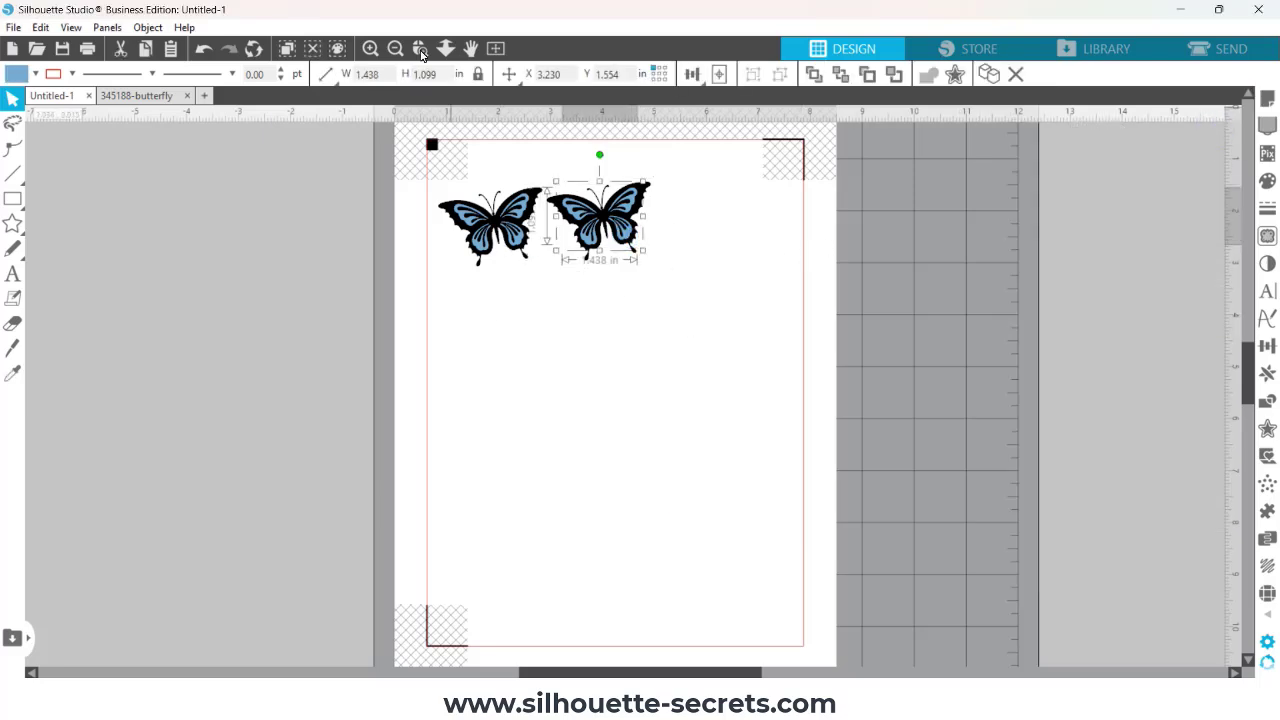
# Step: Duplicate the right butterfly to create a third full-size copy
pyautogui.moveTo(414, 175); pyautogui.dragTo(755, 315)
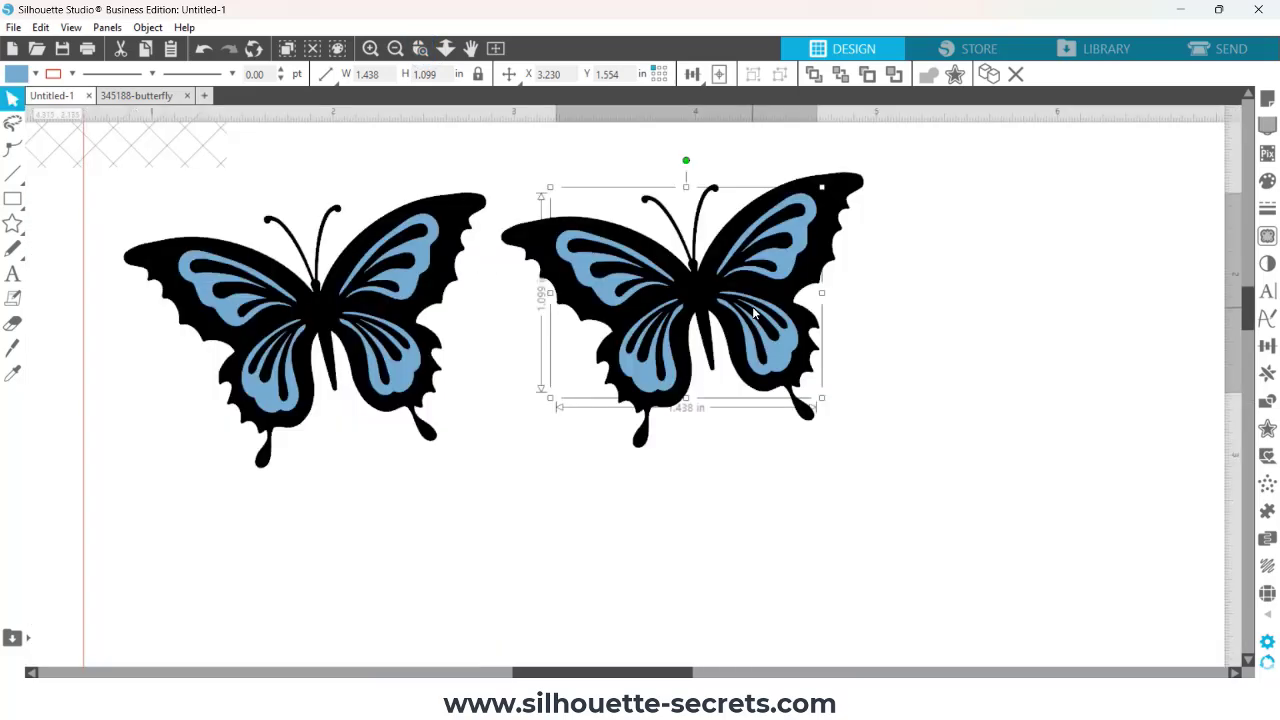
pyautogui.click(395, 48)
pyautogui.click(395, 48)
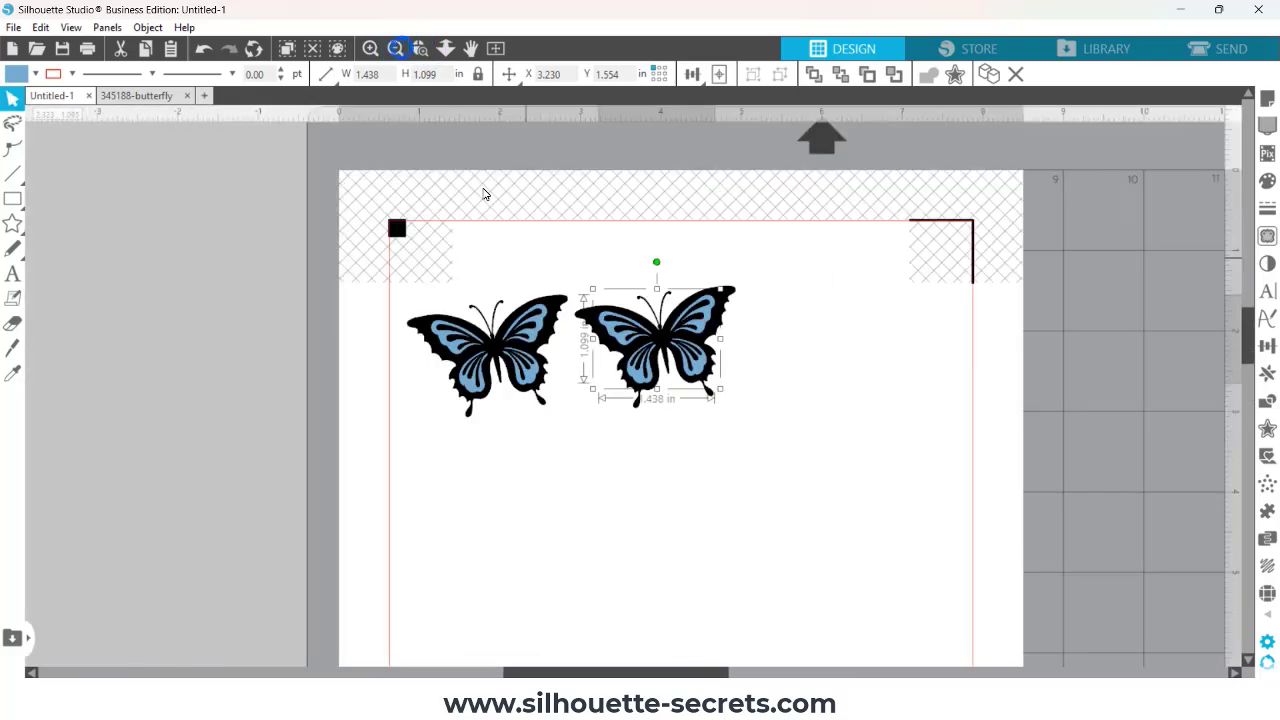
pyautogui.click(488, 251)
pyautogui.moveTo(627, 224); pyautogui.dragTo(754, 414)
pyautogui.moveTo(693, 352); pyautogui.dragTo(1022, 404)
# Step: Shrink a fourth butterfly to 0.912 in wide and tuck it beside the third
pyautogui.moveTo(1073, 459); pyautogui.dragTo(975, 405)
pyautogui.moveTo(968, 360); pyautogui.dragTo(943, 378)
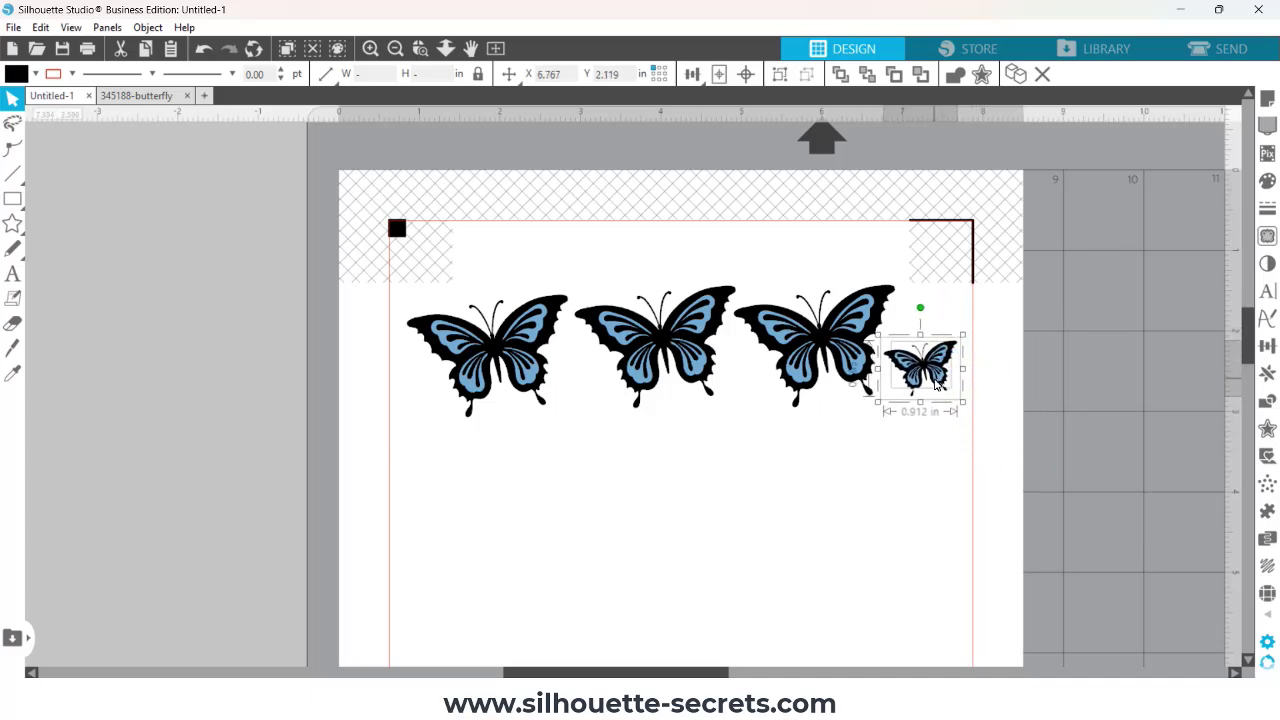
pyautogui.click(705, 328)
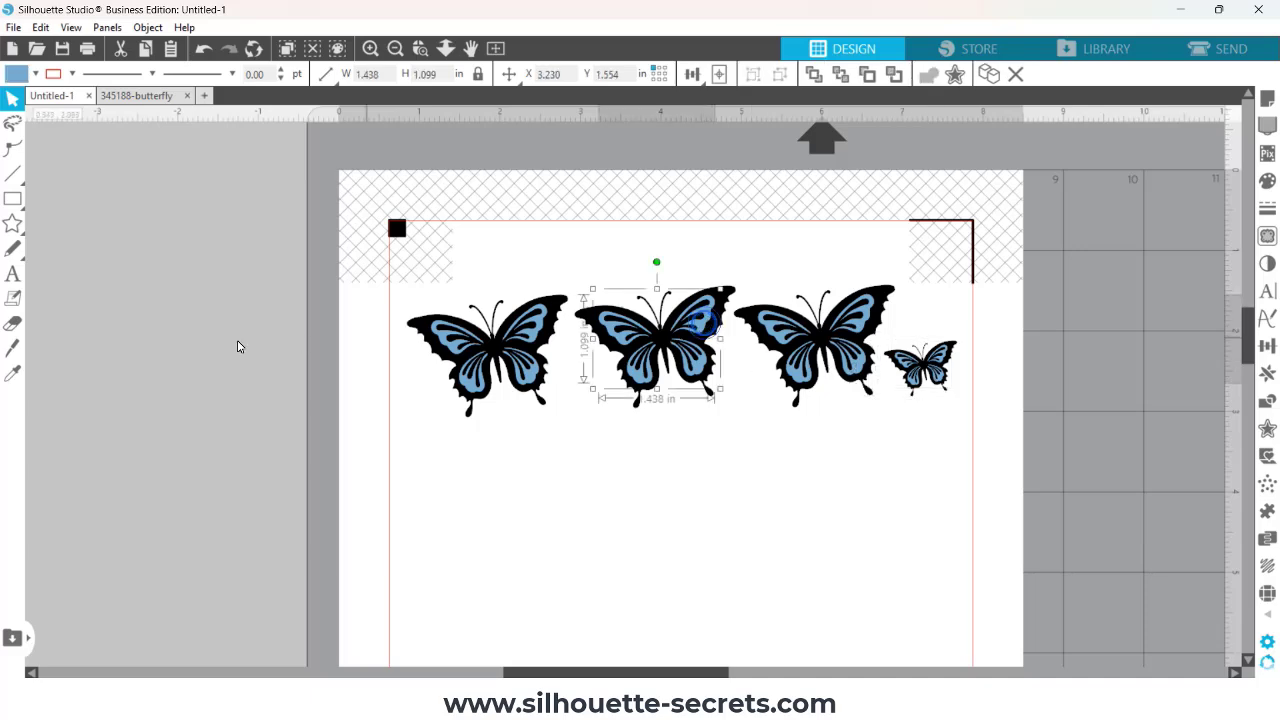
# Step: Fill the second butterfly with the Blue Alcohol Ink pattern from the Library's Patterns
pyautogui.click(13, 643)
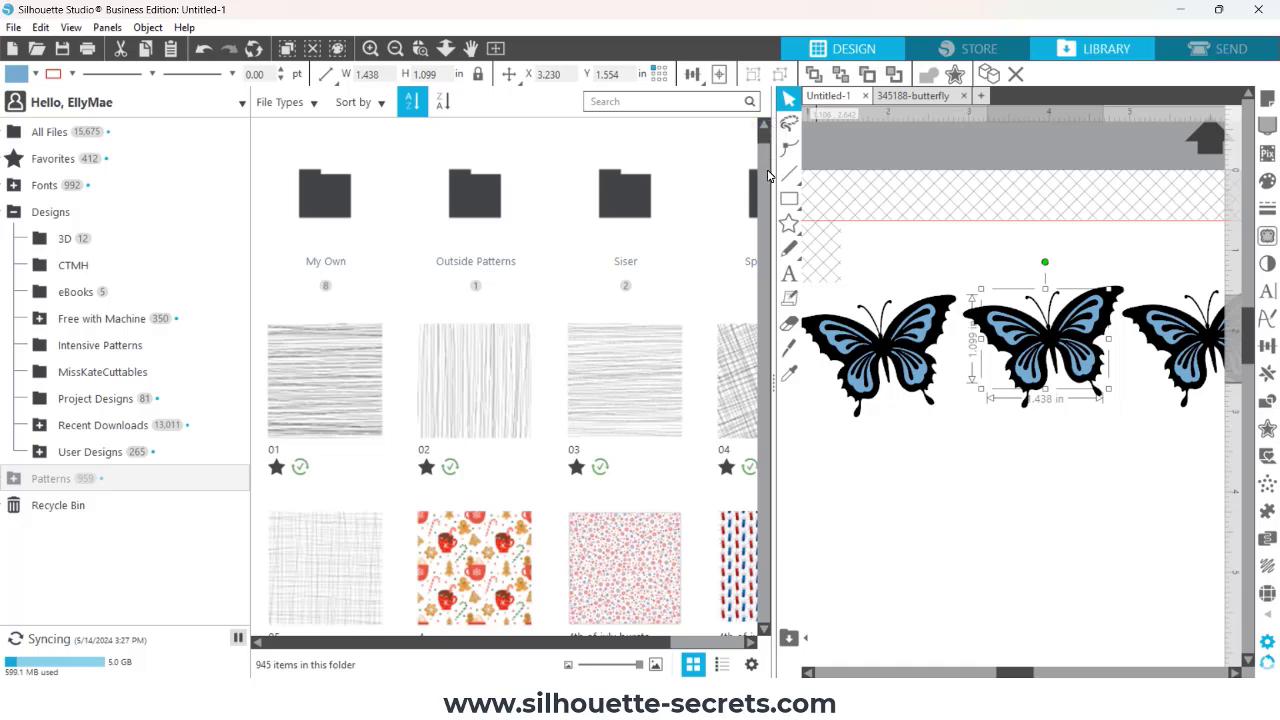
pyautogui.scroll(-5, 762, 145)
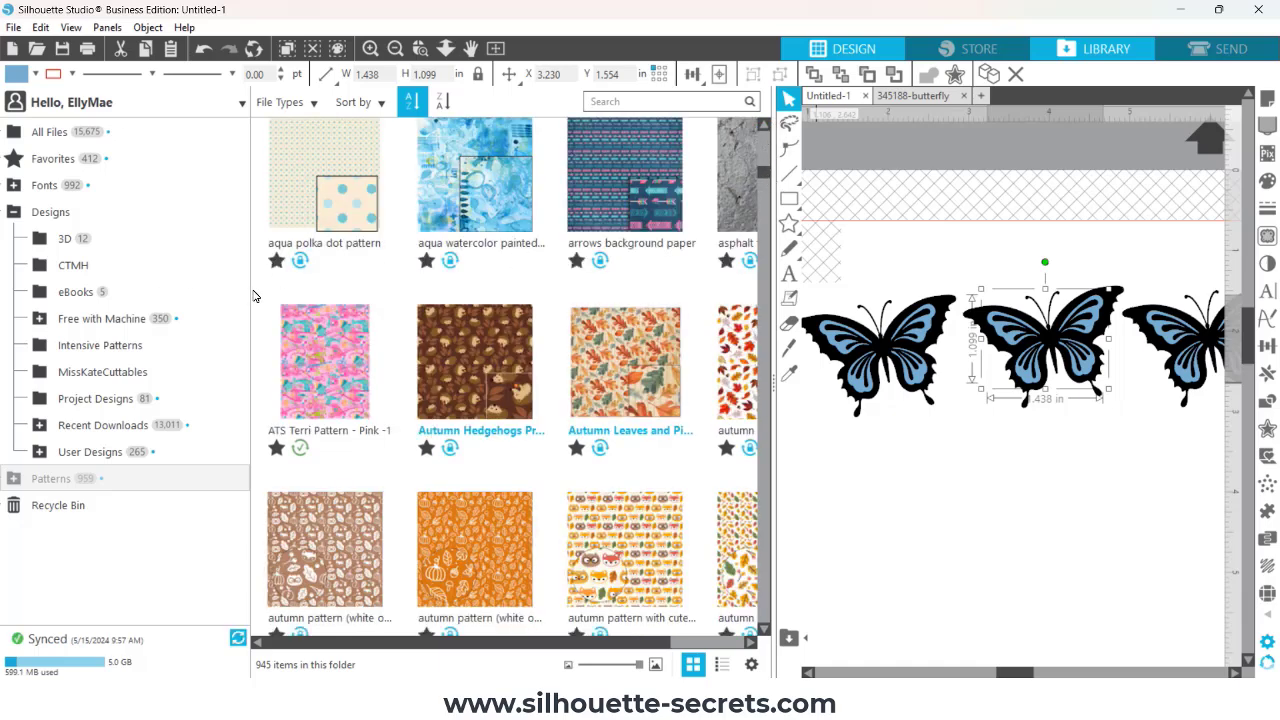
pyautogui.moveTo(252, 294); pyautogui.dragTo(145, 294)
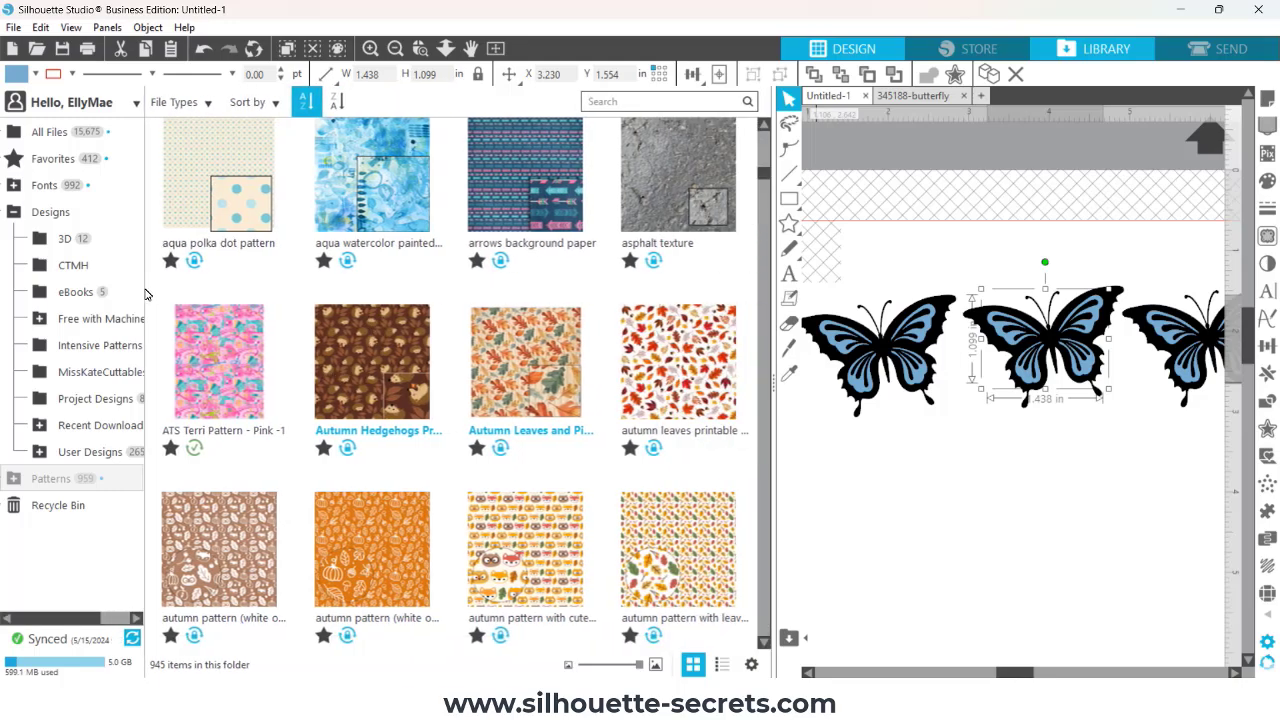
pyautogui.click(765, 186)
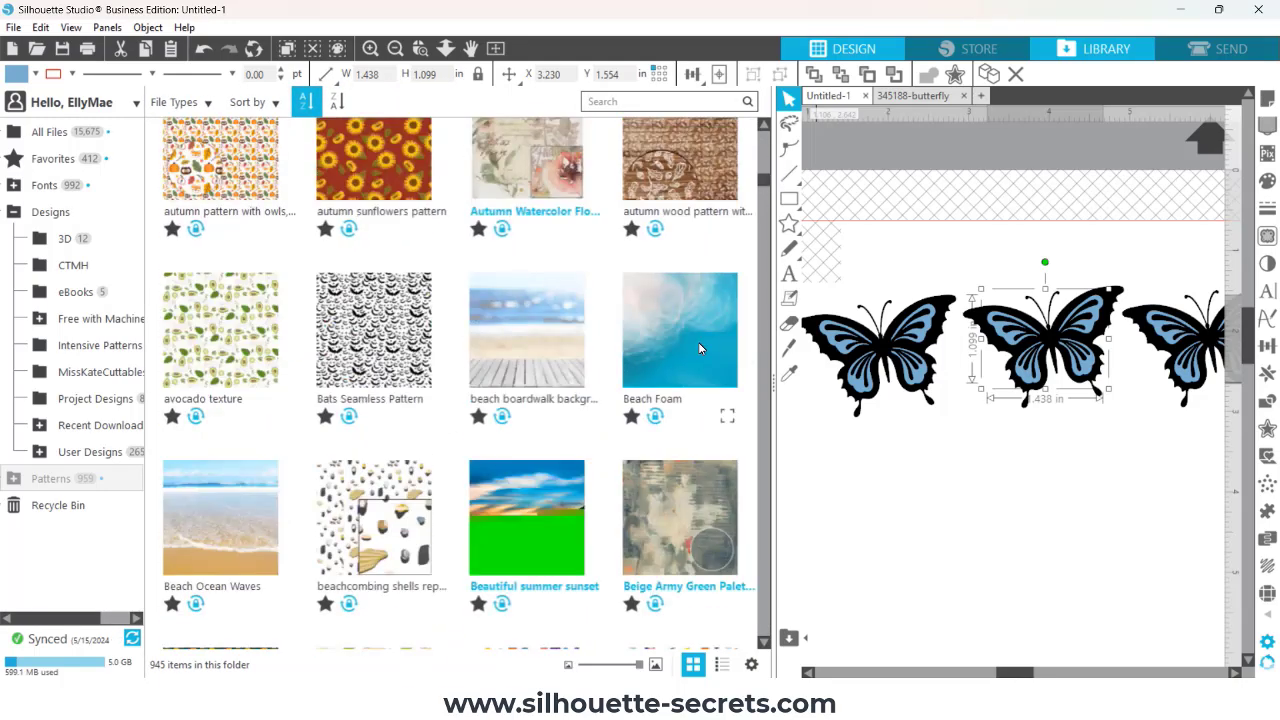
pyautogui.moveTo(762, 188); pyautogui.dragTo(764, 204)
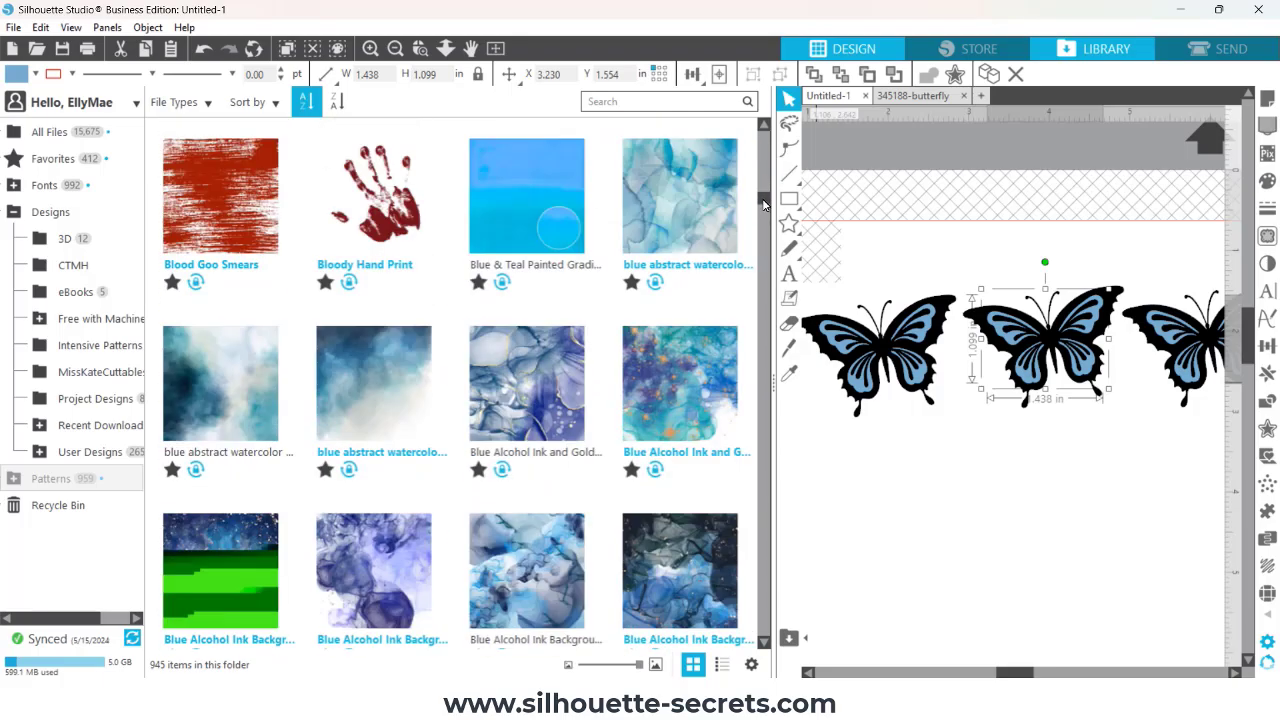
pyautogui.click(679, 386)
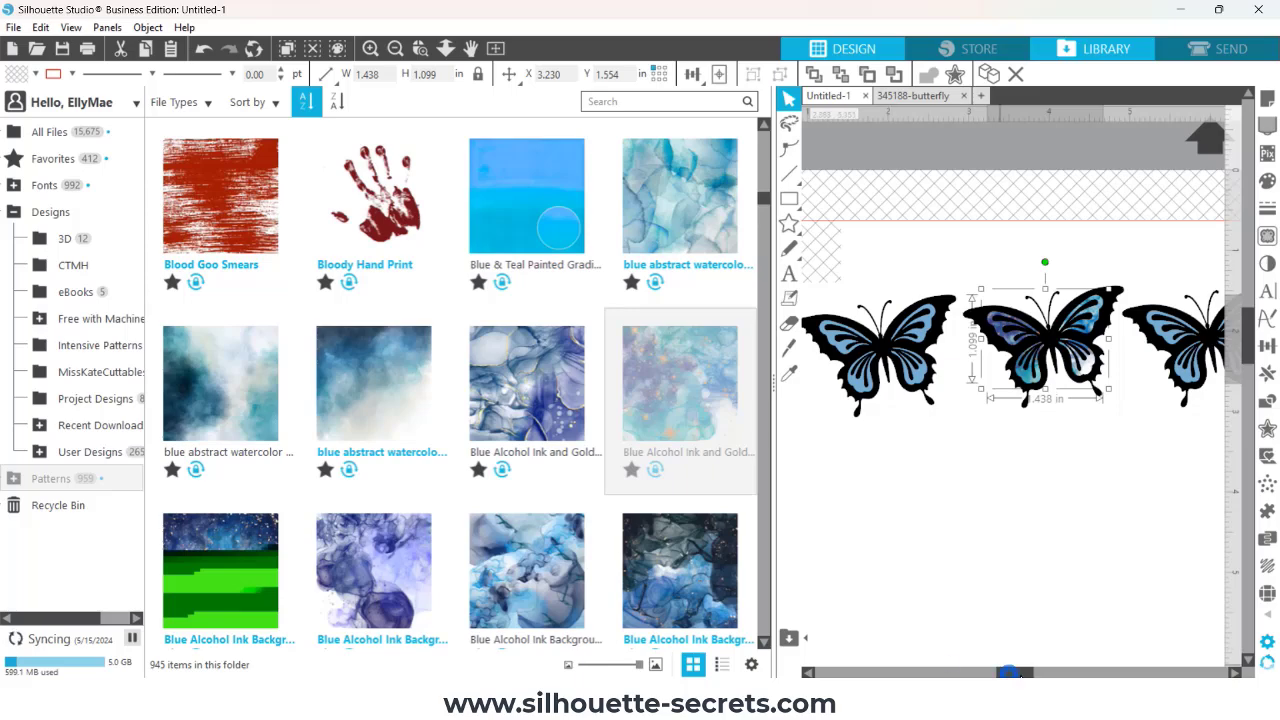
# Step: Apply the teal-and-yellow watercolour canvas pattern to the third butterfly
pyautogui.moveTo(1010, 676); pyautogui.dragTo(1016, 676)
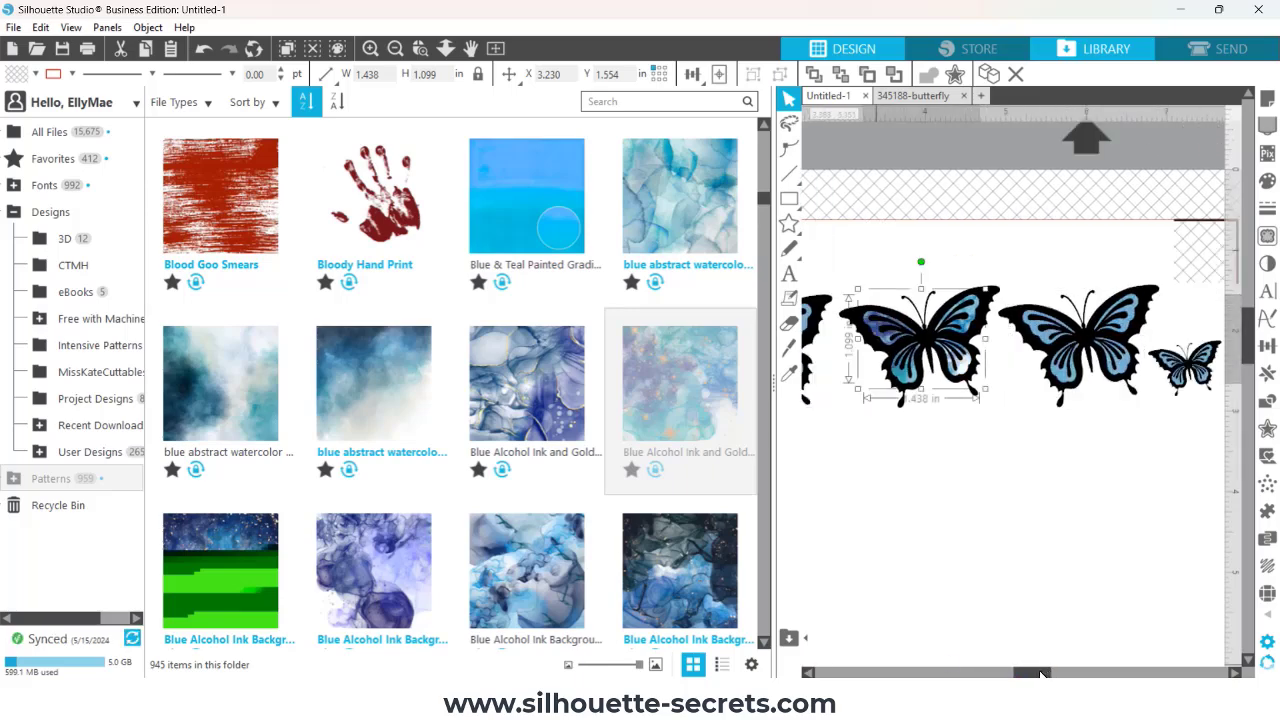
pyautogui.moveTo(763, 205); pyautogui.dragTo(772, 248)
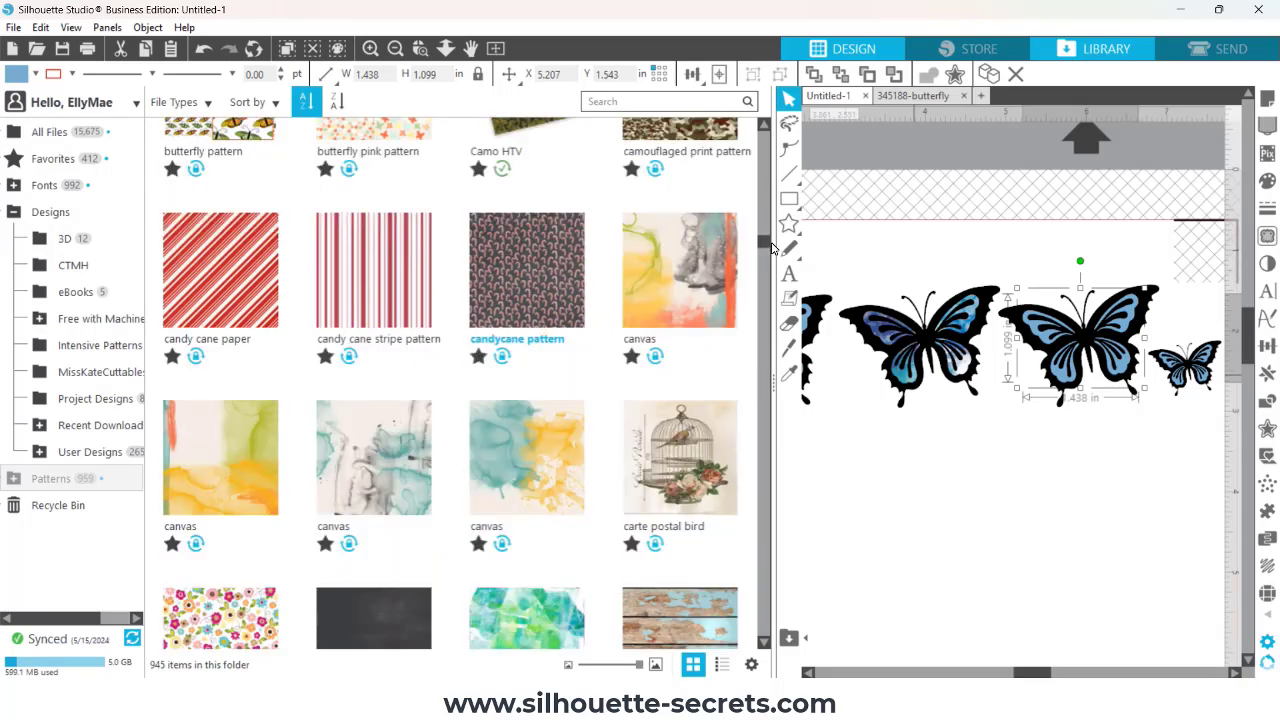
pyautogui.moveTo(544, 448); pyautogui.dragTo(896, 362)
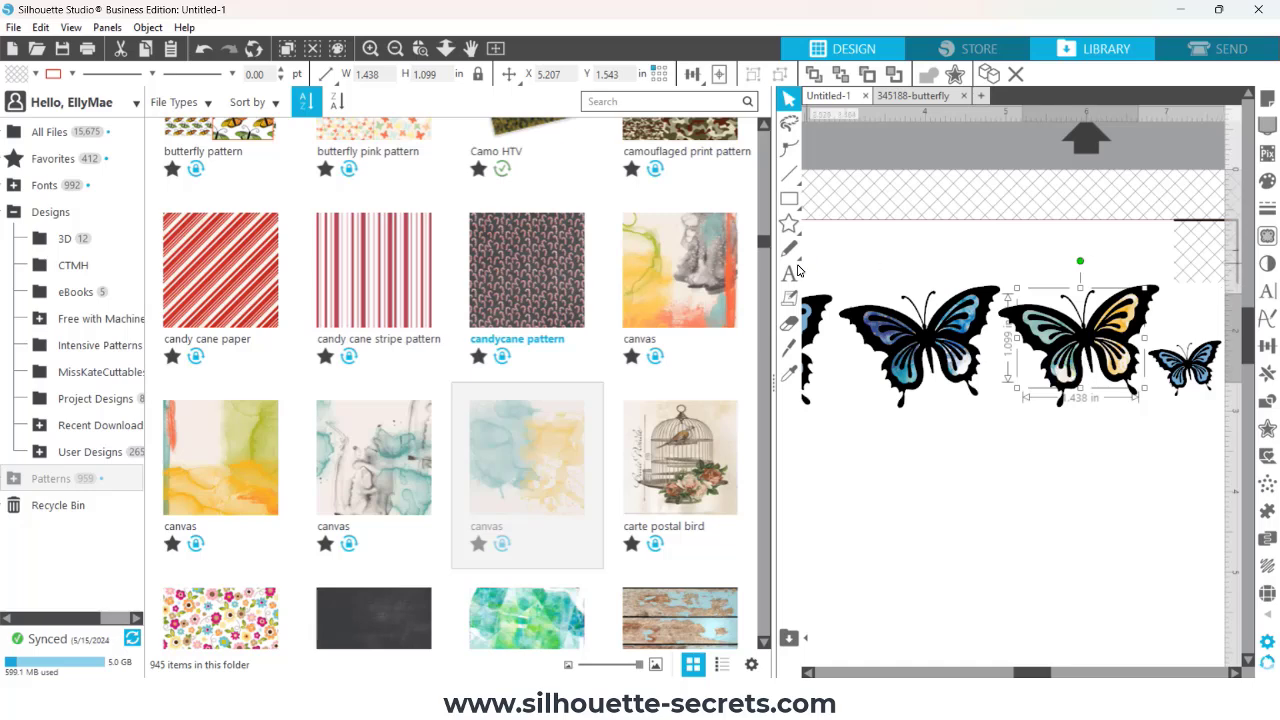
# Step: Enable Pan Pattern in Fill Pattern and shift the canvas pattern within the third butterfly
pyautogui.click(792, 637)
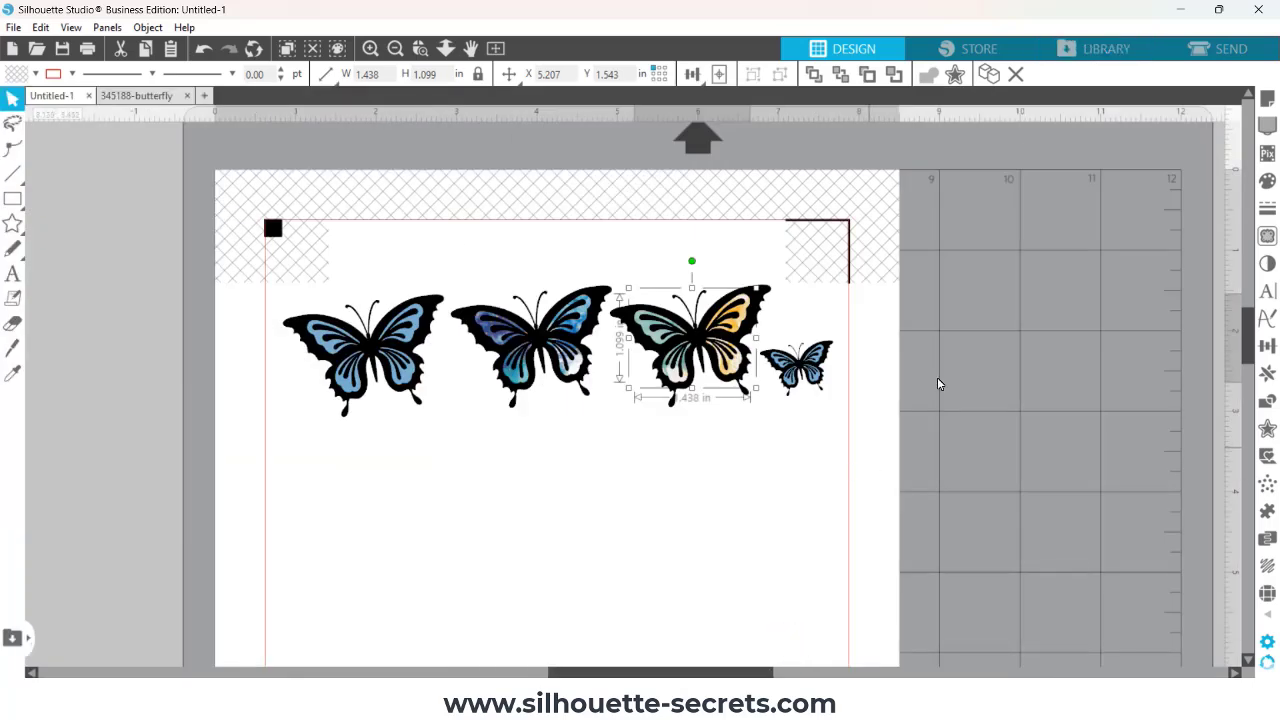
pyautogui.click(1268, 183)
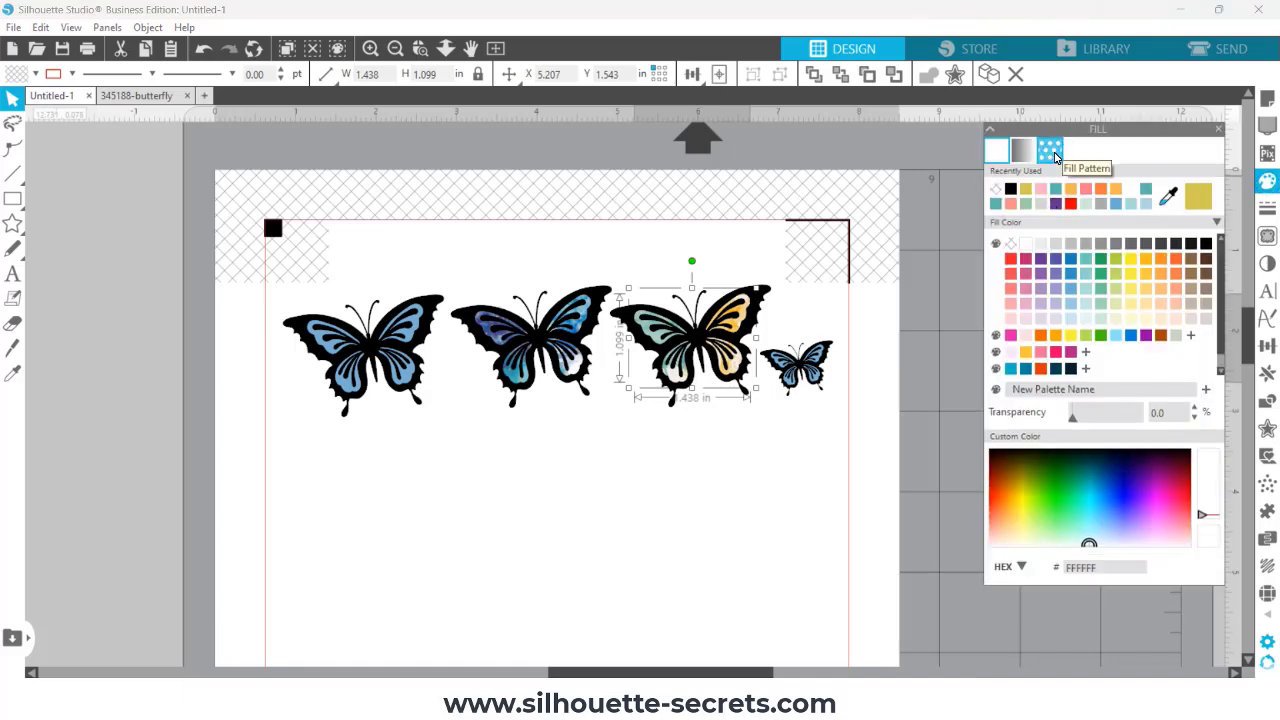
pyautogui.click(1052, 152)
pyautogui.click(1048, 503)
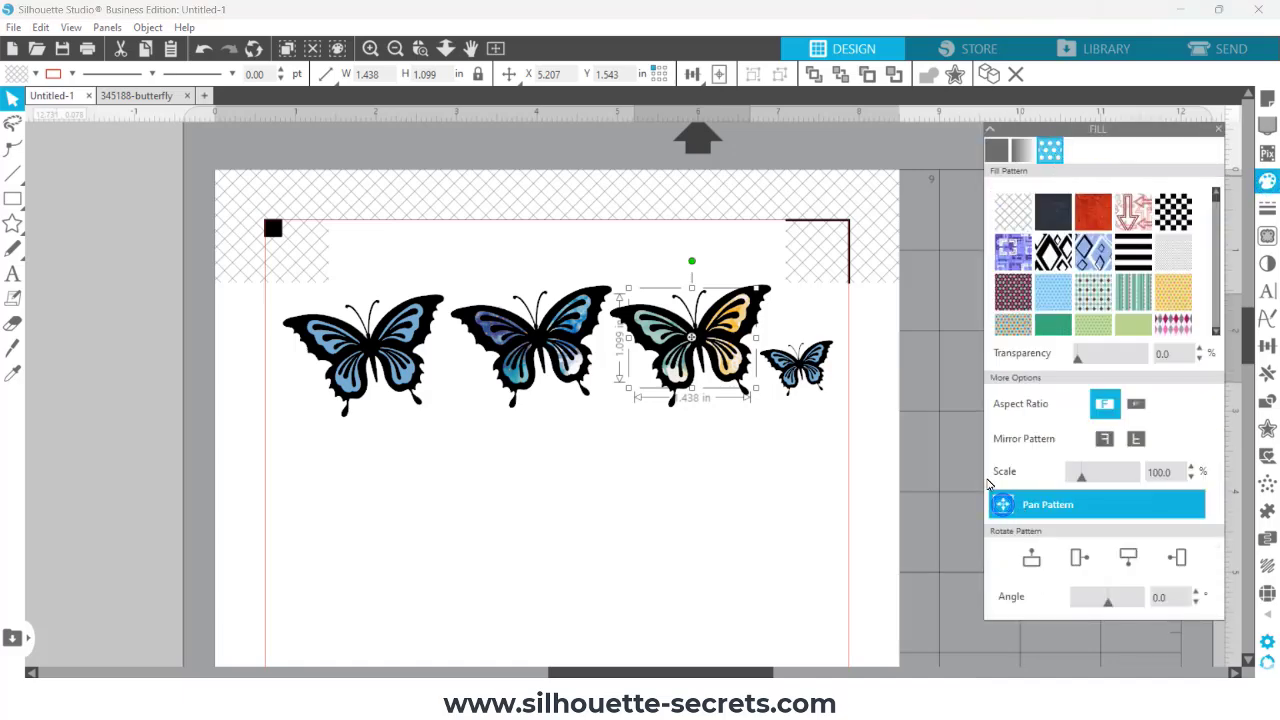
pyautogui.moveTo(691, 340)
pyautogui.mouseDown()
pyautogui.moveTo(726, 314)
pyautogui.moveTo(706, 345)
pyautogui.mouseUp()
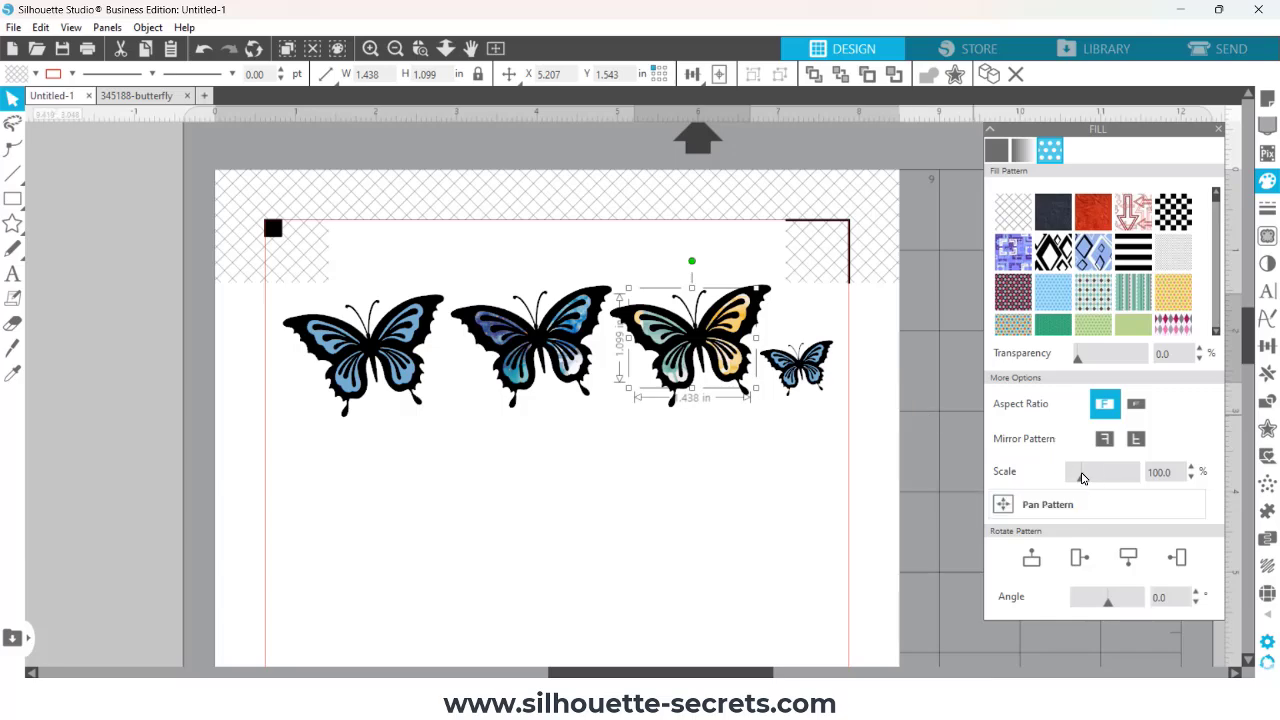
# Step: Raise the pattern scale to 192% and slide it so gold tones fill the wings
pyautogui.moveTo(1080, 480); pyautogui.dragTo(1092, 480)
pyautogui.click(1068, 510)
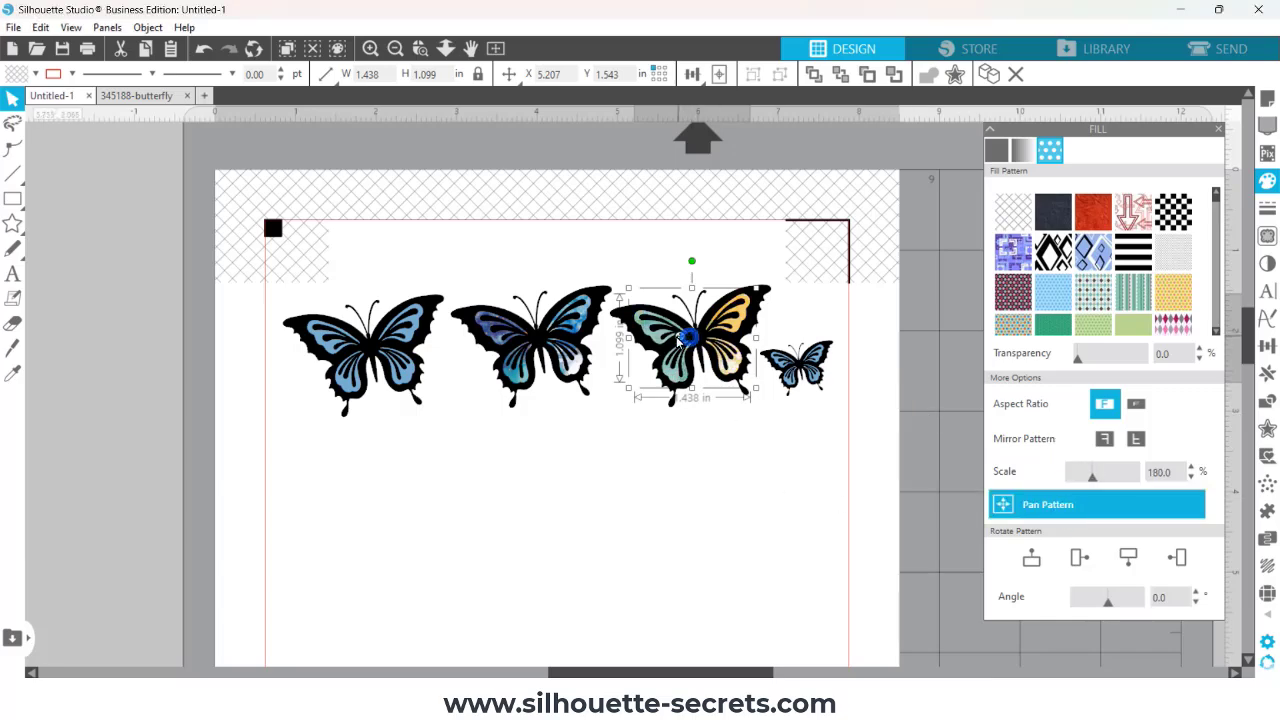
pyautogui.moveTo(690, 338); pyautogui.dragTo(628, 312)
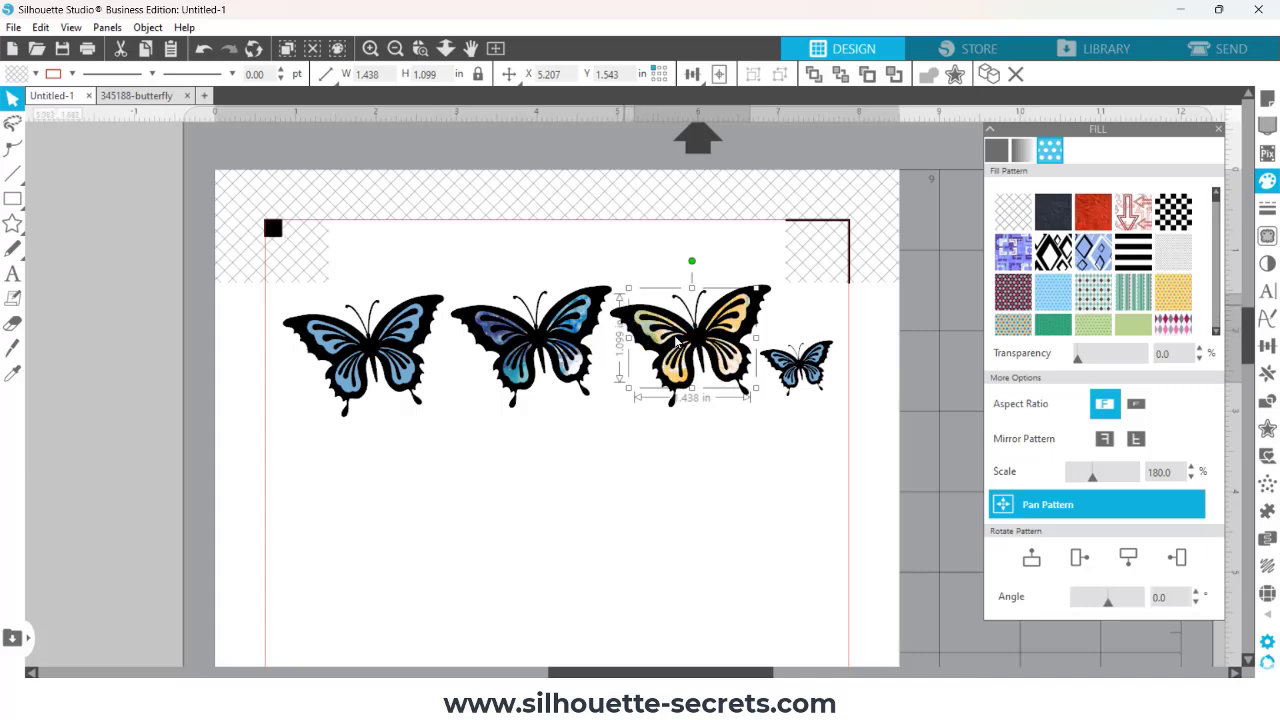
pyautogui.moveTo(1089, 479); pyautogui.dragTo(1096, 484)
pyautogui.click(1072, 502)
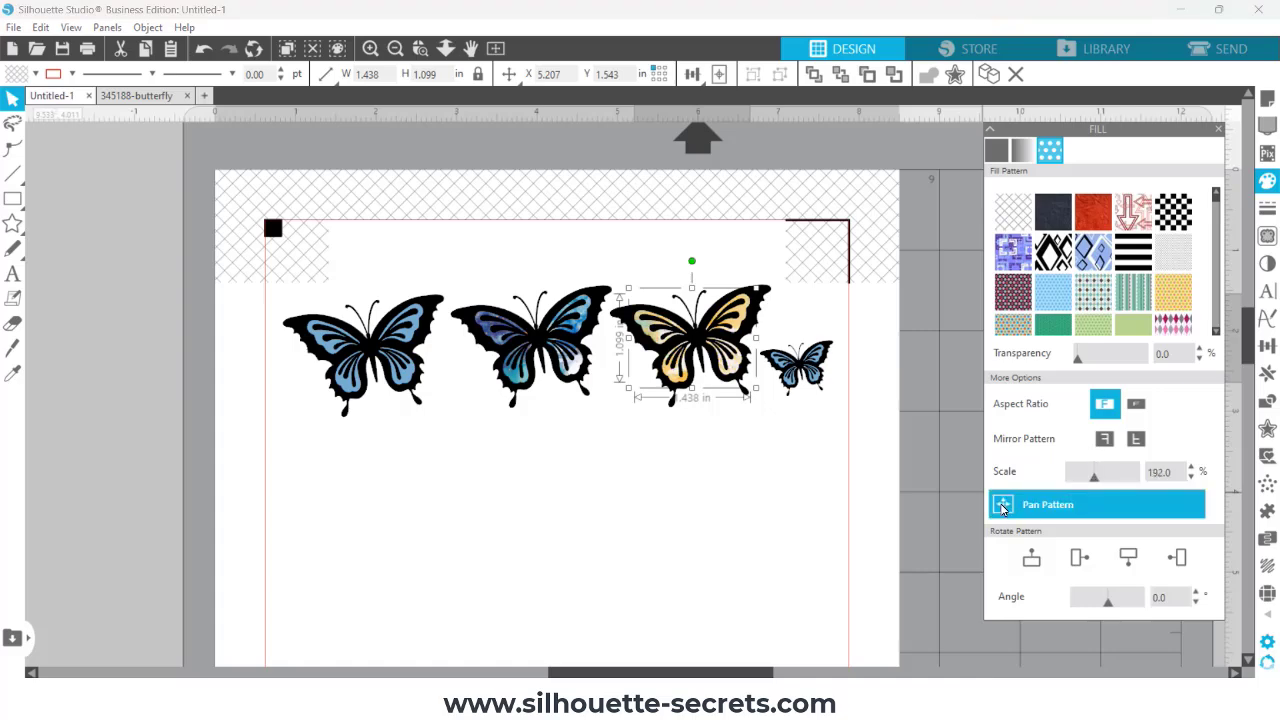
pyautogui.moveTo(692, 340); pyautogui.dragTo(688, 352)
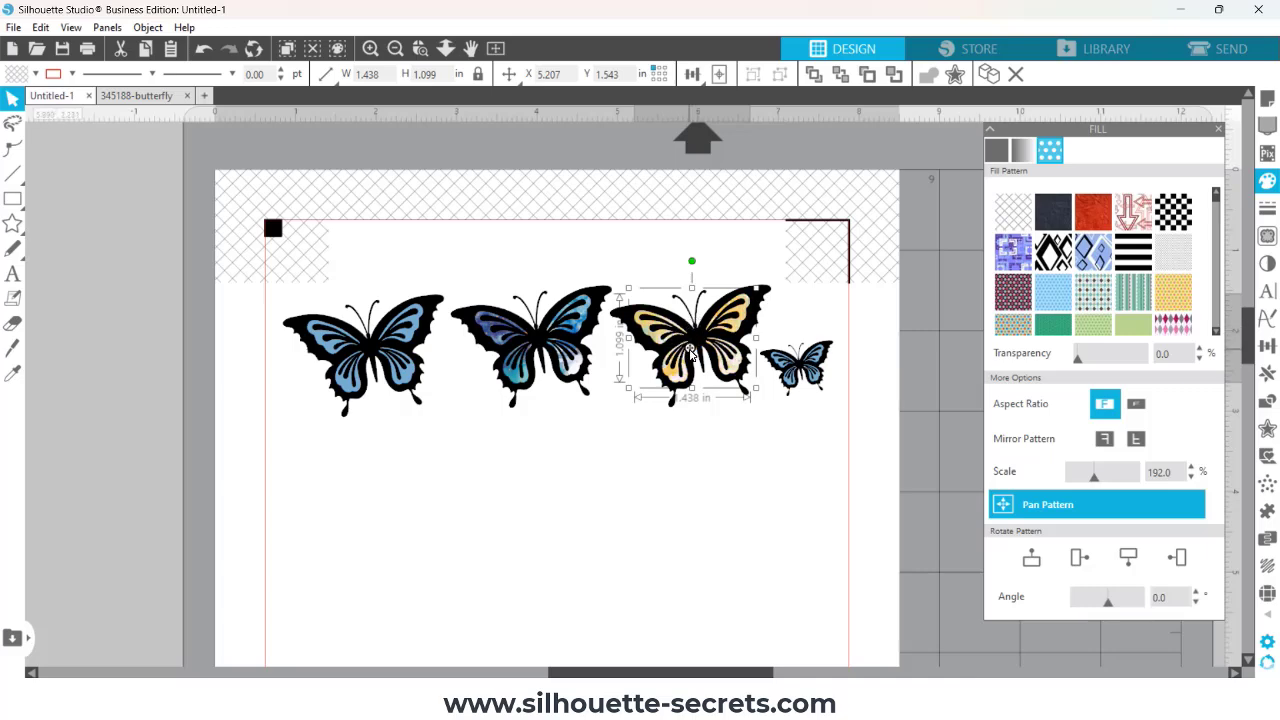
pyautogui.press('Escape')
# Step: Fill the small butterfly with solid orange
pyautogui.click(789, 388)
pyautogui.click(1010, 155)
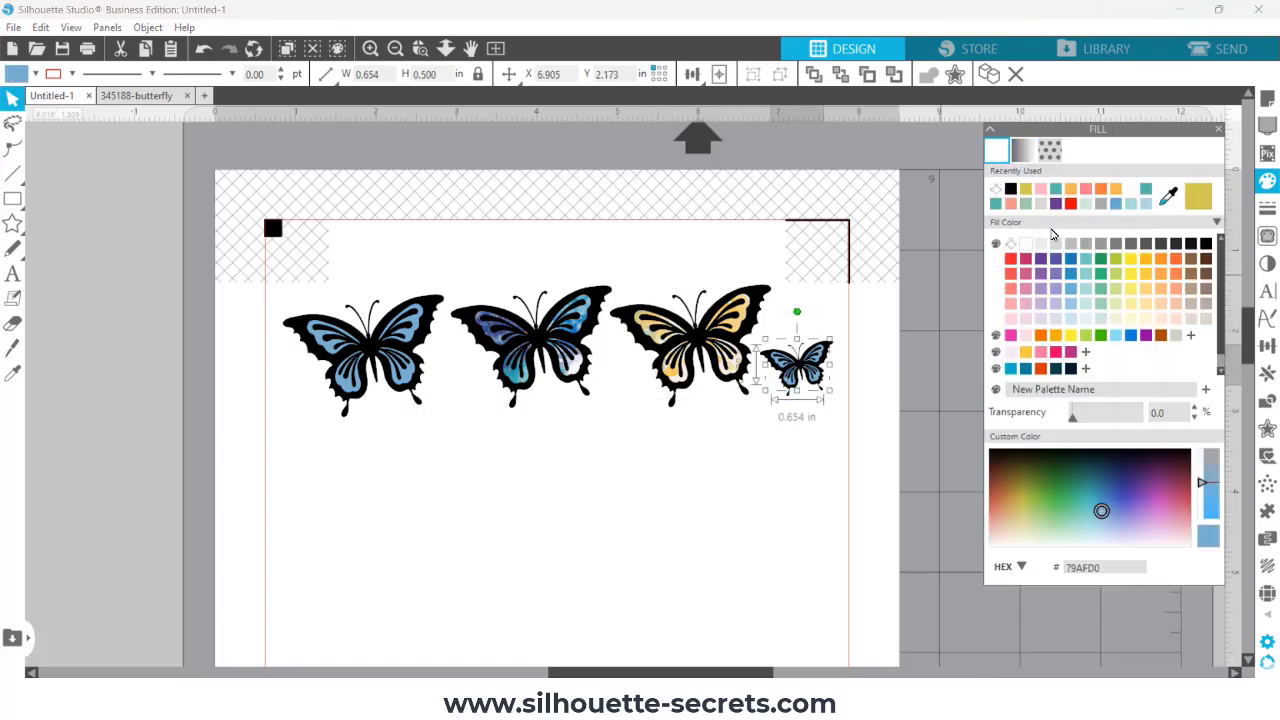
pyautogui.click(1146, 258)
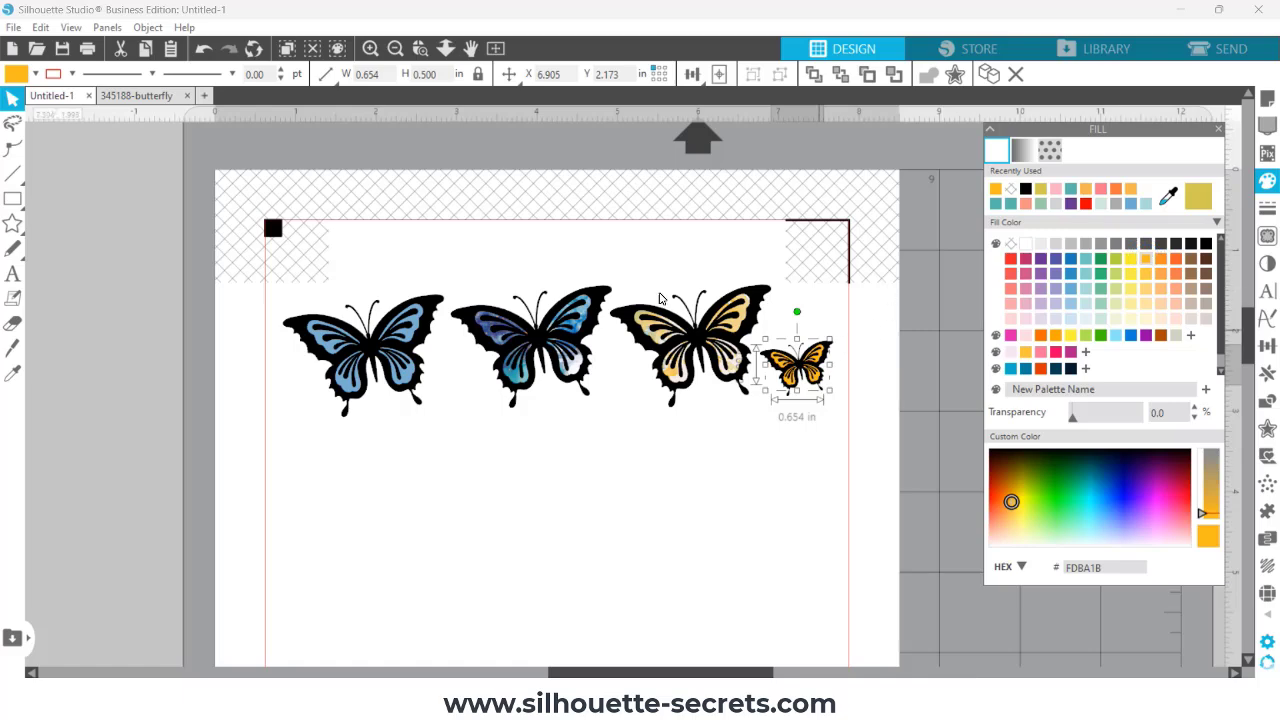
# Step: Duplicate the second and third butterflies into a second row below
pyautogui.moveTo(514, 253); pyautogui.dragTo(565, 505)
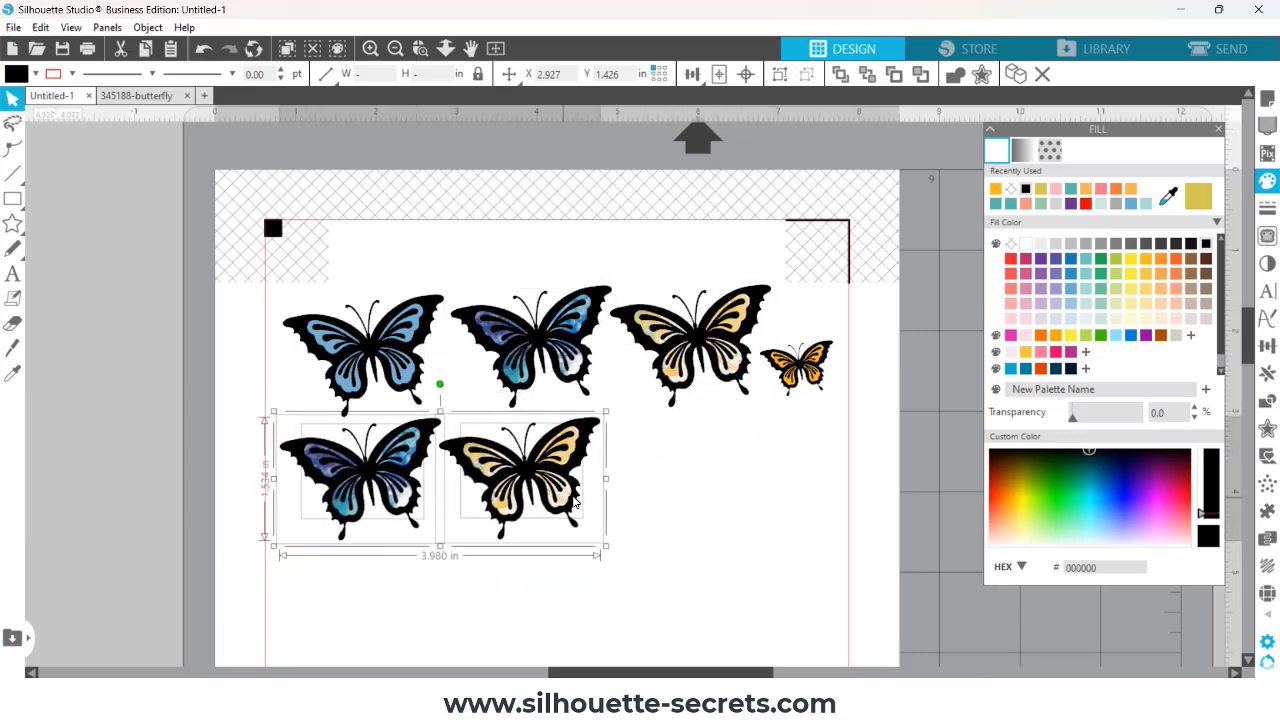
pyautogui.click(493, 580)
pyautogui.moveTo(238, 505); pyautogui.dragTo(506, 447)
pyautogui.click(1218, 129)
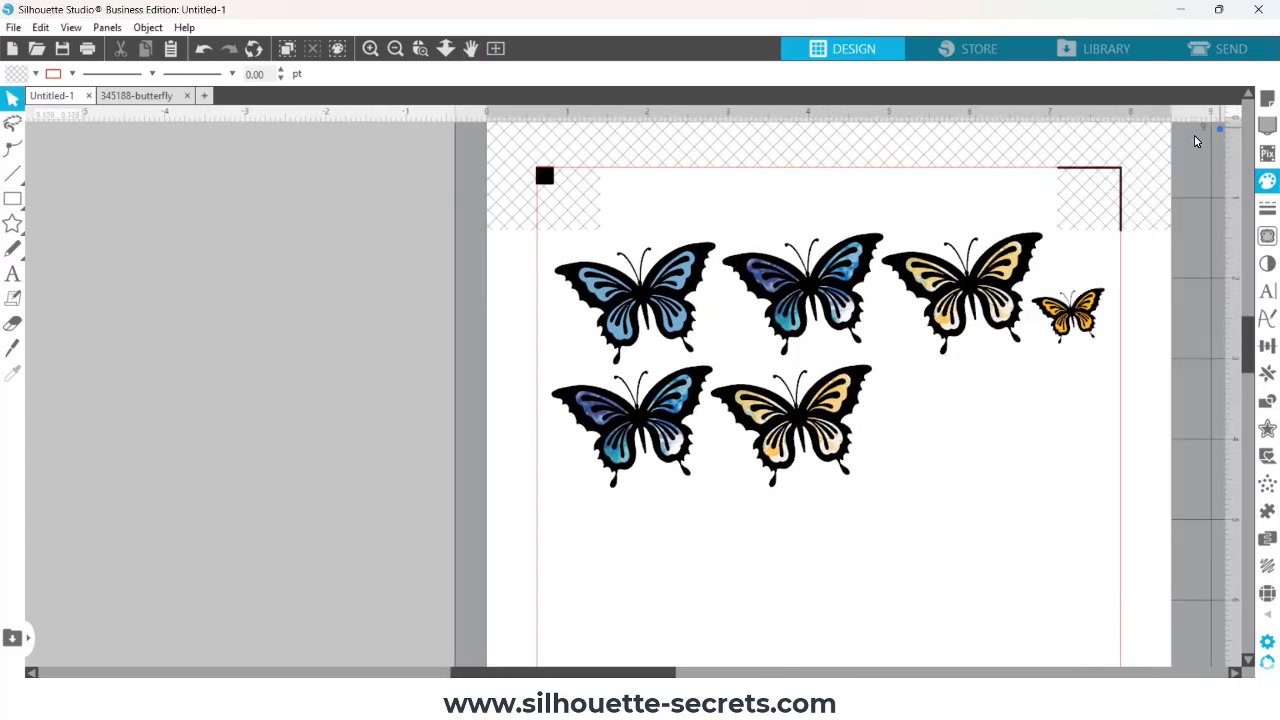
pyautogui.click(12, 637)
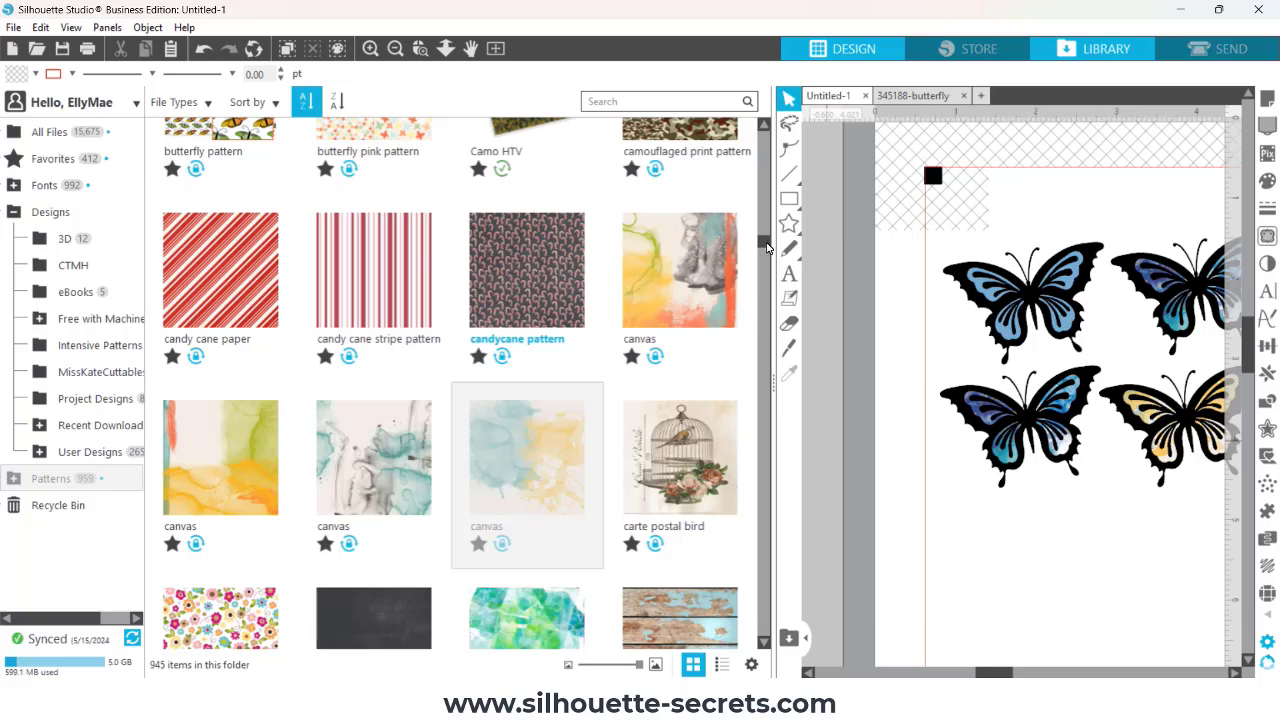
# Step: Apply the peach-and-gold watercolour canvas pattern to the lower-left butterfly
pyautogui.moveTo(641, 307); pyautogui.dragTo(821, 408)
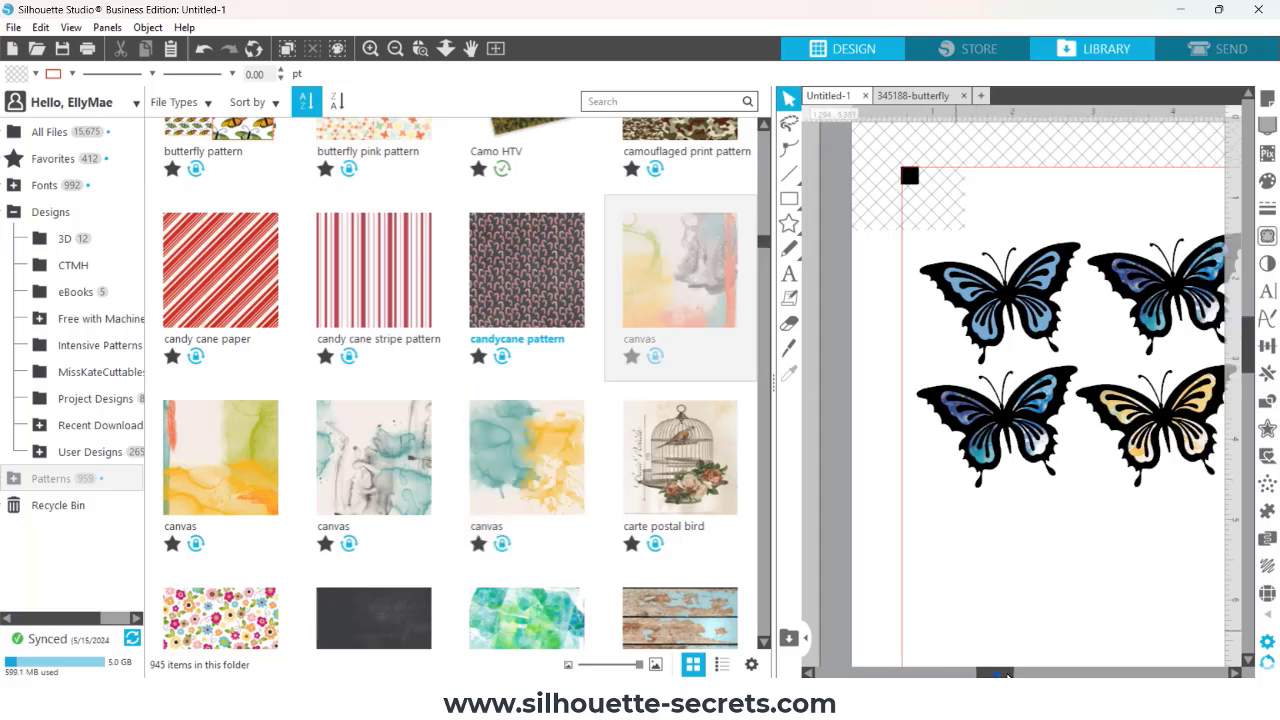
pyautogui.moveTo(1015, 676)
pyautogui.mouseDown()
pyautogui.moveTo(1058, 677)
pyautogui.moveTo(996, 671)
pyautogui.mouseUp()
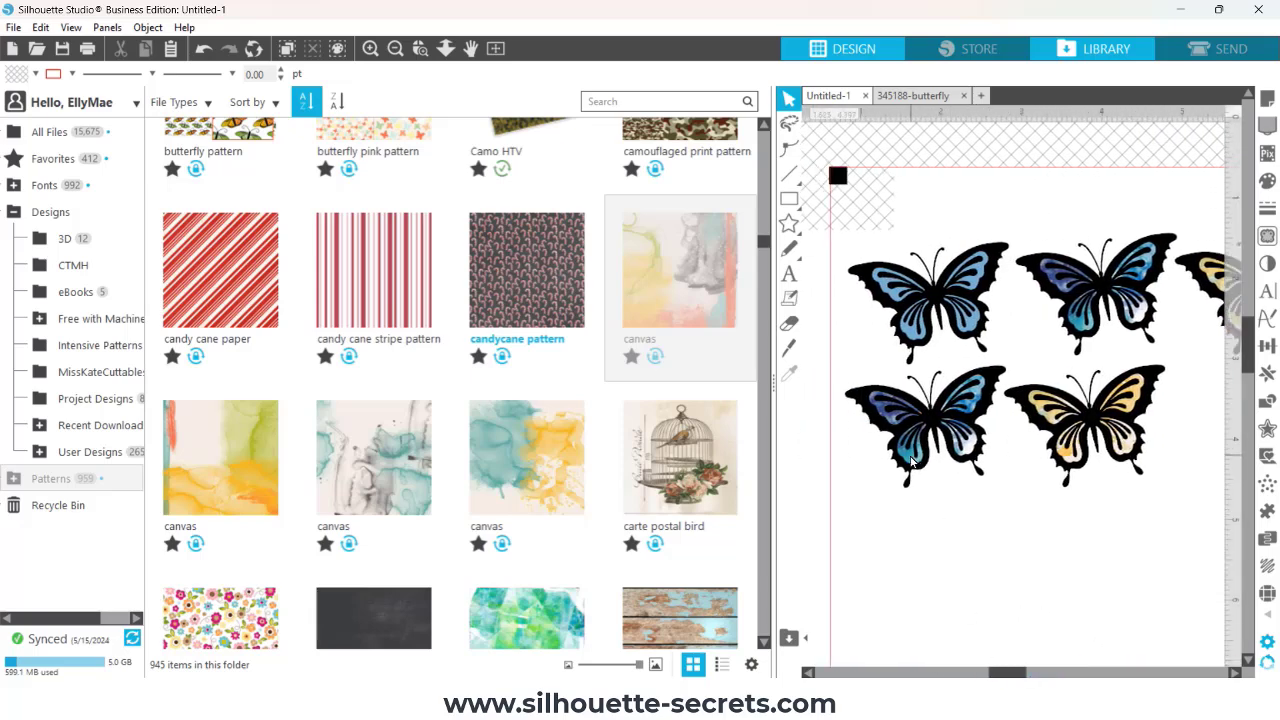
pyautogui.click(912, 460)
pyautogui.click(651, 294)
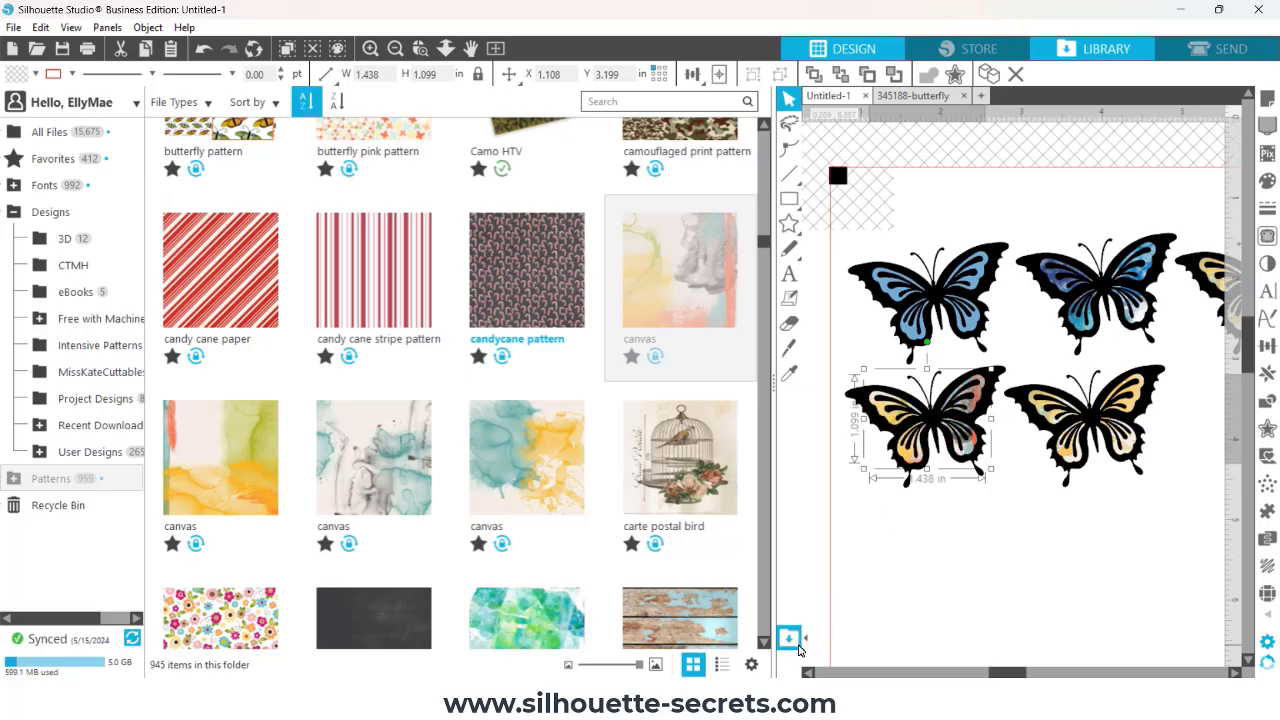
pyautogui.click(788, 638)
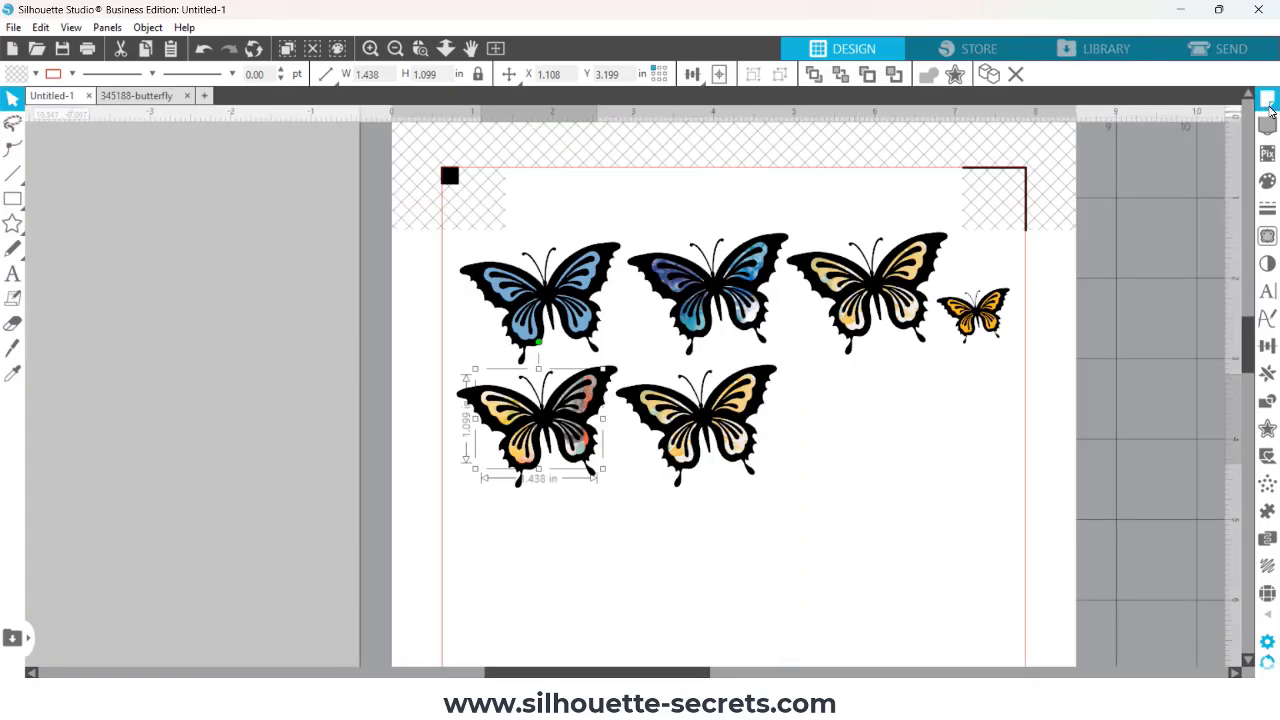
# Step: Enlarge the lower-left butterfly's pattern and shift it up and right within the wings
pyautogui.click(1267, 181)
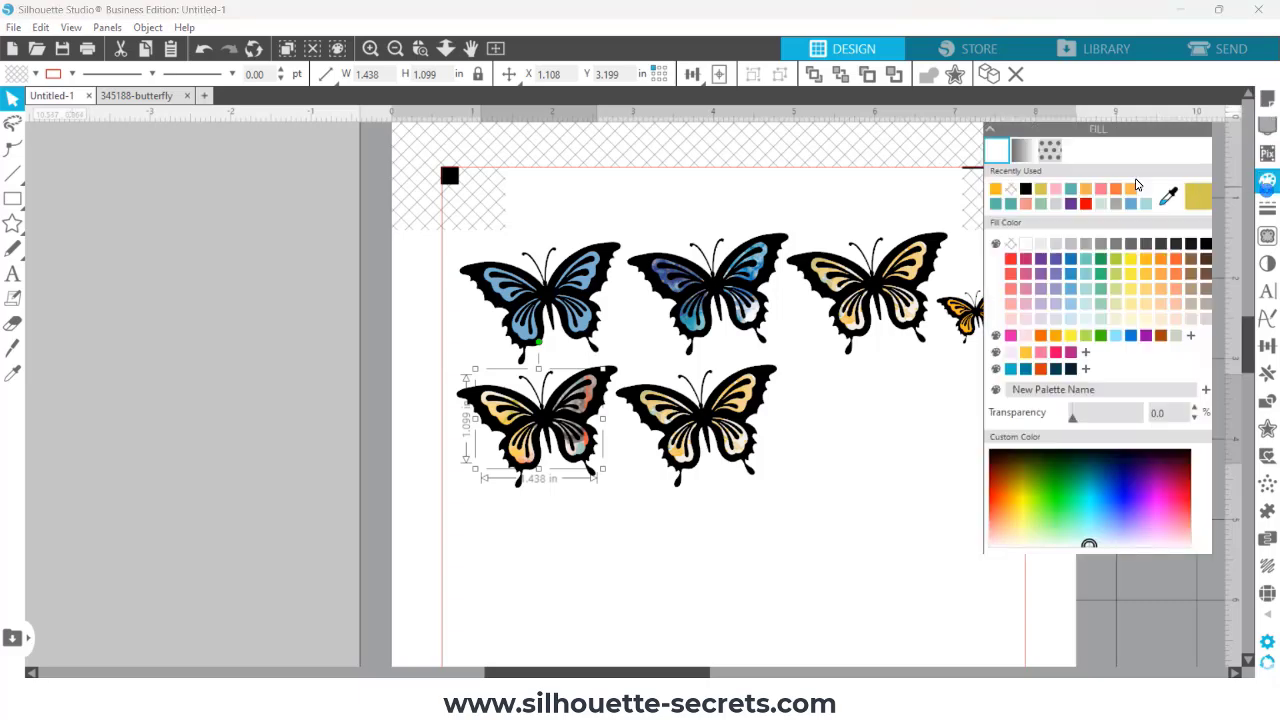
pyautogui.click(1049, 150)
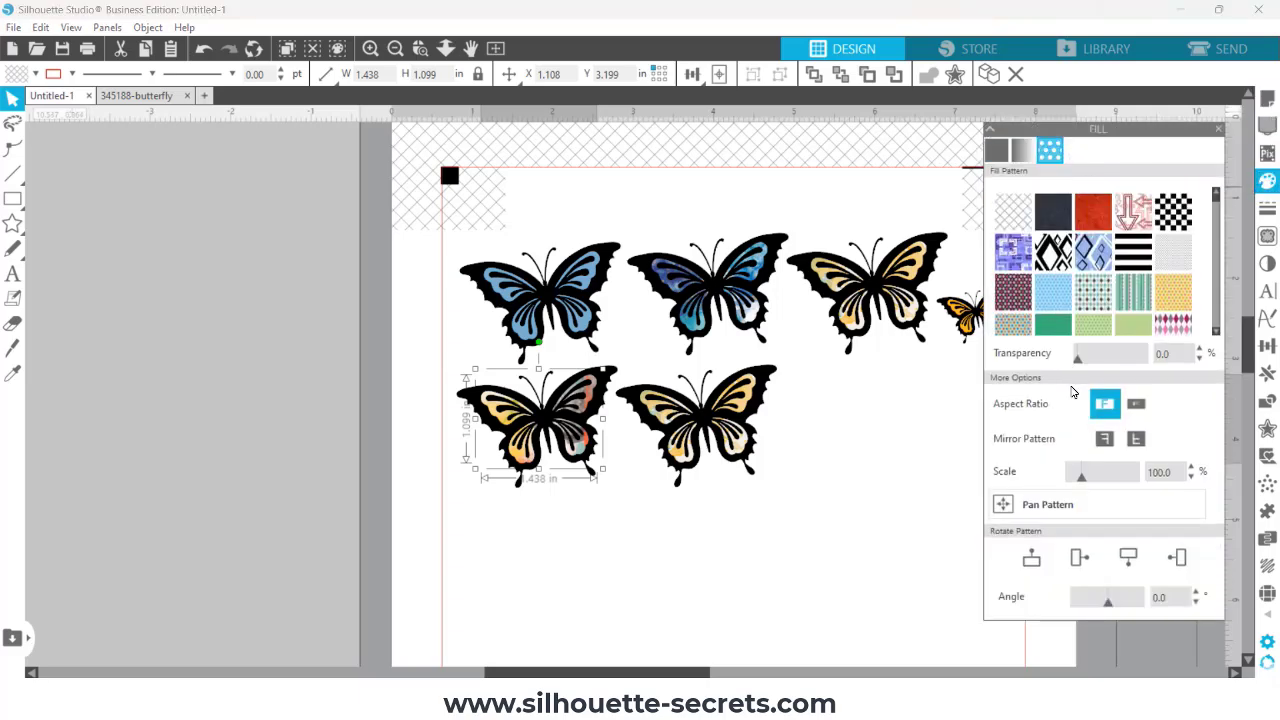
pyautogui.moveTo(1081, 483); pyautogui.dragTo(1095, 479)
pyautogui.click(1012, 505)
pyautogui.moveTo(538, 418); pyautogui.dragTo(584, 370)
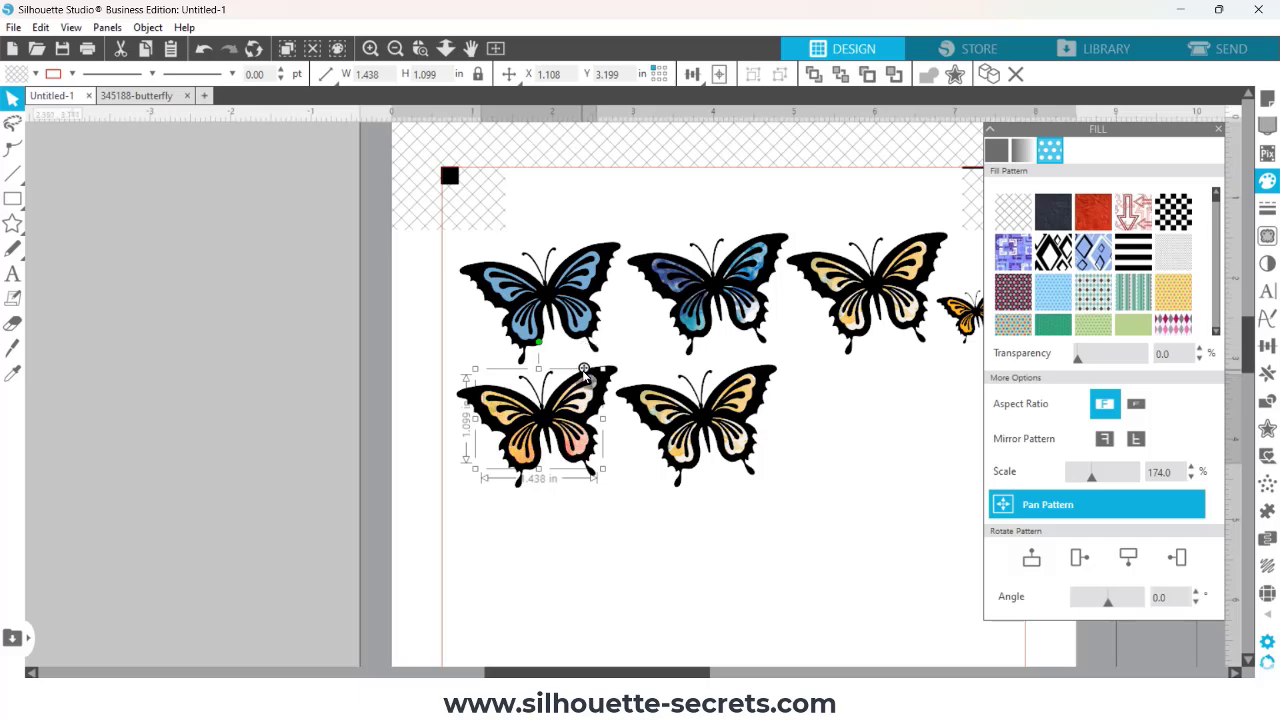
pyautogui.click(1003, 505)
pyautogui.moveTo(1091, 478); pyautogui.dragTo(1114, 486)
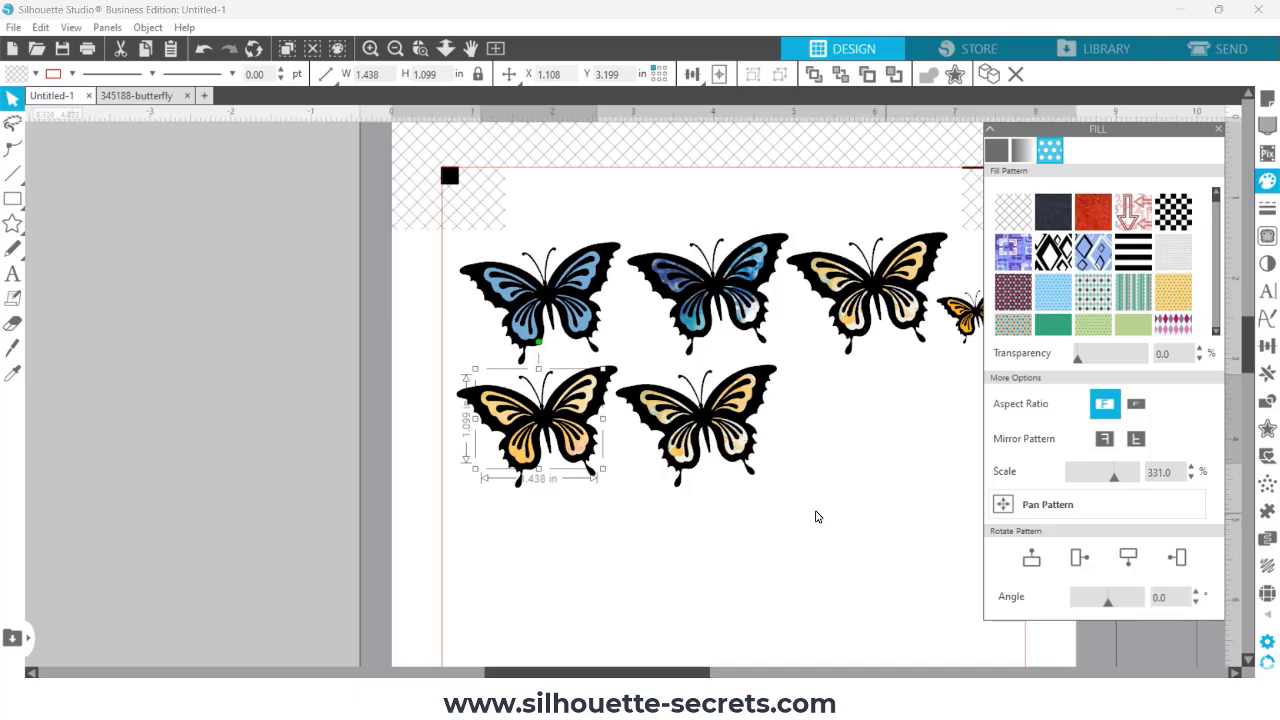
pyautogui.click(675, 445)
pyautogui.click(12, 638)
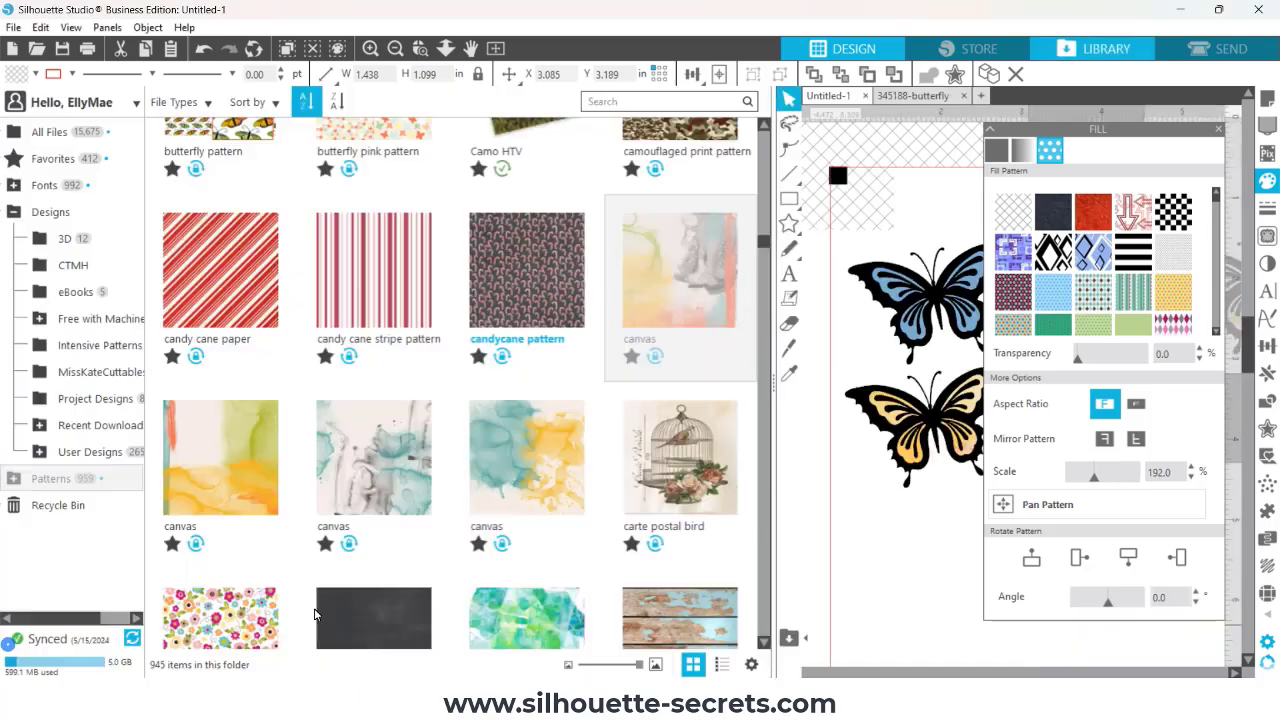
# Step: Fill the lower-middle butterfly with the pink Crimson Yellow Artsy pattern
pyautogui.click(1218, 129)
pyautogui.moveTo(766, 247); pyautogui.dragTo(773, 279)
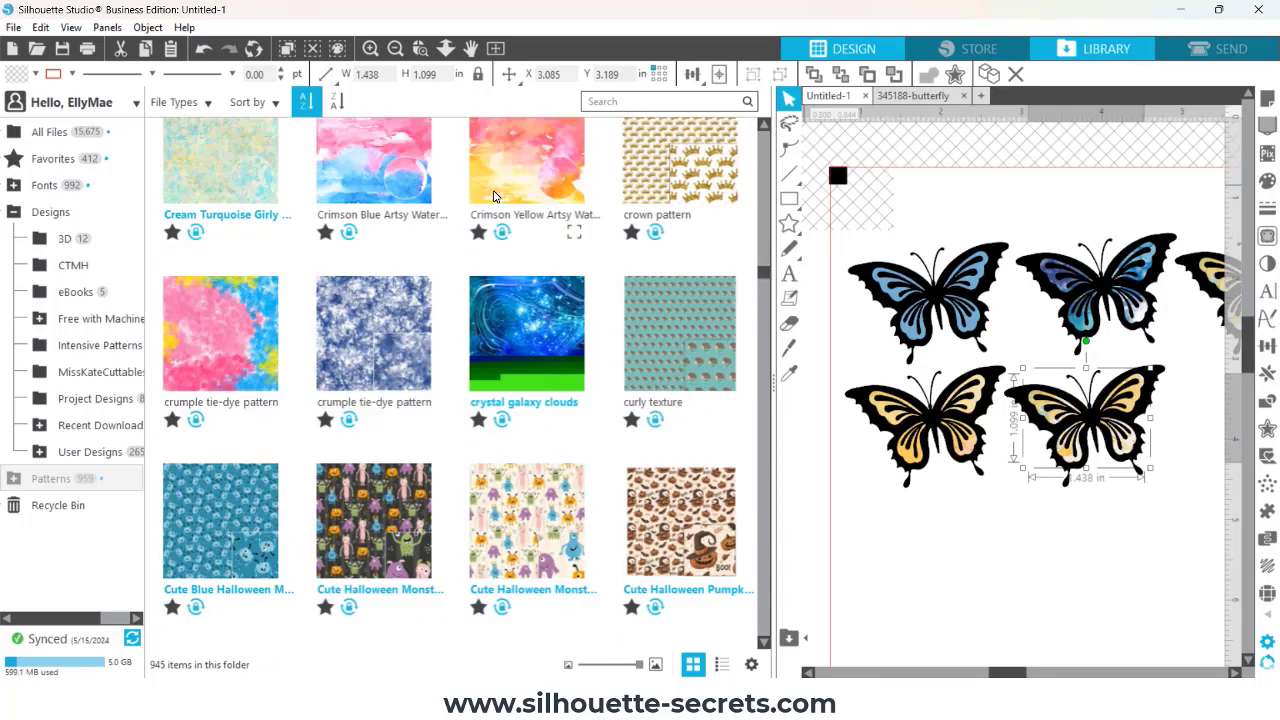
pyautogui.moveTo(493, 196); pyautogui.dragTo(1120, 435)
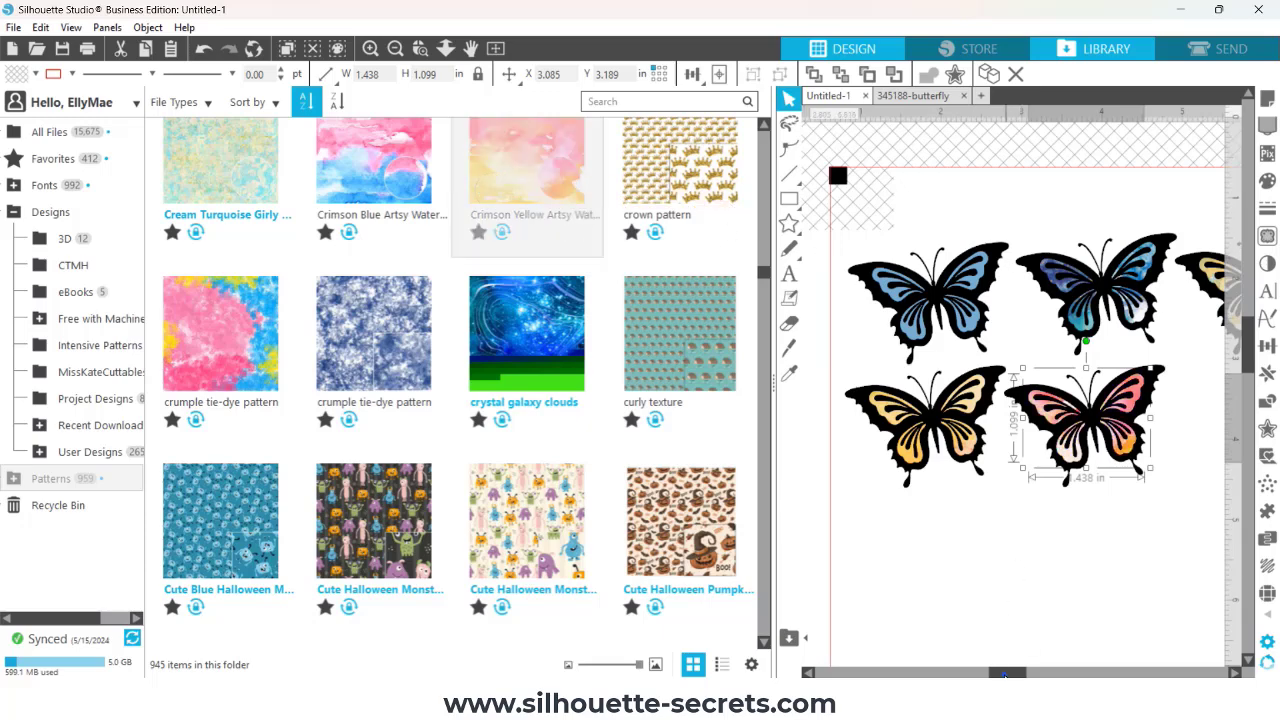
pyautogui.moveTo(1004, 676)
pyautogui.mouseDown()
pyautogui.moveTo(1020, 676)
pyautogui.moveTo(995, 672)
pyautogui.mouseUp()
pyautogui.click(789, 637)
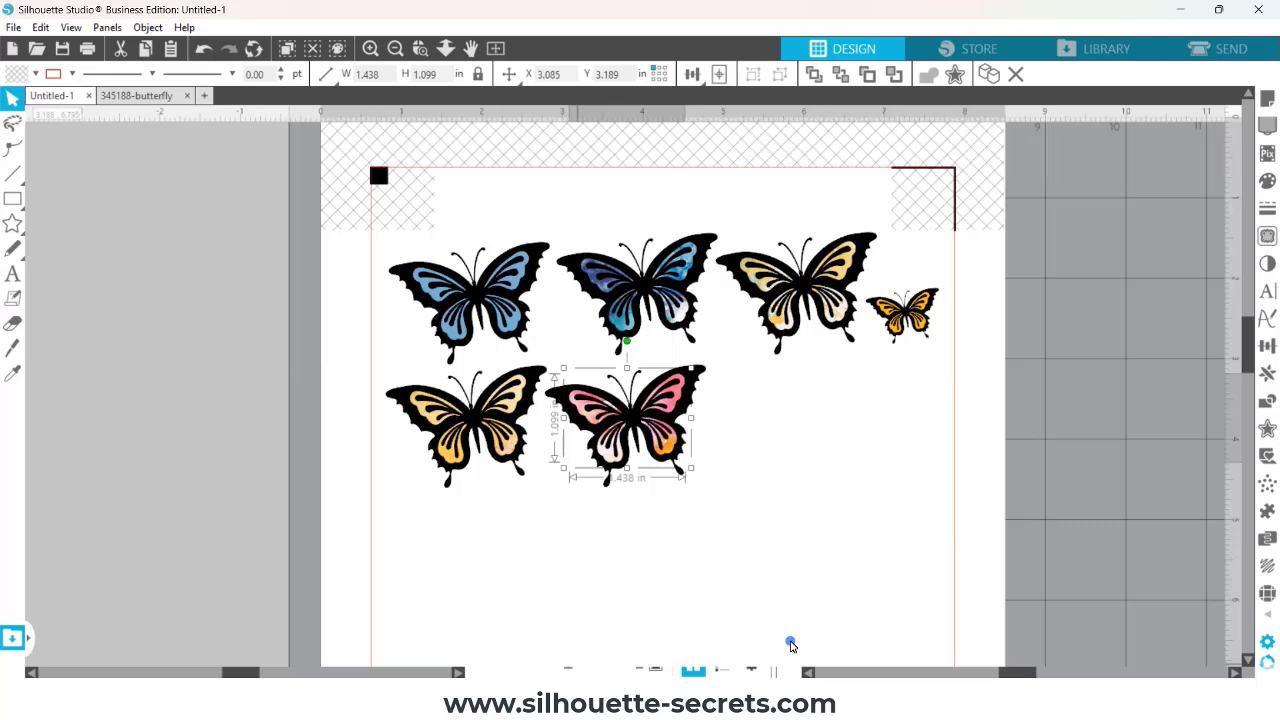
# Step: Add copies of the pink butterfly and the small orange butterfly to the right
pyautogui.click(343, 420)
pyautogui.moveTo(690, 430); pyautogui.dragTo(838, 437)
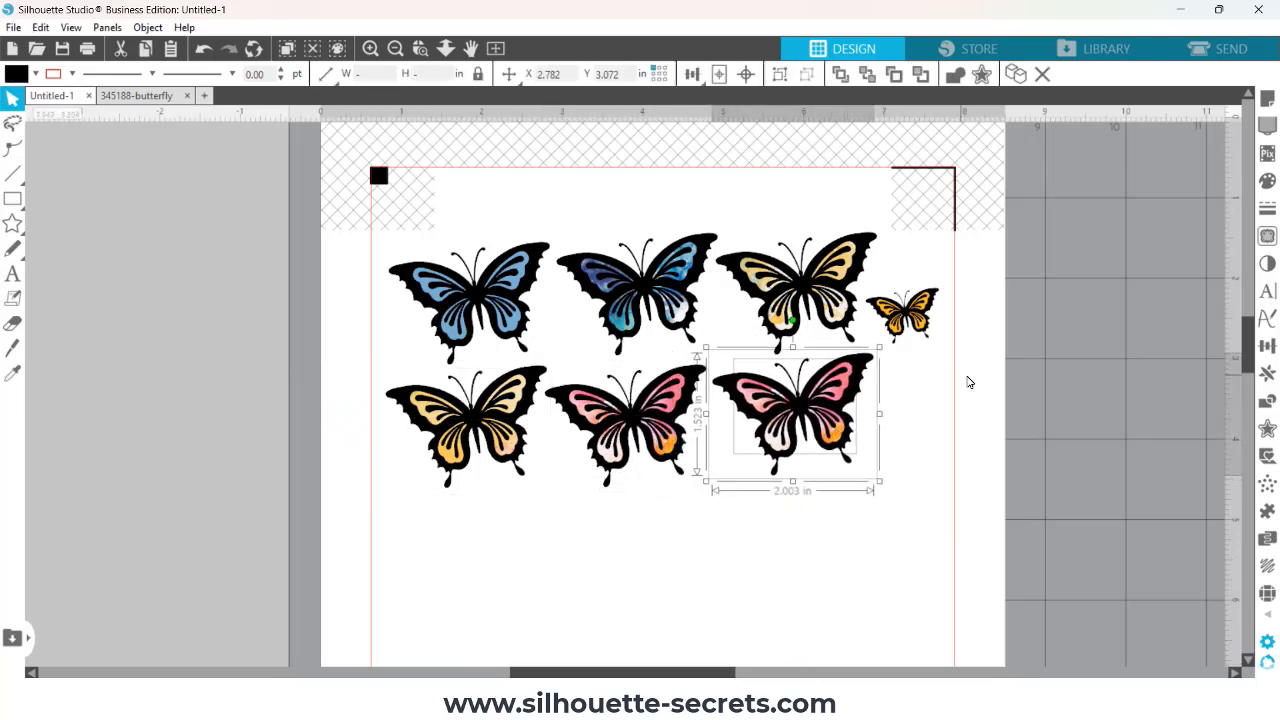
pyautogui.moveTo(922, 314); pyautogui.dragTo(922, 432)
pyautogui.click(828, 435)
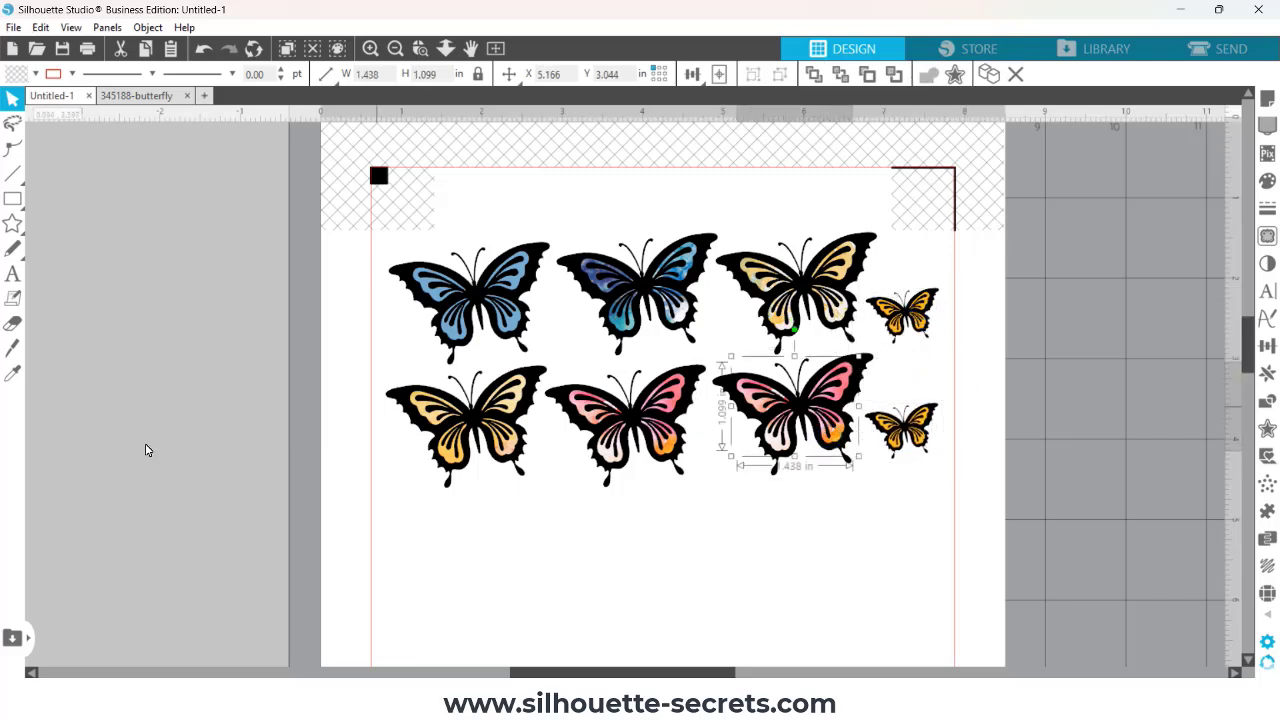
# Step: Fill the right-hand pink butterfly copy with the crumple tie-dye pattern at 313% scale, panned within its wings
pyautogui.click(12, 637)
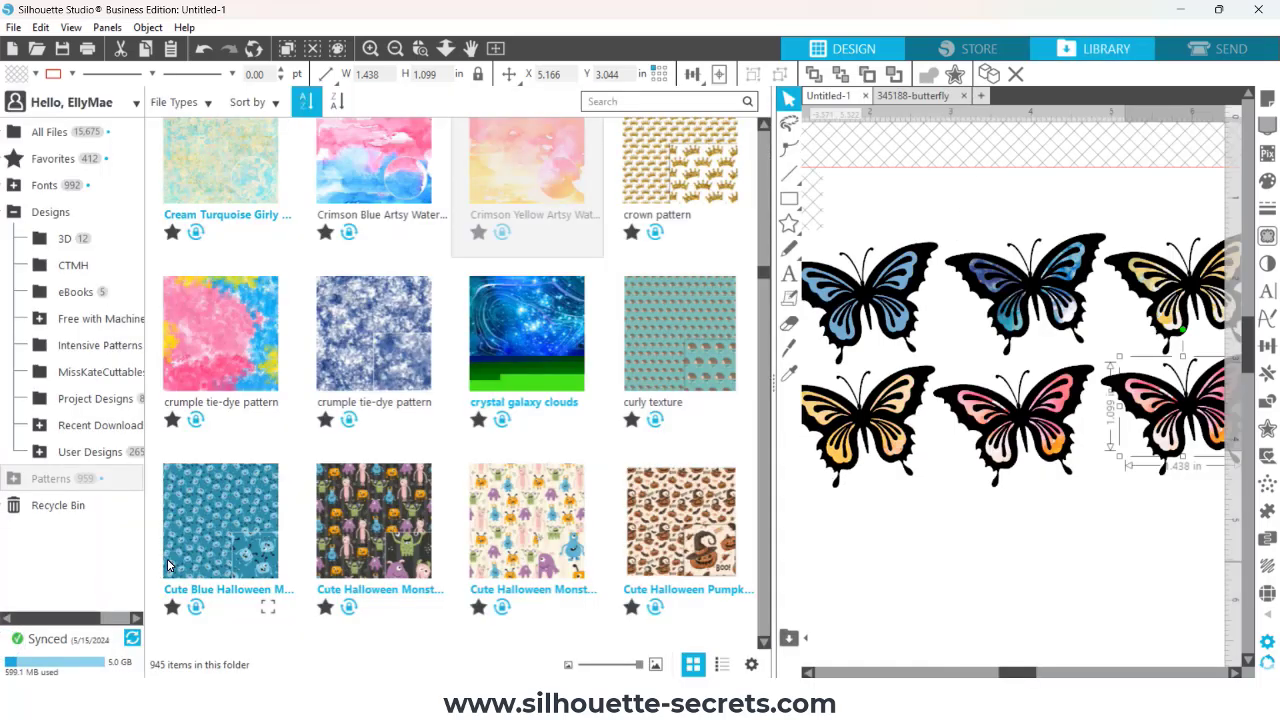
pyautogui.click(220, 420)
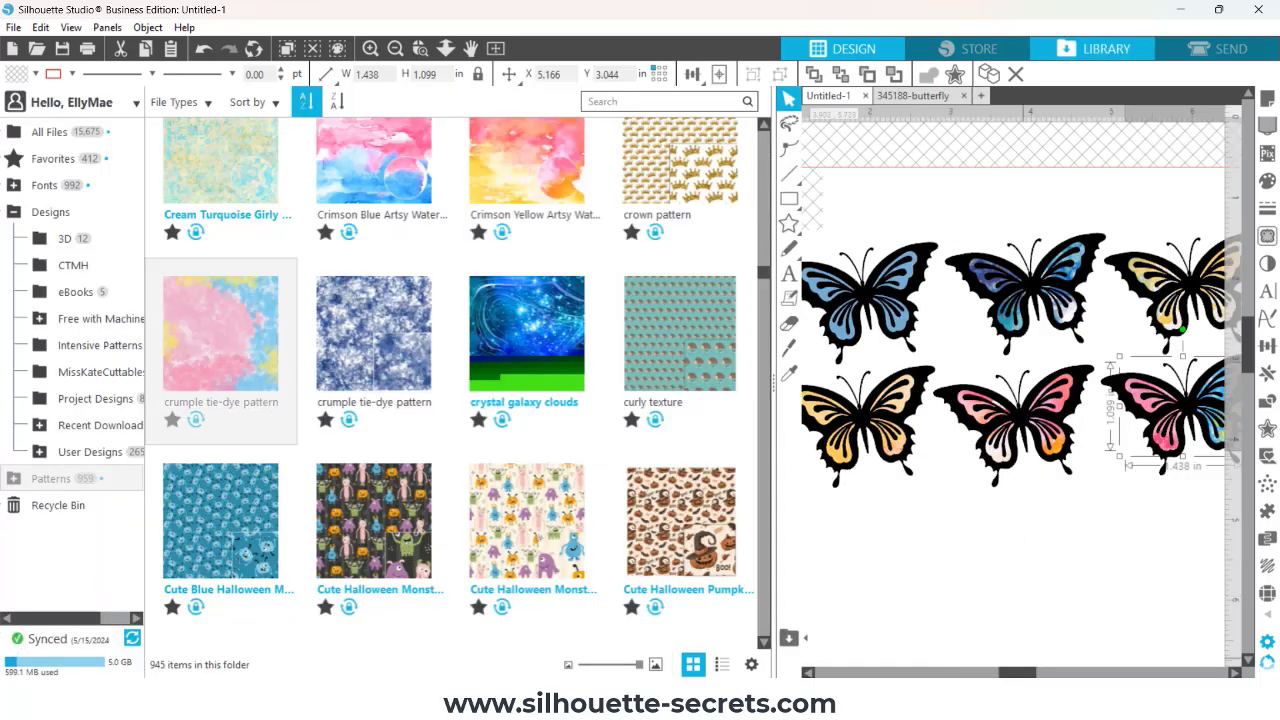
pyautogui.hscroll(5, 921, 634)
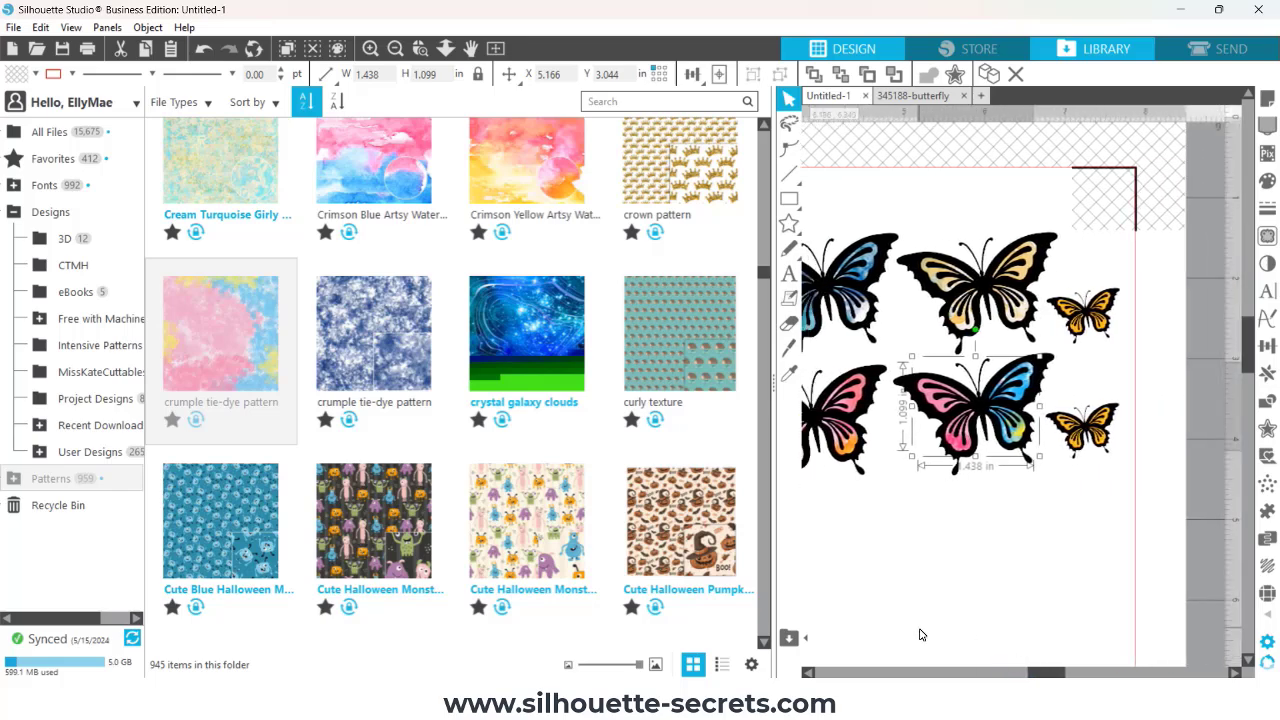
pyautogui.moveTo(773, 627); pyautogui.dragTo(381, 625)
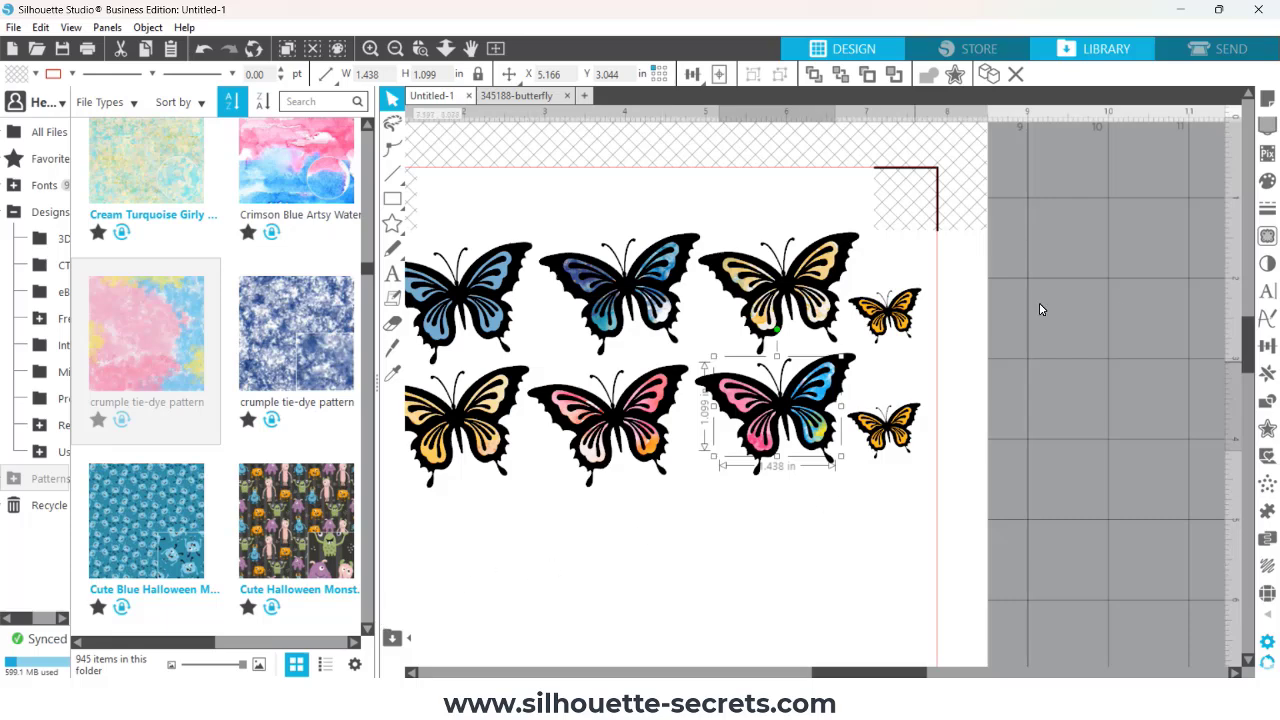
pyautogui.click(1267, 181)
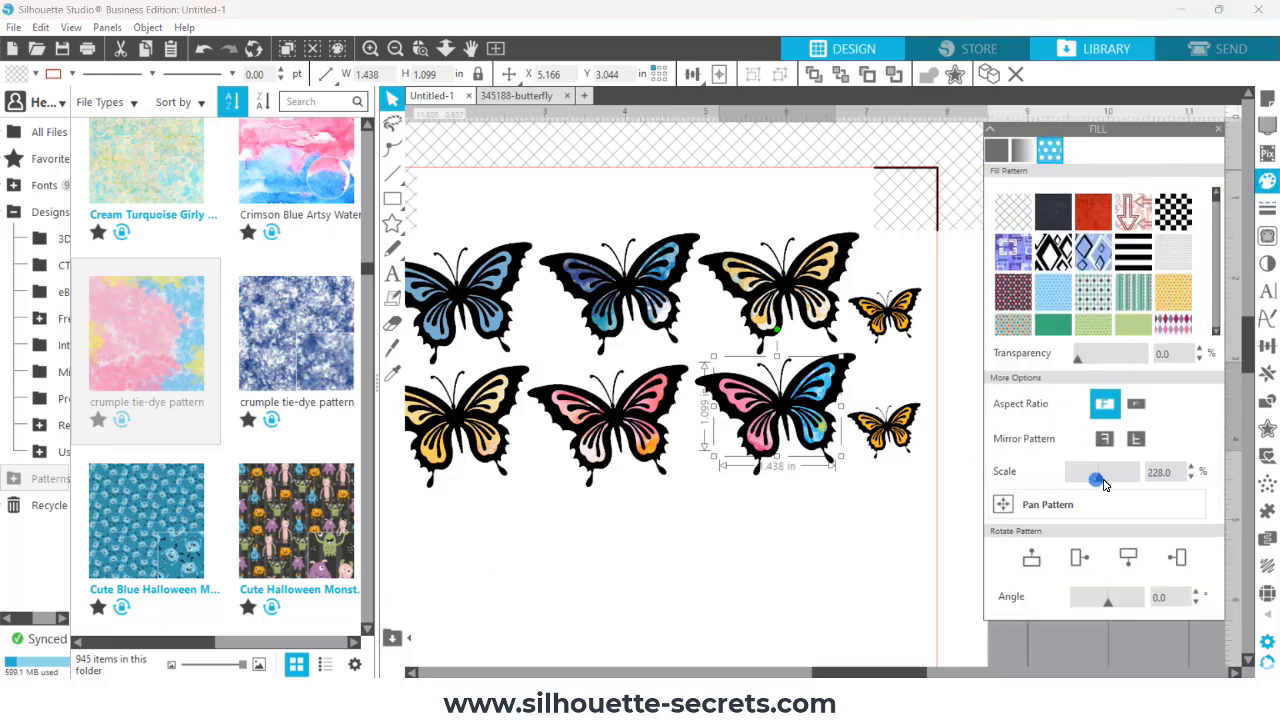
pyautogui.click(1050, 496)
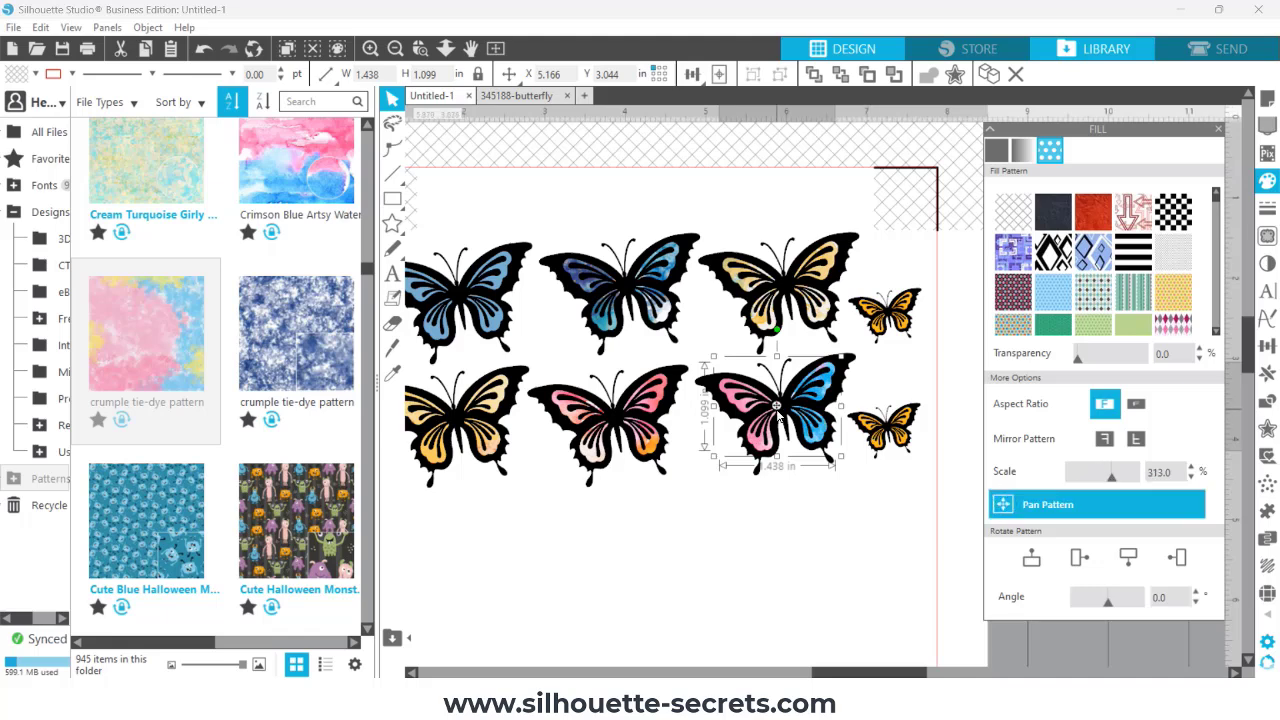
pyautogui.moveTo(777, 411); pyautogui.dragTo(828, 418)
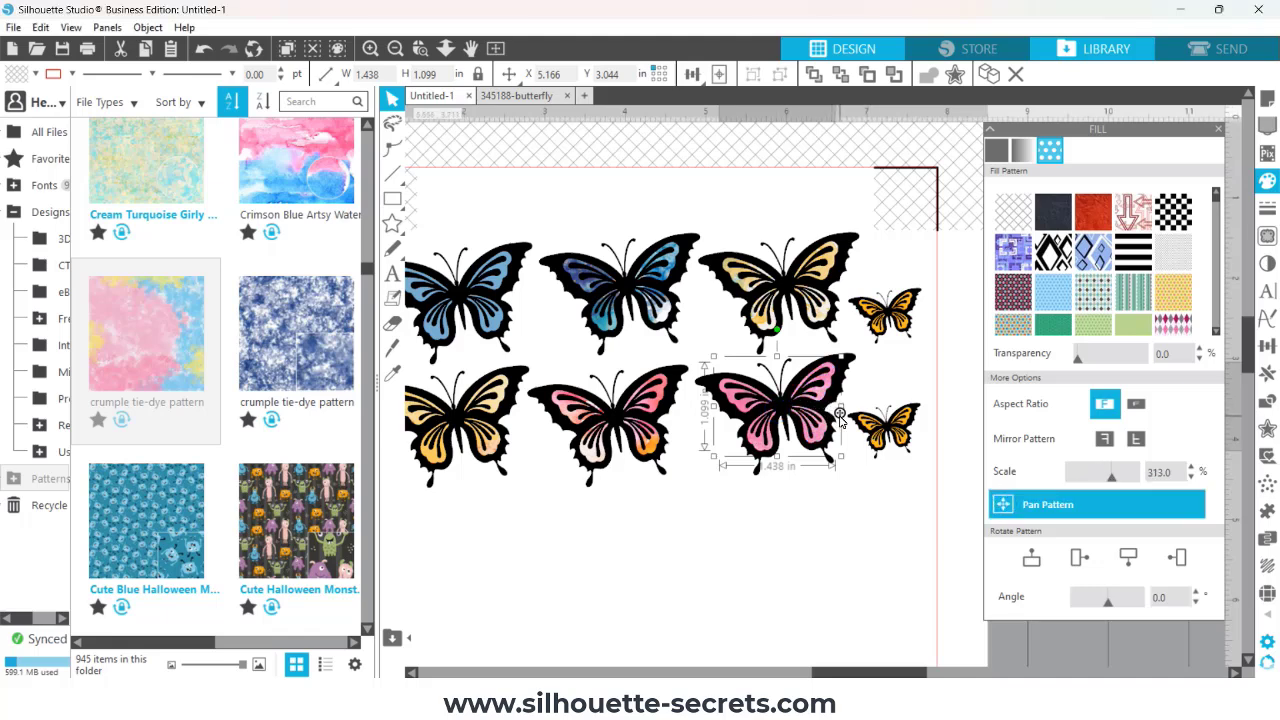
# Step: Give the small butterfly copy a bright yellow solid fill
pyautogui.click(880, 442)
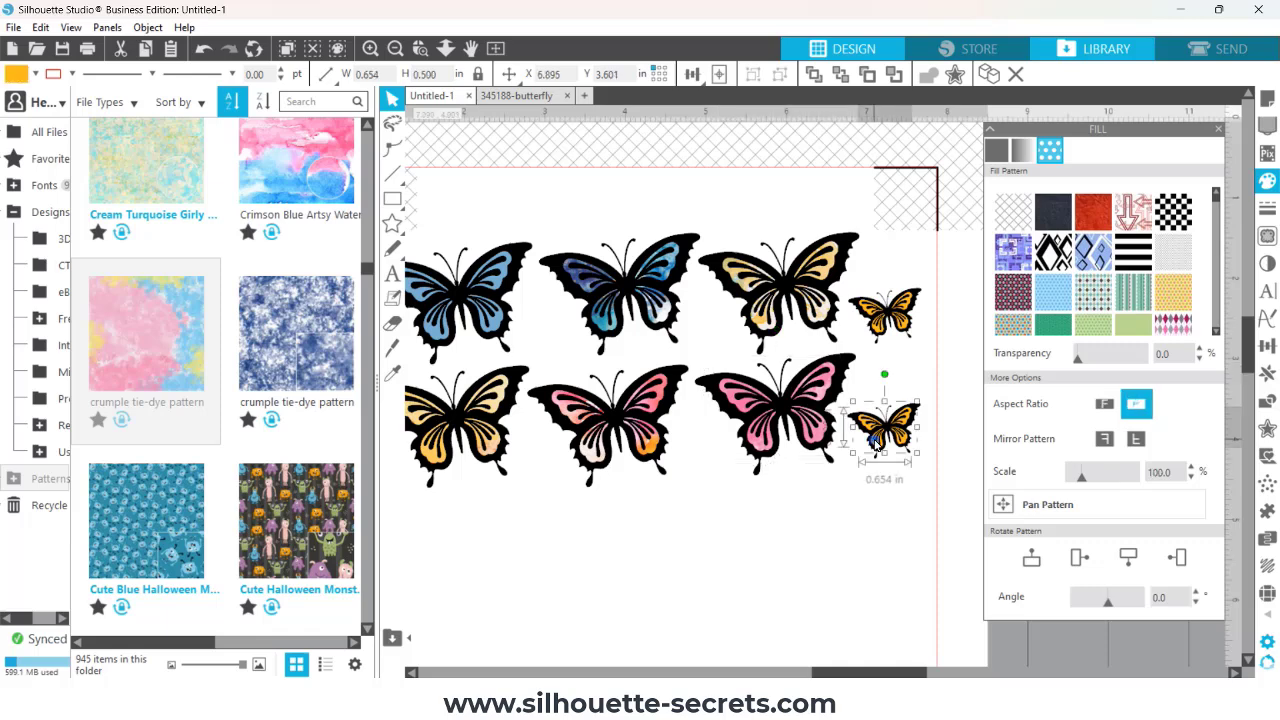
pyautogui.click(996, 150)
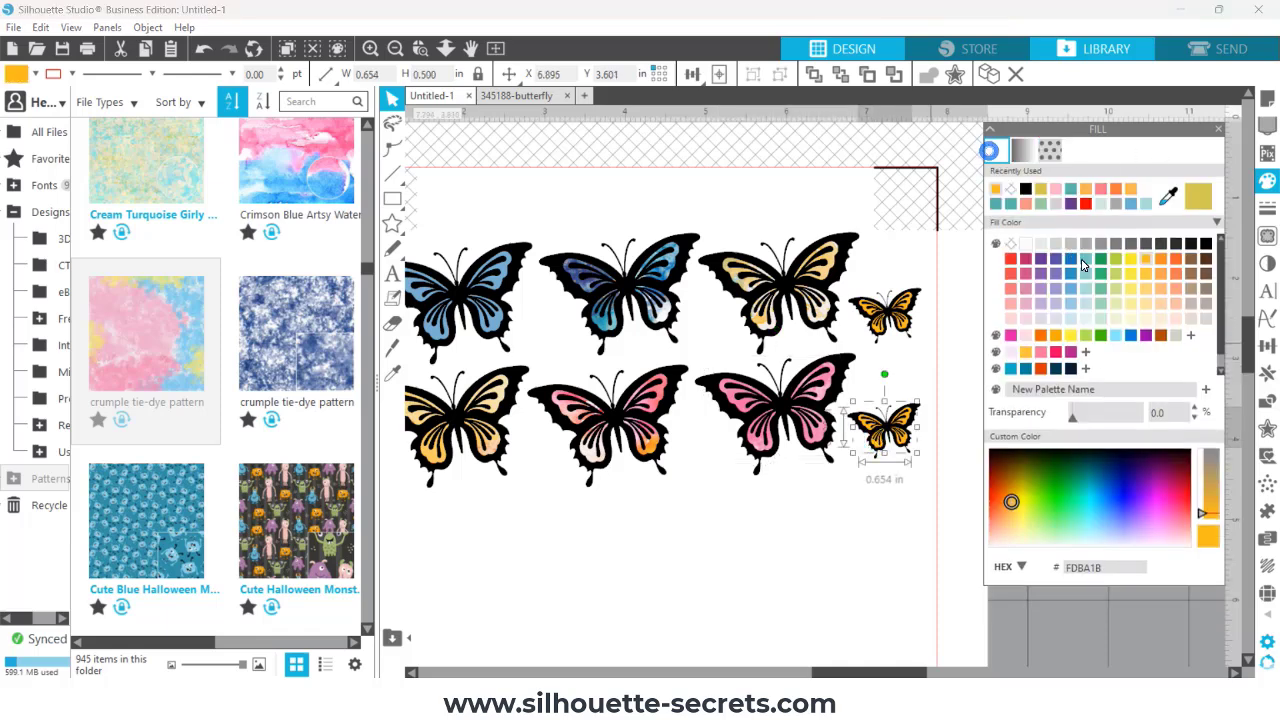
pyautogui.click(1133, 295)
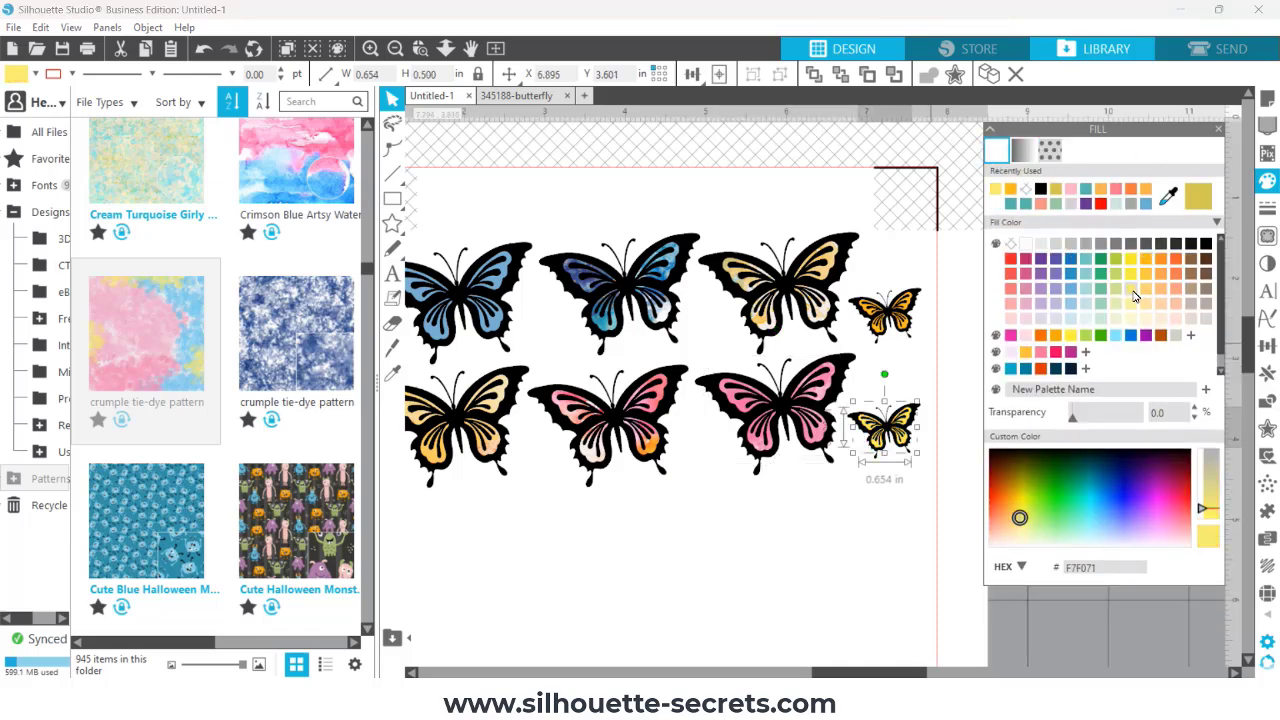
pyautogui.click(1132, 260)
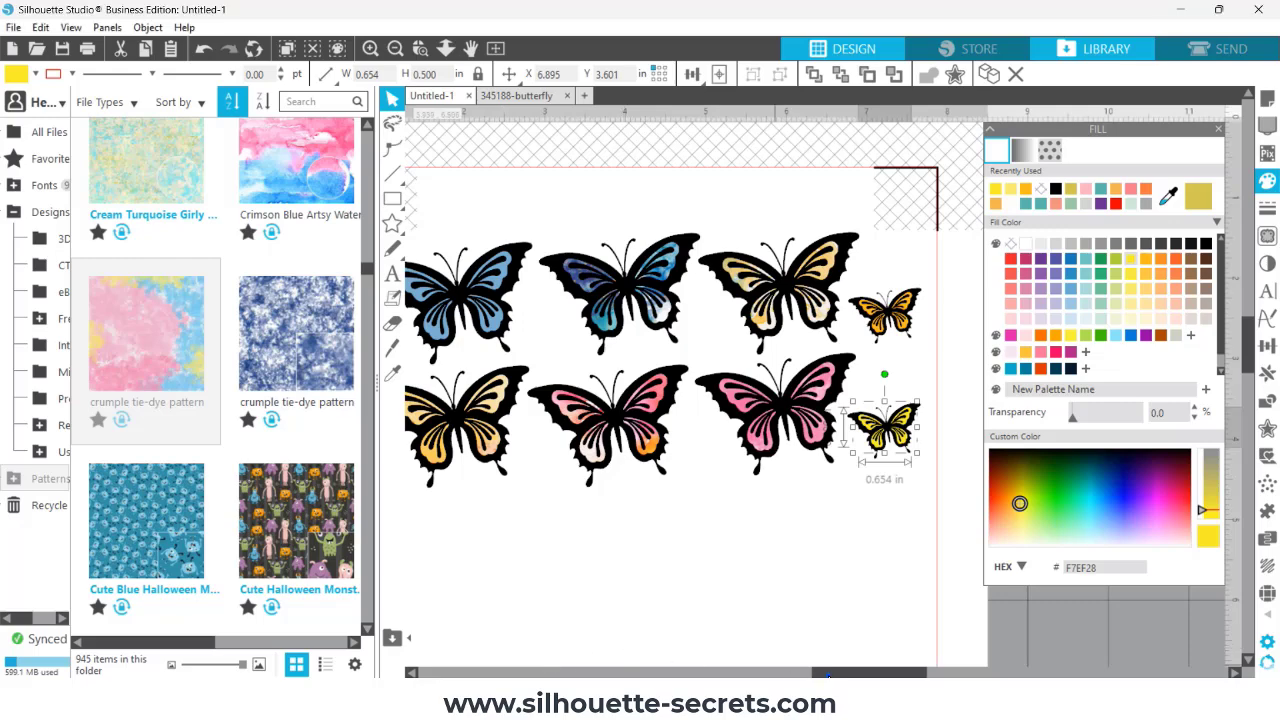
# Step: Select the whole bottom row of butterflies
pyautogui.click(784, 673)
pyautogui.moveTo(468, 427); pyautogui.dragTo(988, 448)
pyautogui.moveTo(977, 398); pyautogui.dragTo(944, 482)
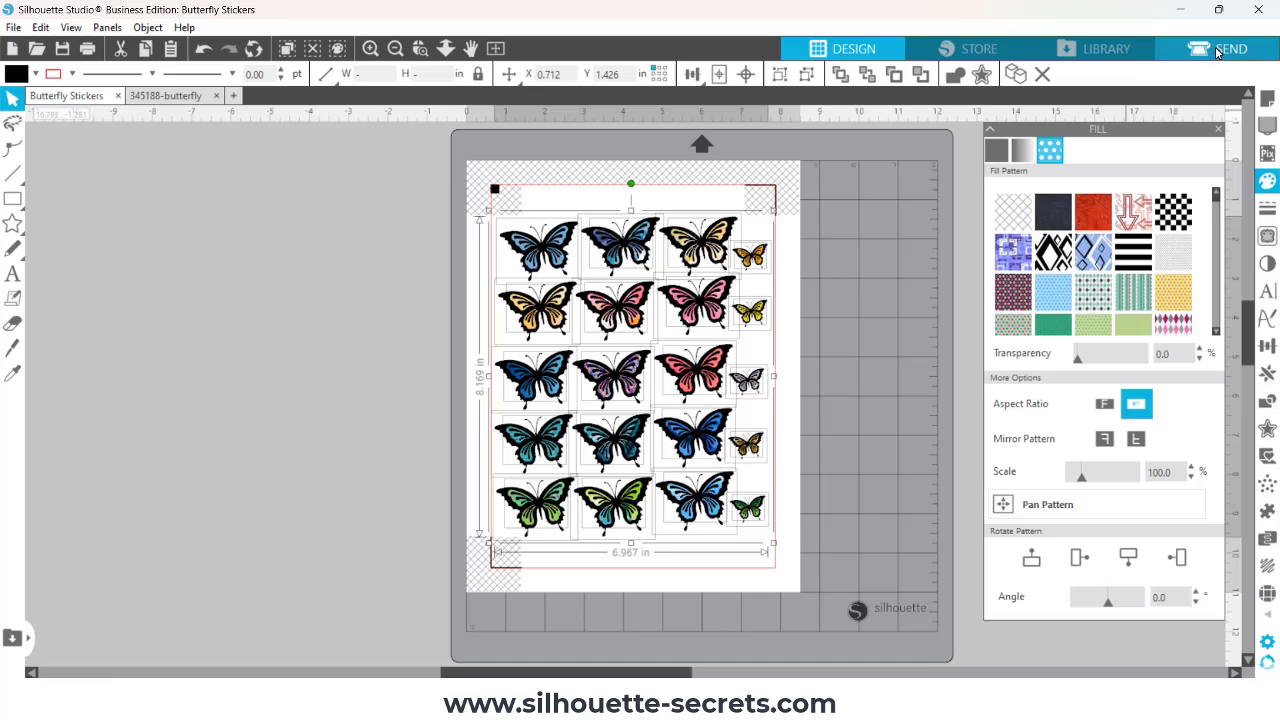
# Step: Set the sheet's cut action to Cut Edge, then return to the design workspace
pyautogui.click(1218, 51)
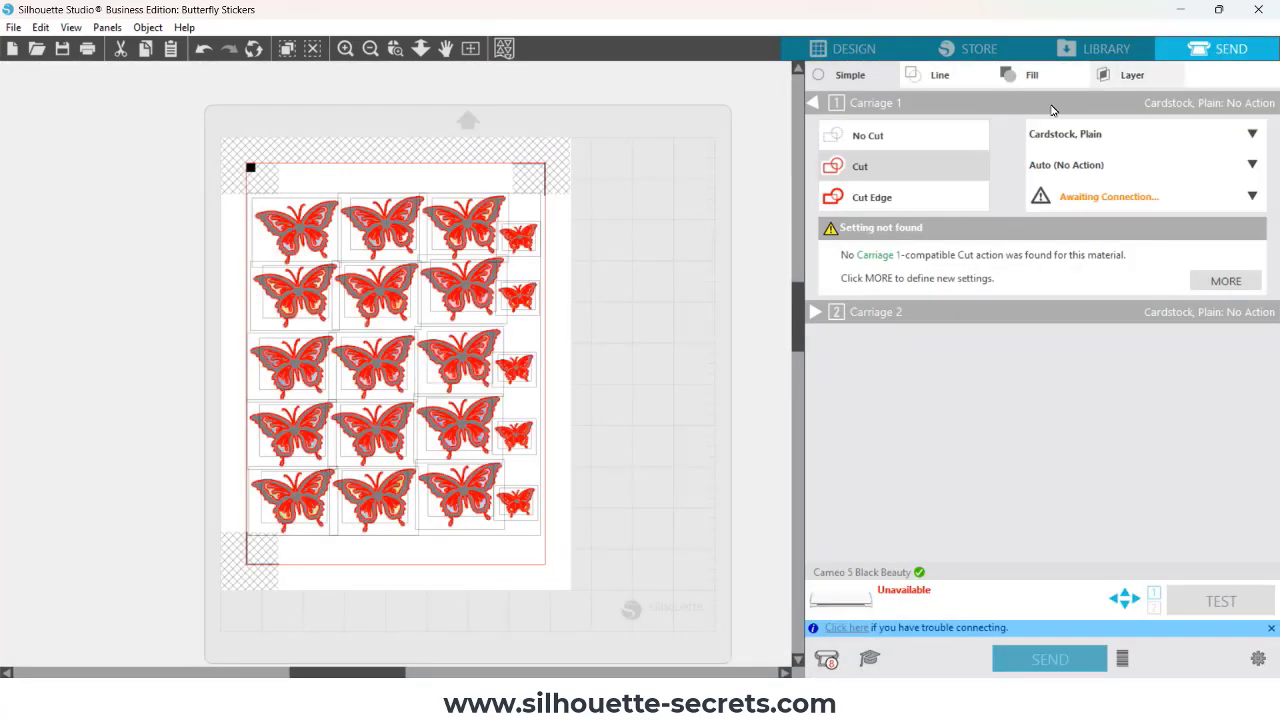
pyautogui.click(860, 198)
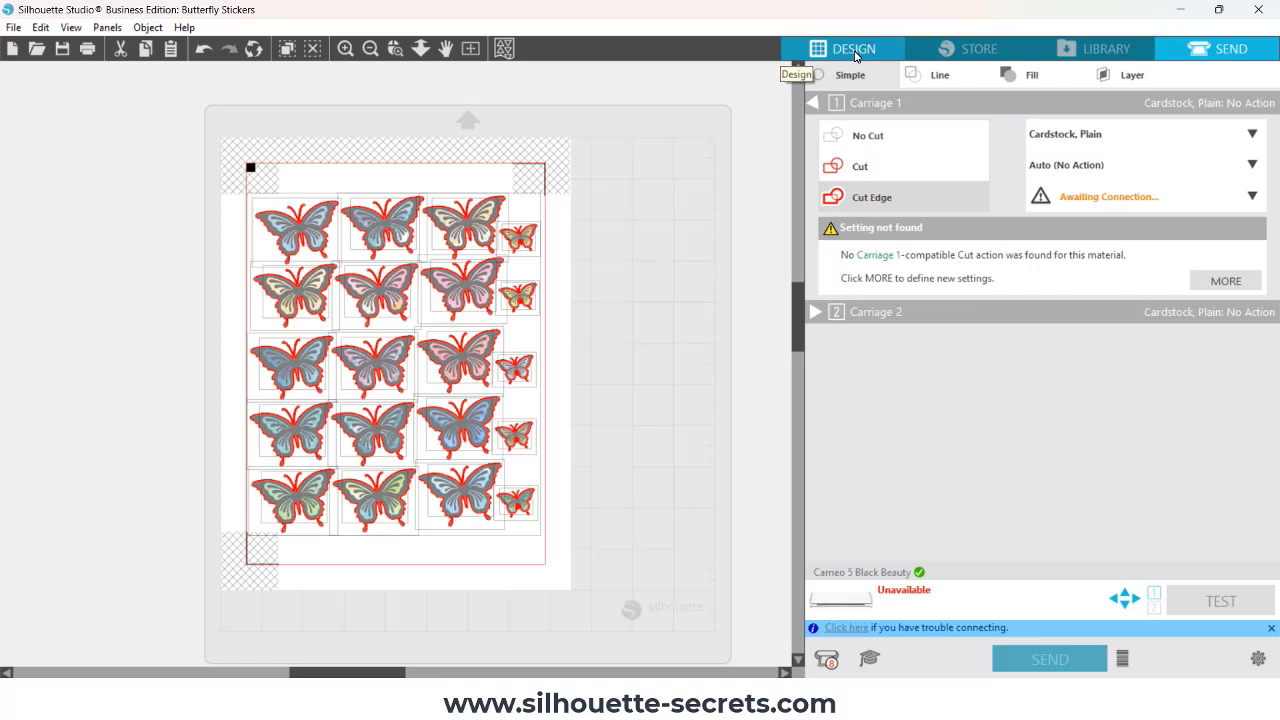
pyautogui.click(855, 52)
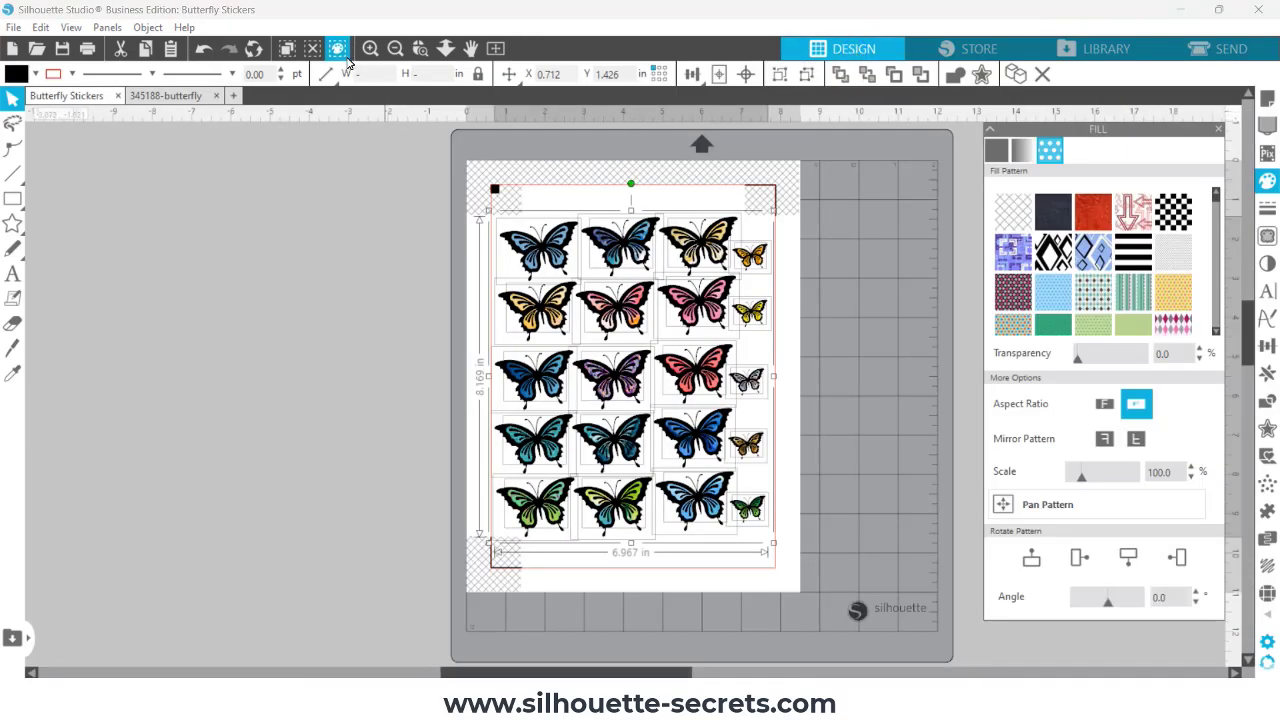
# Step: Select the butterflies by fill colour and preview a 0.165 in rounded offset around them
pyautogui.click(342, 57)
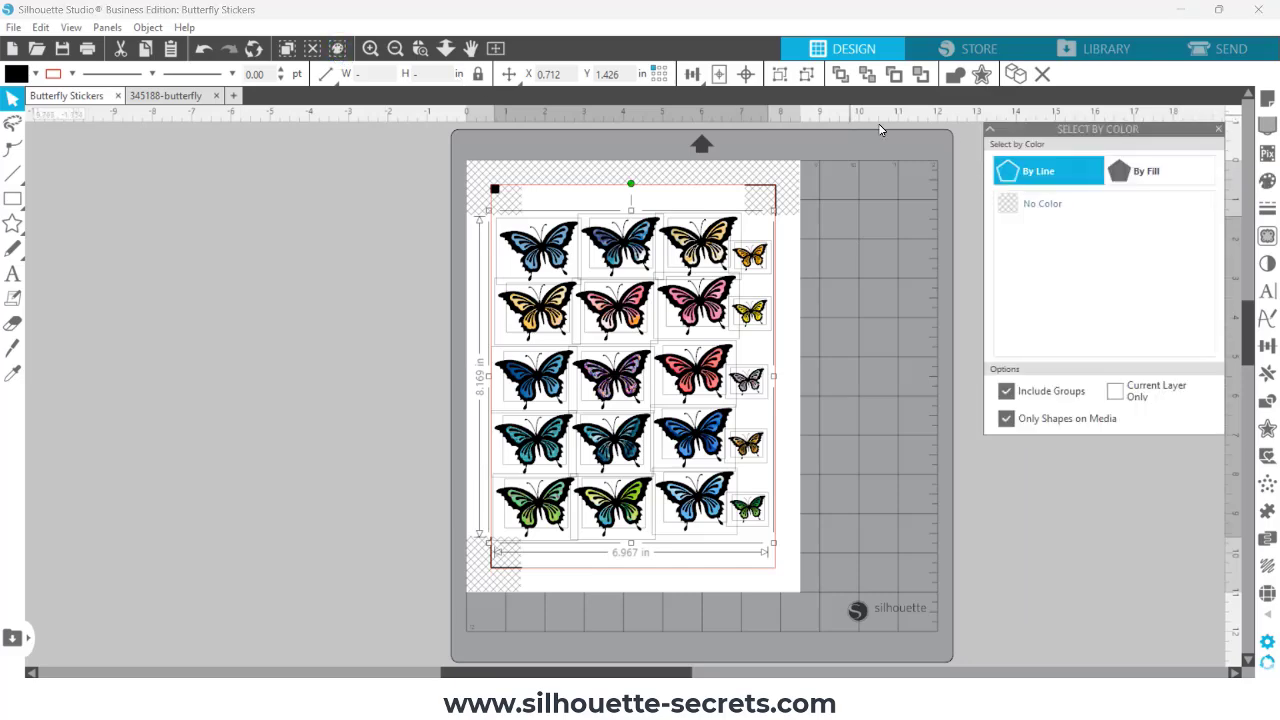
pyautogui.click(1147, 184)
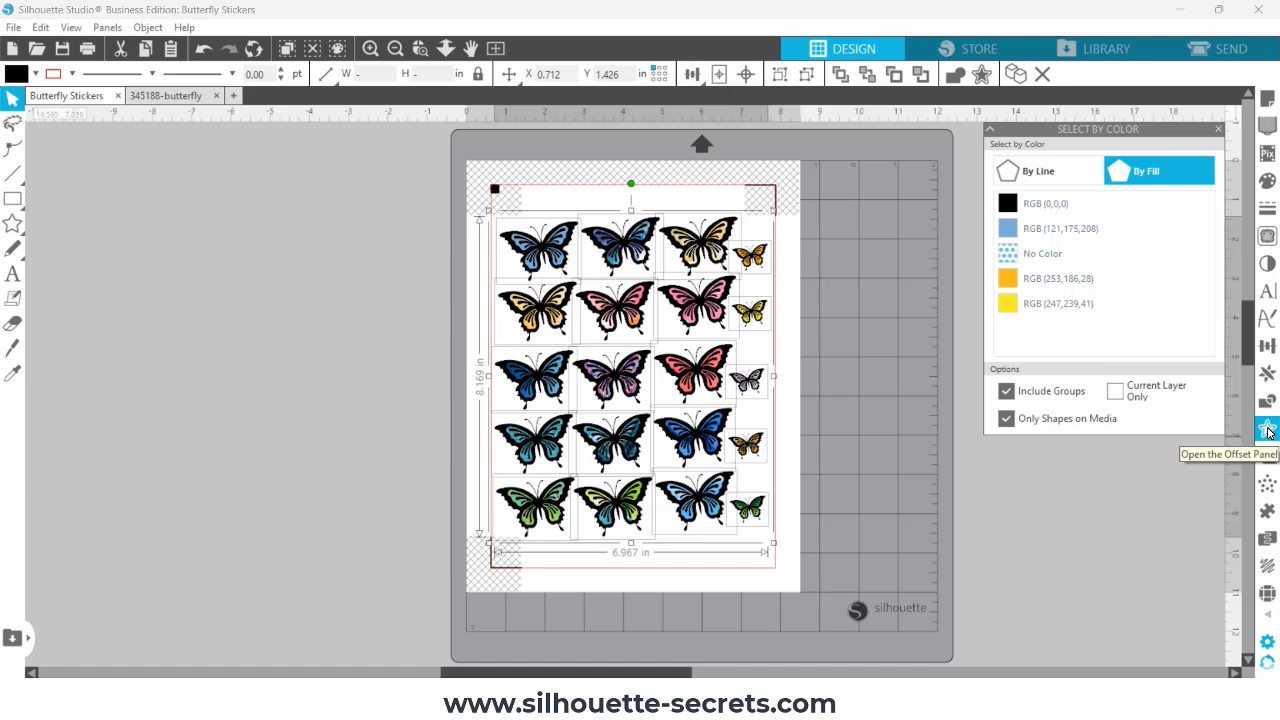
pyautogui.click(1267, 429)
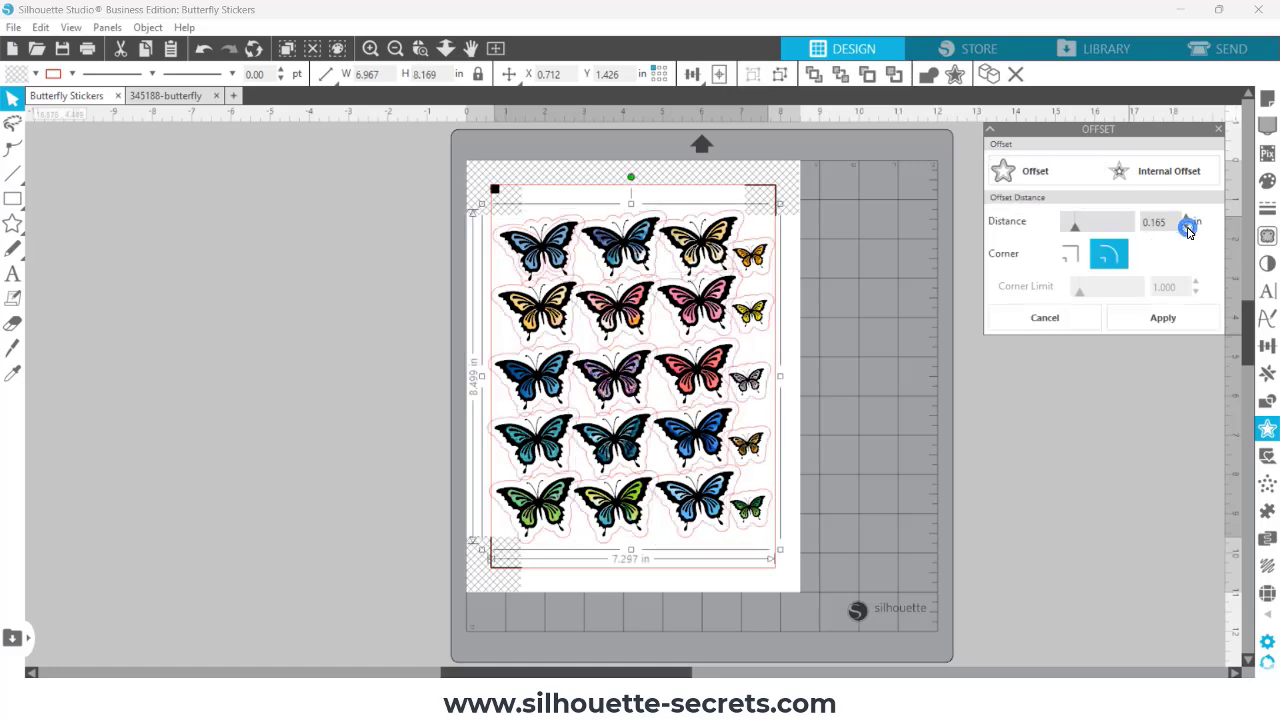
# Step: Step the offset distance down from 0.165 in, then nudge it back up slightly
pyautogui.click(1187, 228)
pyautogui.click(1187, 229)
pyautogui.click(1187, 230)
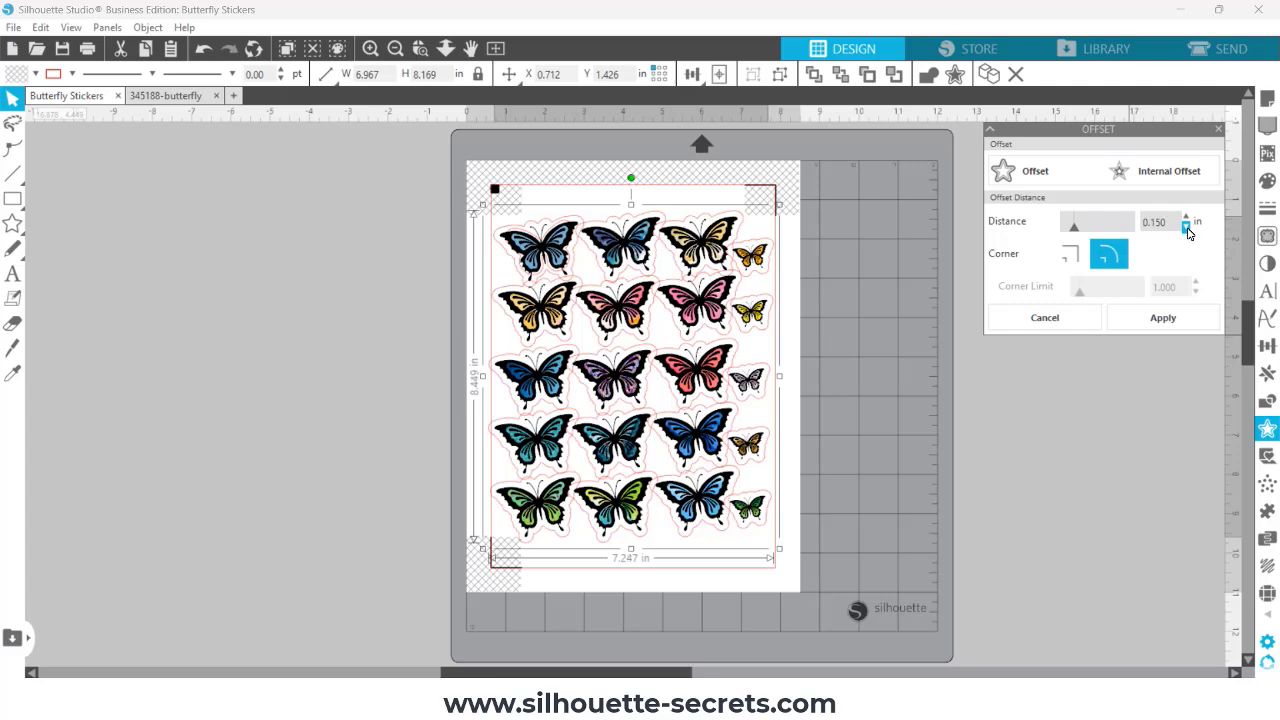
pyautogui.click(1186, 230)
pyautogui.click(1186, 230)
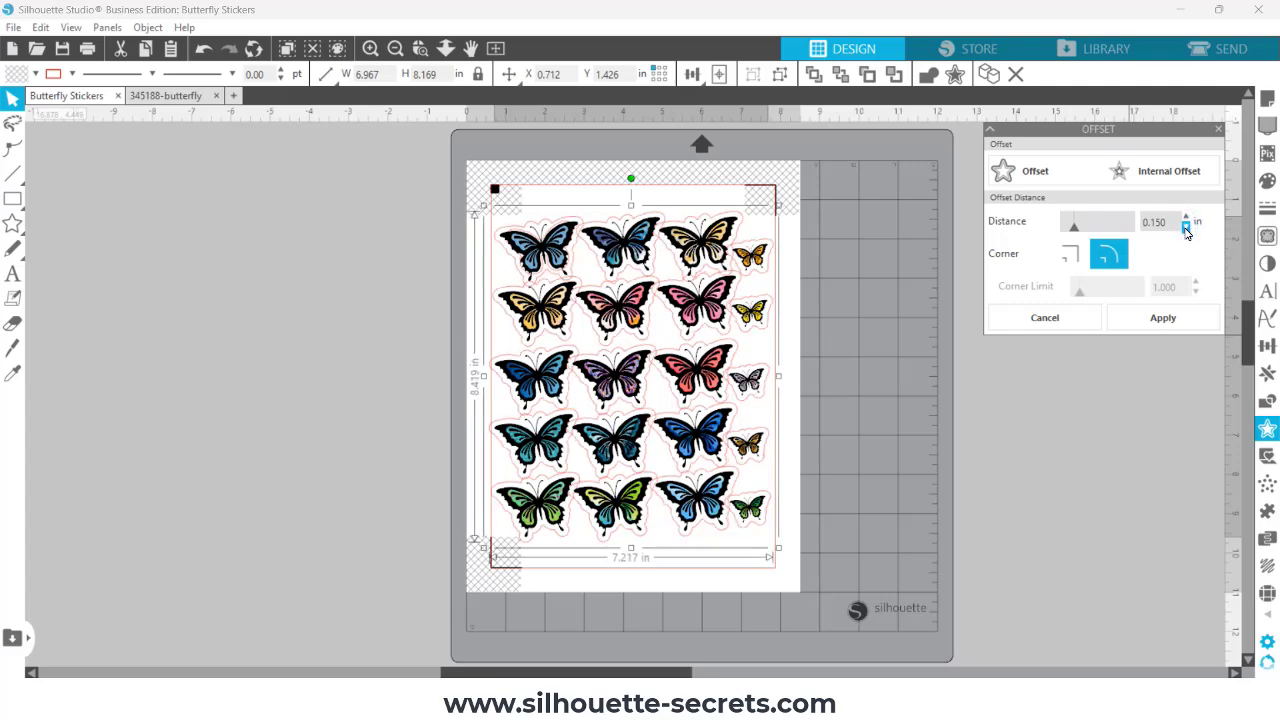
pyautogui.click(1186, 230)
pyautogui.click(1186, 230)
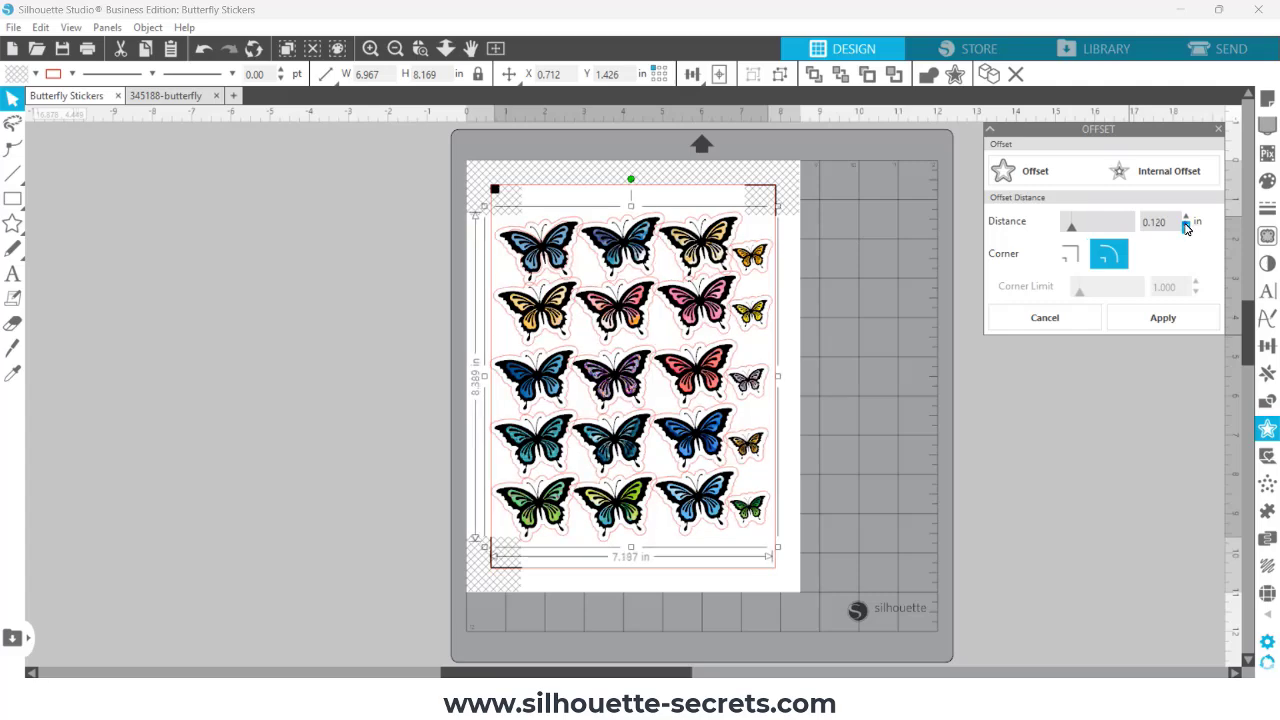
pyautogui.click(1186, 229)
pyautogui.click(1186, 229)
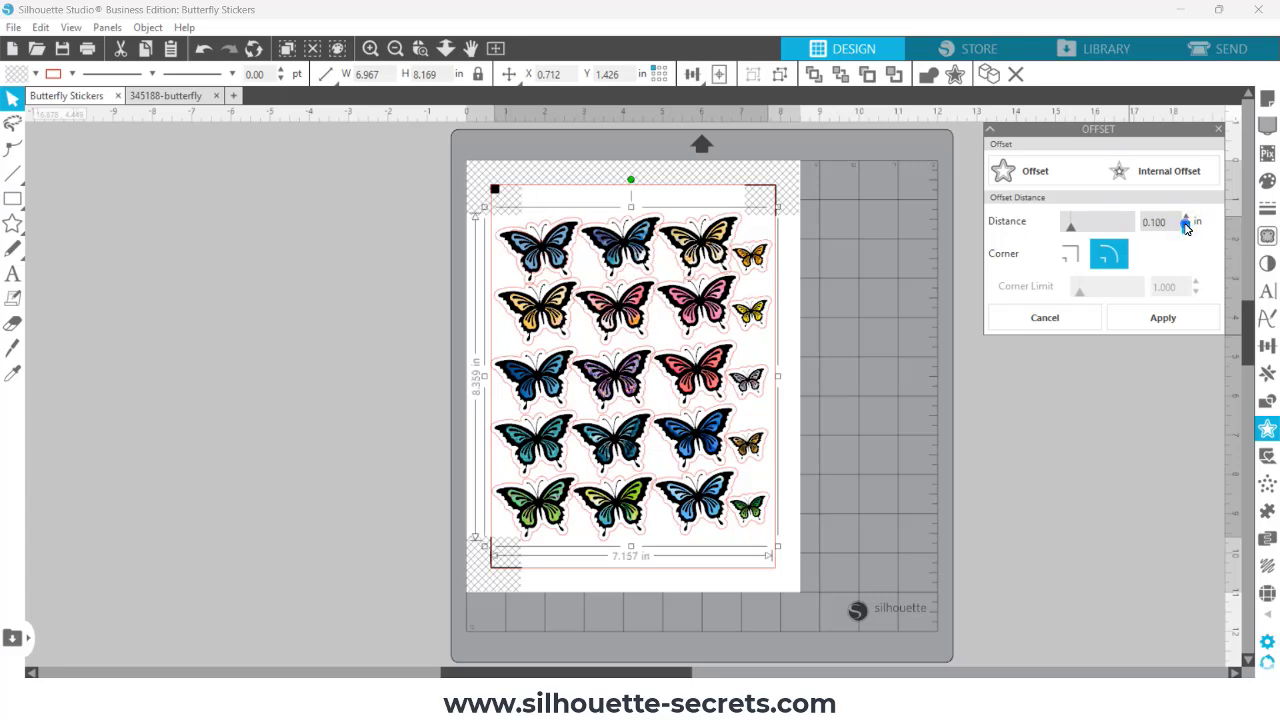
pyautogui.click(1186, 229)
pyautogui.click(1186, 229)
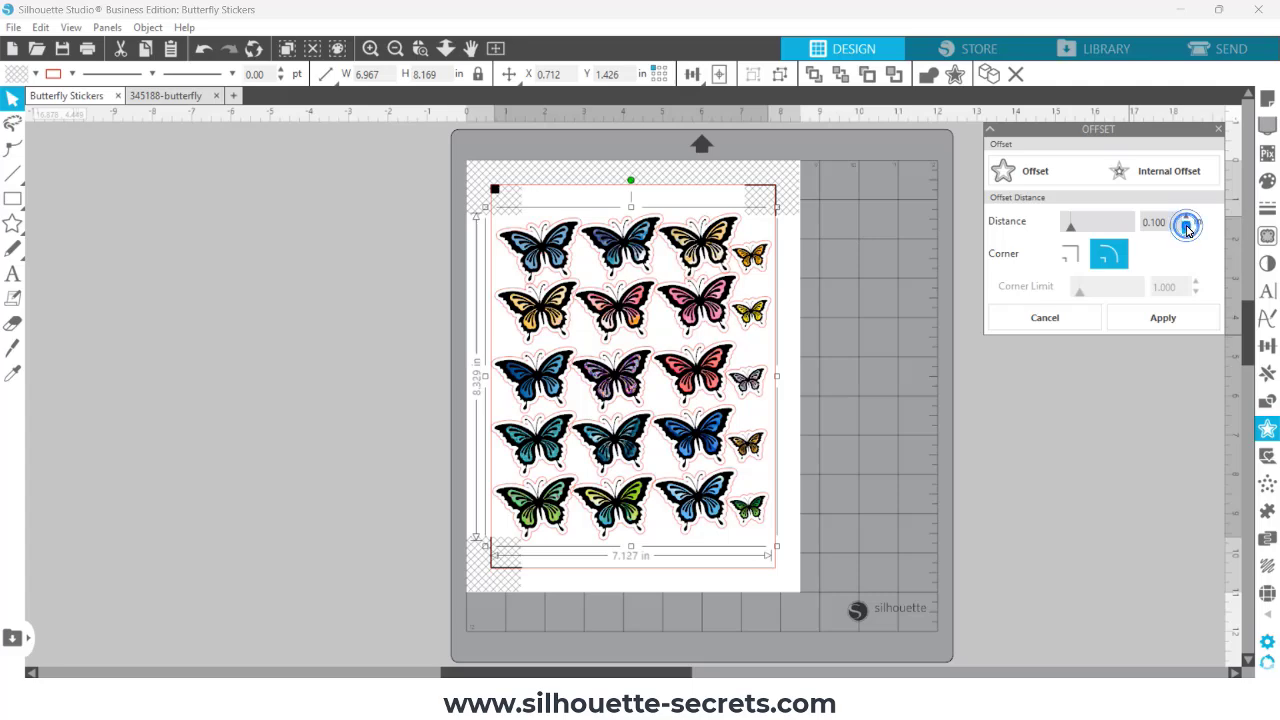
pyautogui.click(1186, 229)
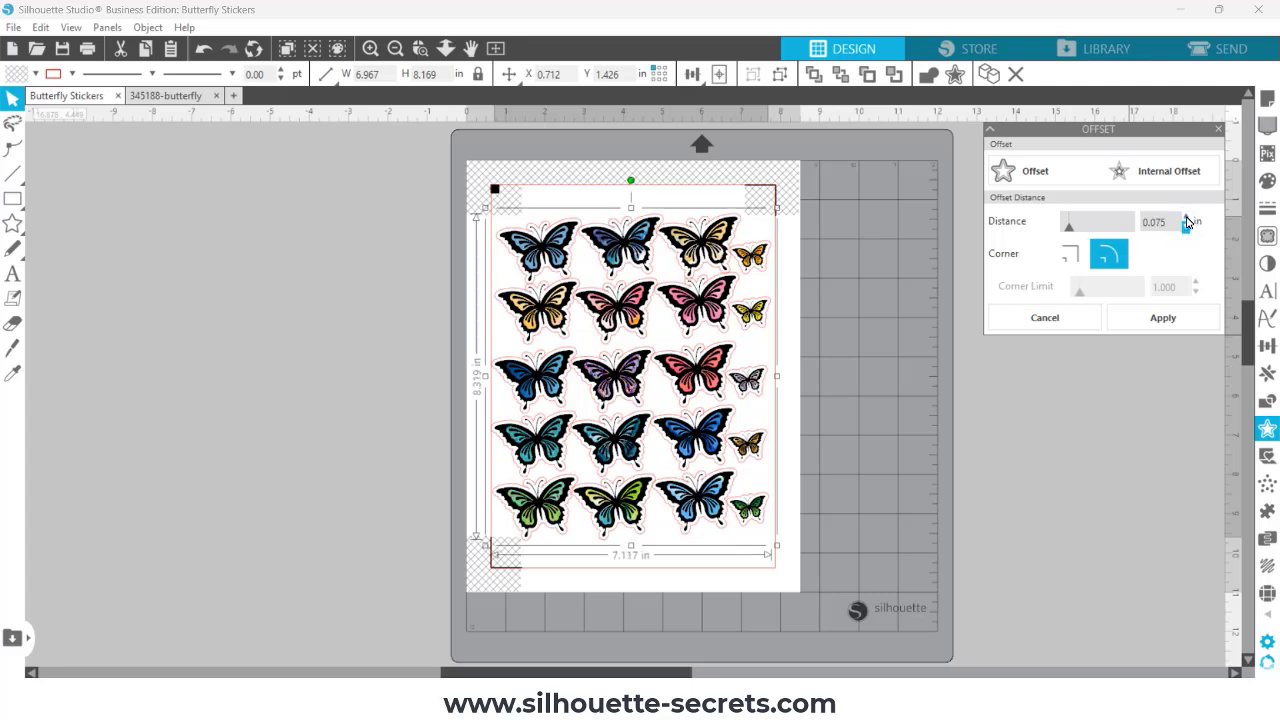
pyautogui.click(1186, 222)
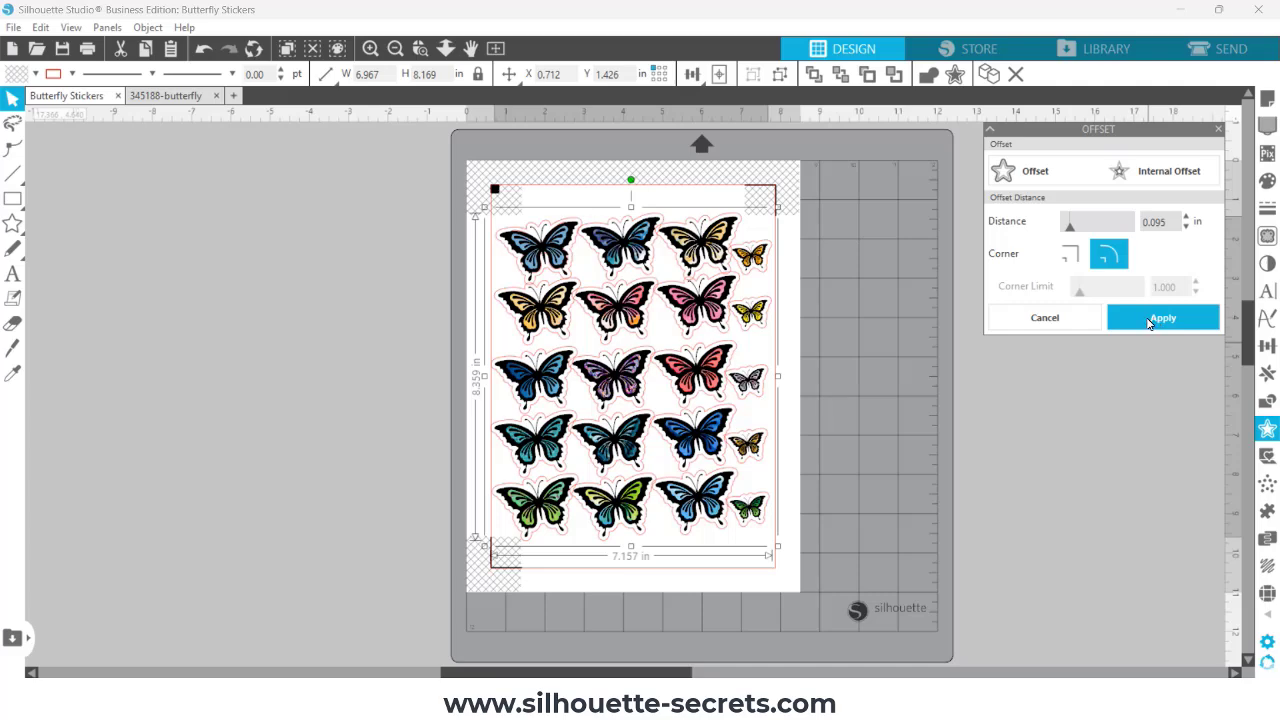
# Step: Bring the offset distance to 0.090 in and apply it around every butterfly
pyautogui.click(1187, 229)
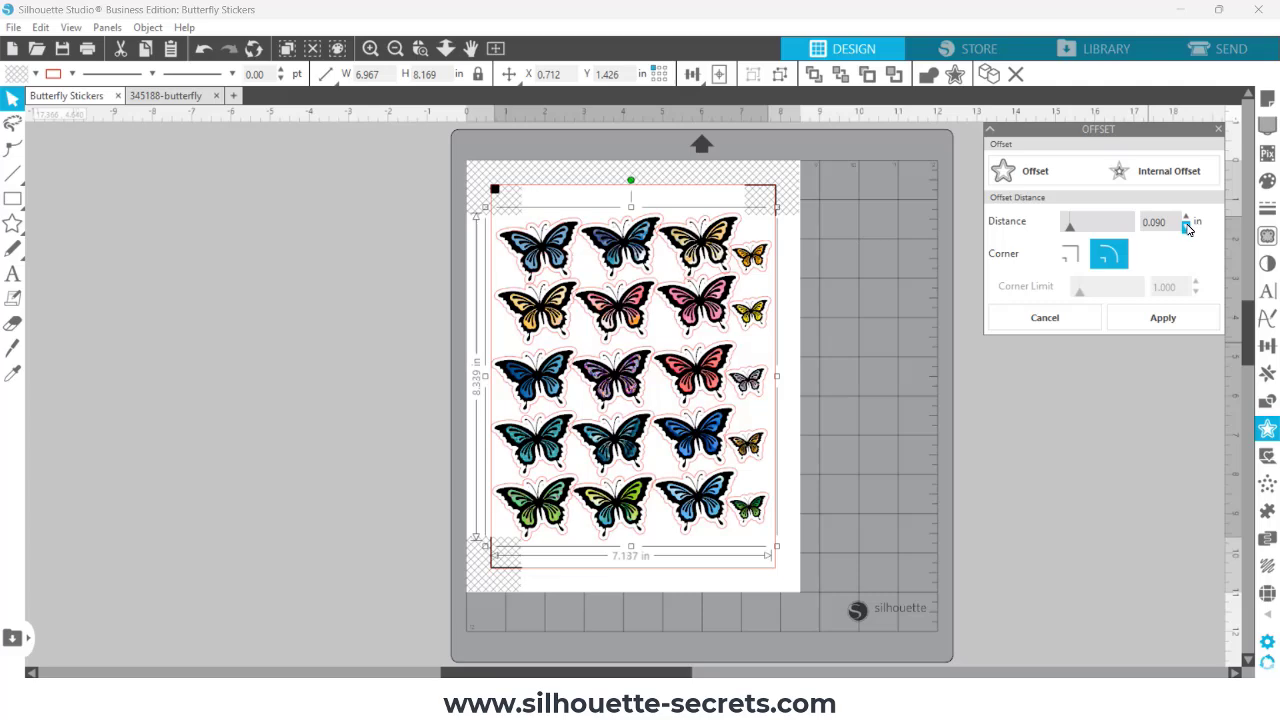
pyautogui.click(1187, 229)
pyautogui.click(1187, 228)
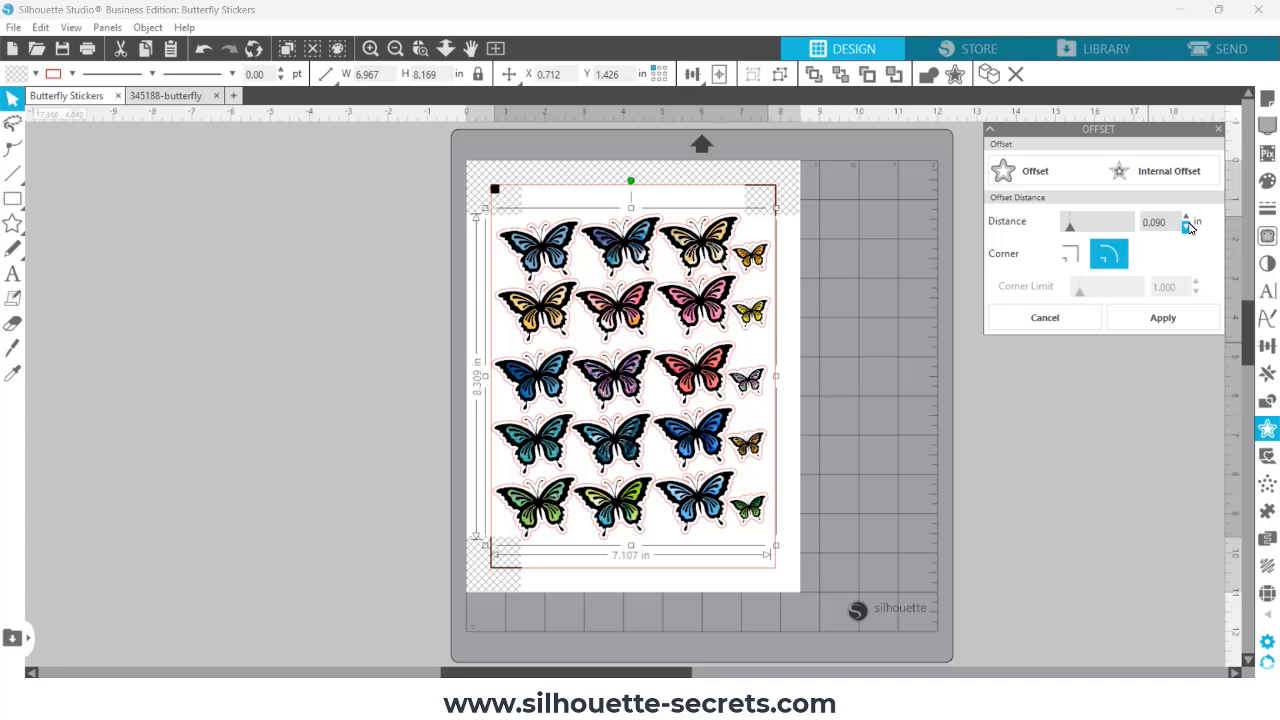
pyautogui.click(1187, 229)
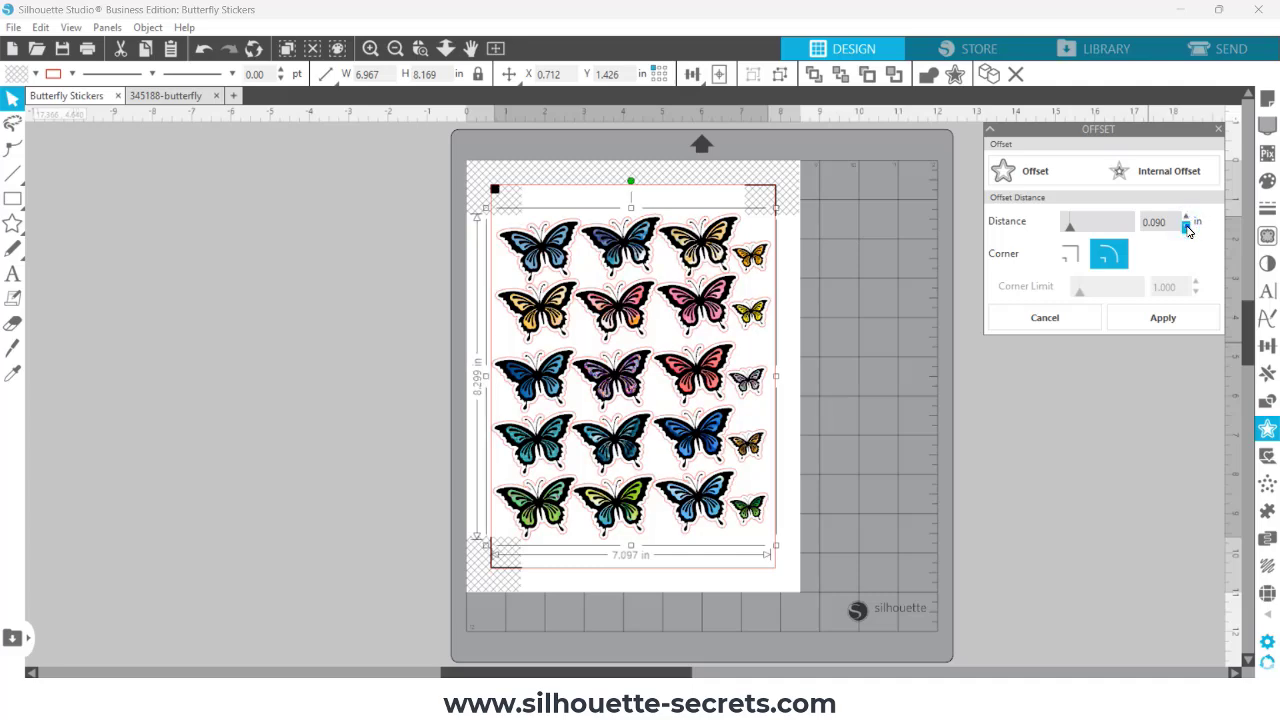
pyautogui.click(1187, 229)
pyautogui.click(1187, 229)
pyautogui.click(1187, 229)
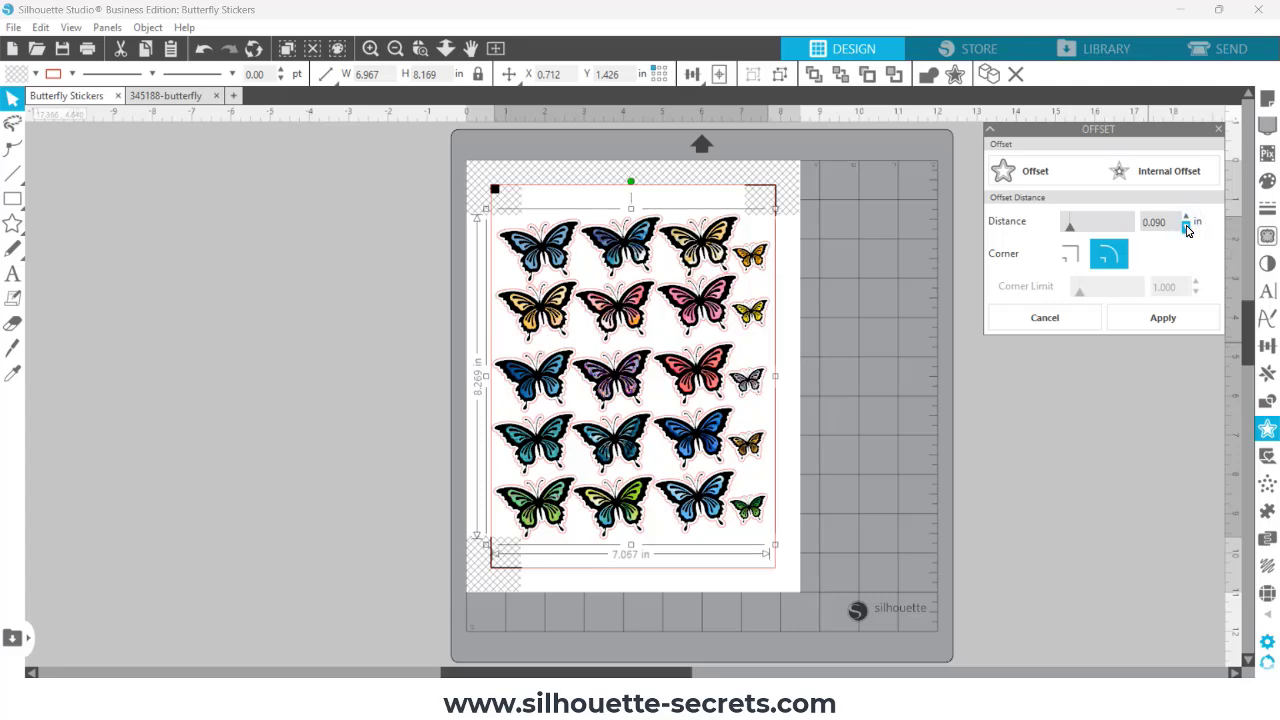
pyautogui.click(1187, 229)
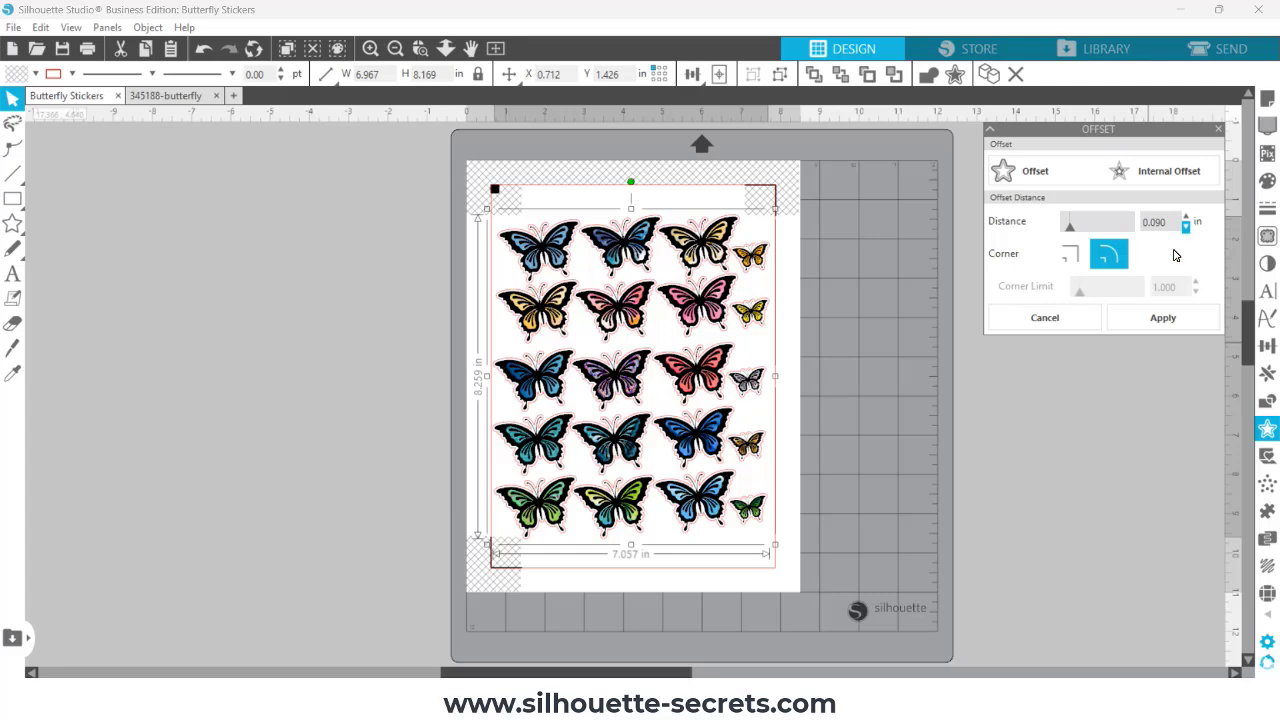
pyautogui.click(1147, 328)
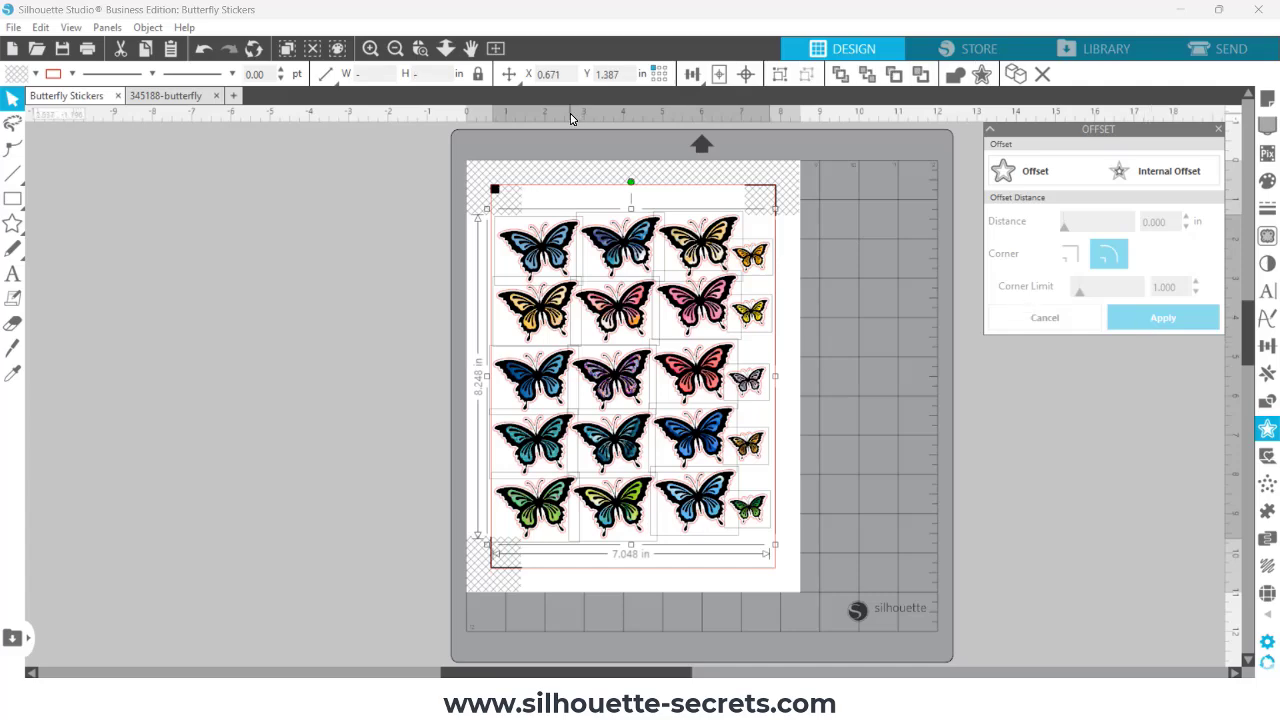
# Step: Select the RGB(0,0,0) black shapes and view their cut lines in the Send view
pyautogui.click(339, 49)
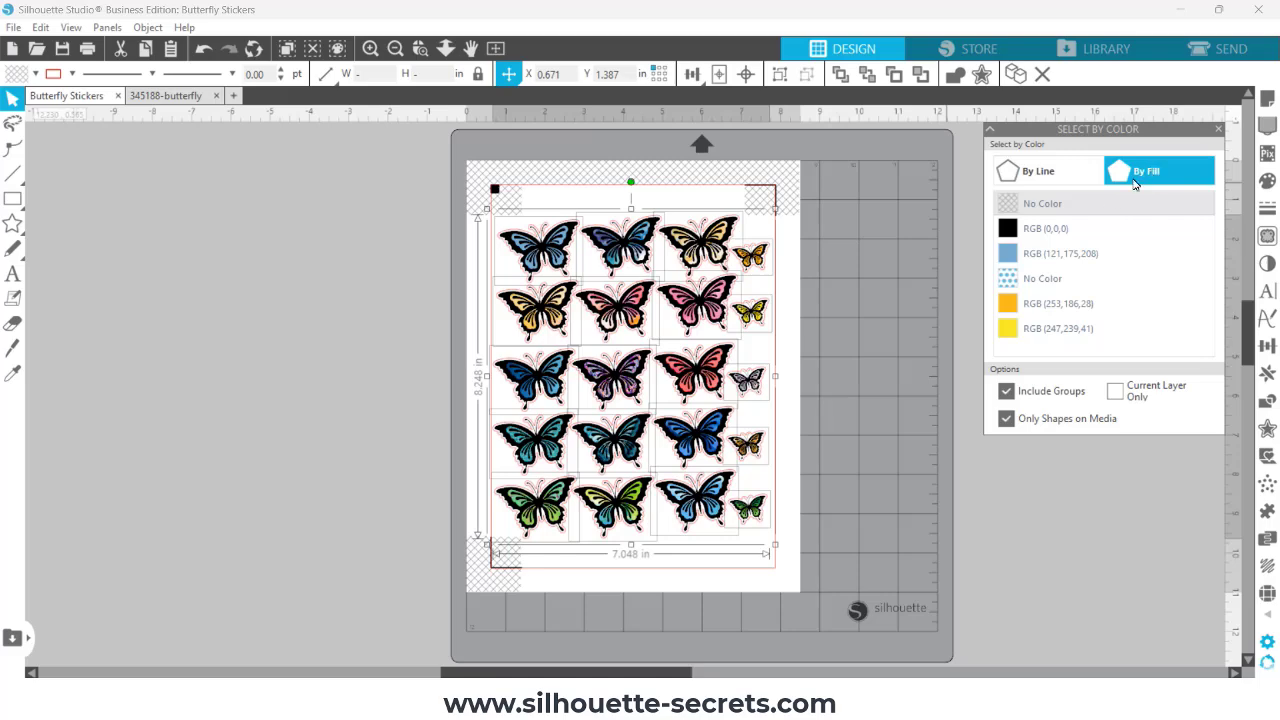
pyautogui.click(1052, 228)
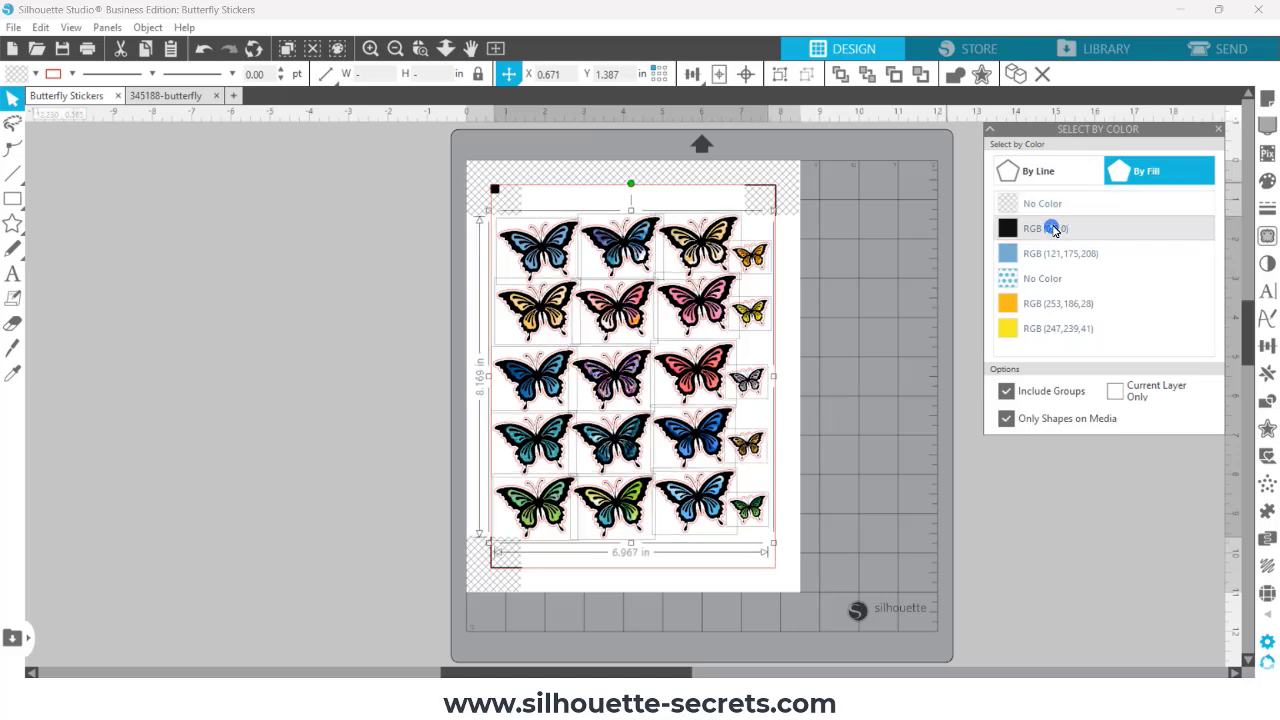
pyautogui.click(1165, 44)
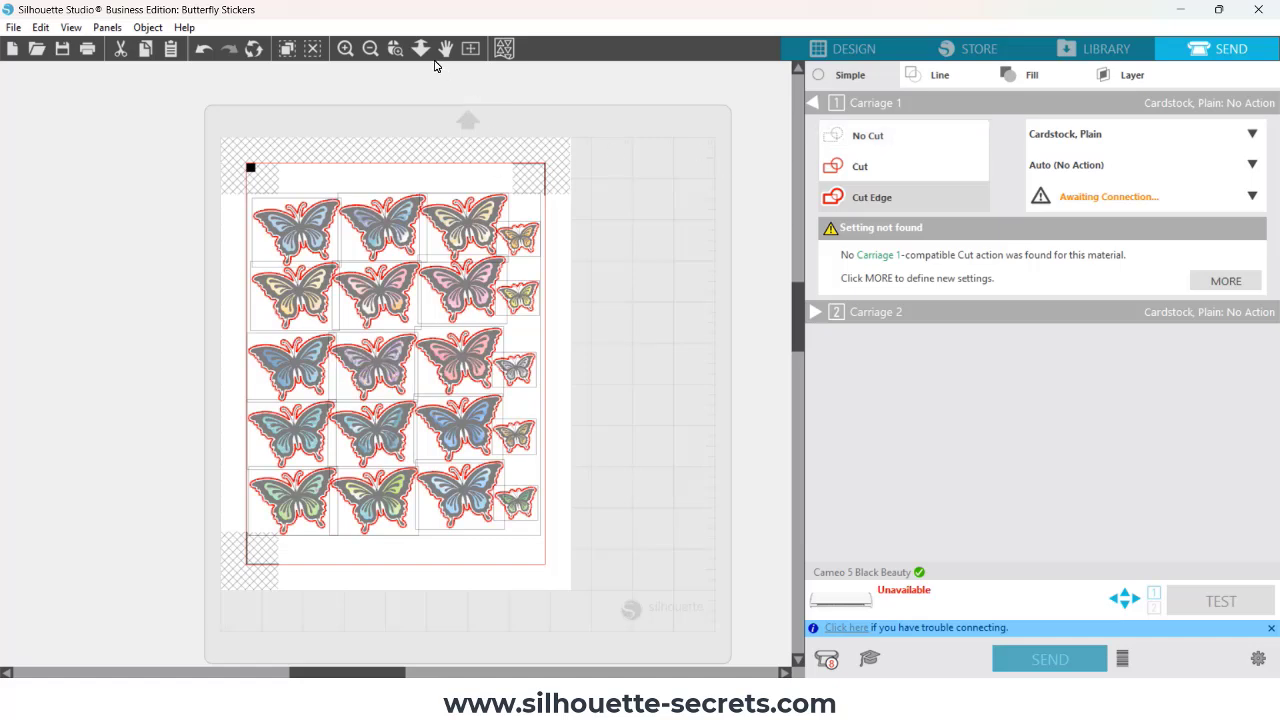
# Step: Zoom into the upper rows to confirm cut lines trace each offset, then return to Design and deselect
pyautogui.click(395, 48)
pyautogui.moveTo(243, 171); pyautogui.dragTo(583, 329)
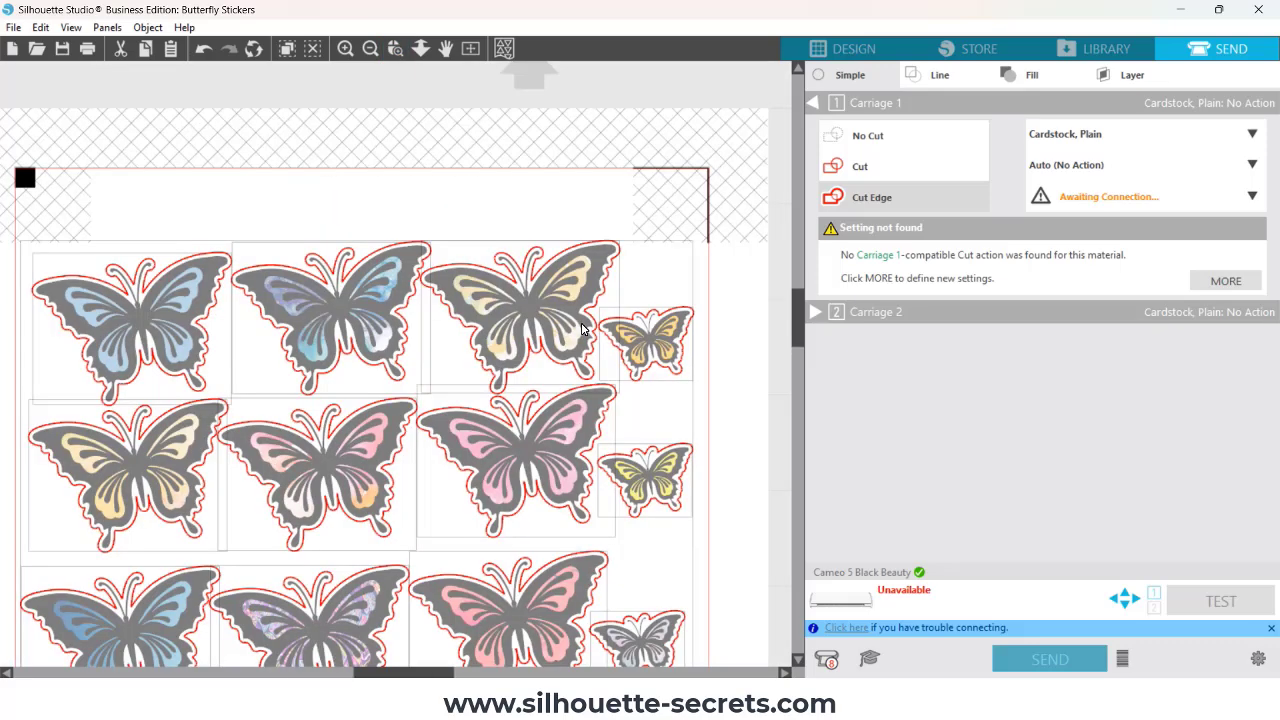
pyautogui.click(858, 51)
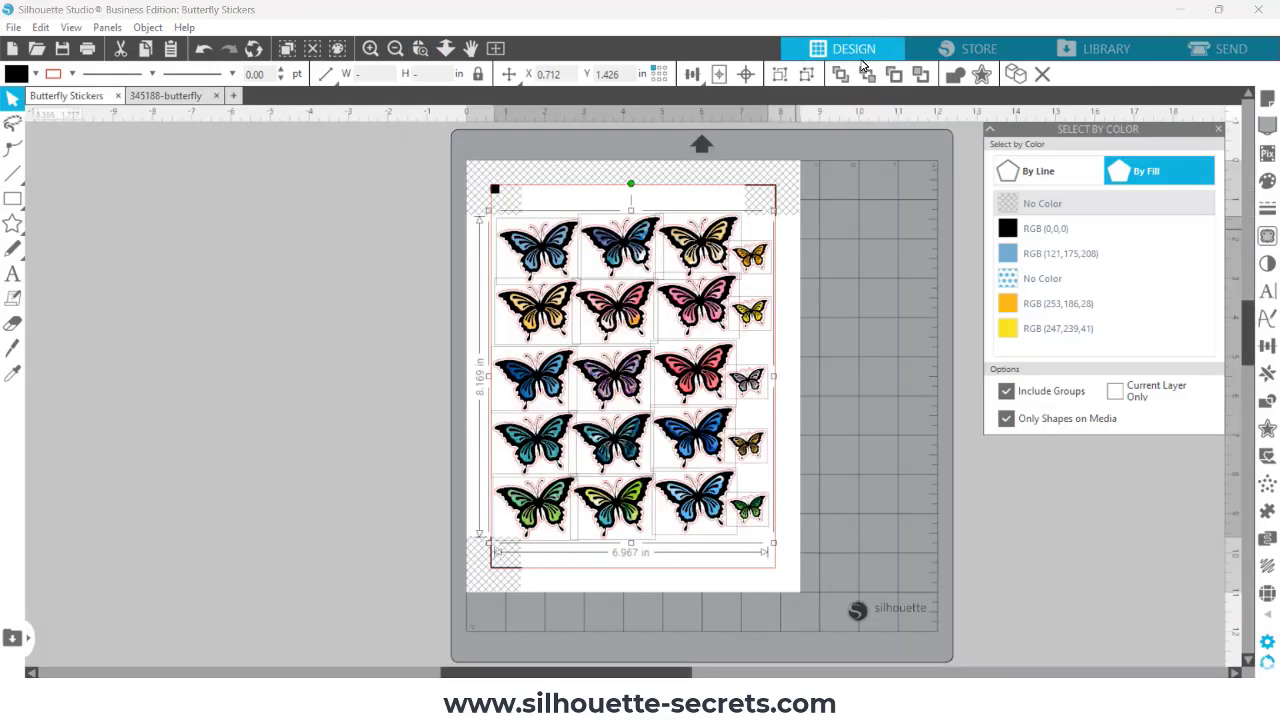
pyautogui.click(858, 219)
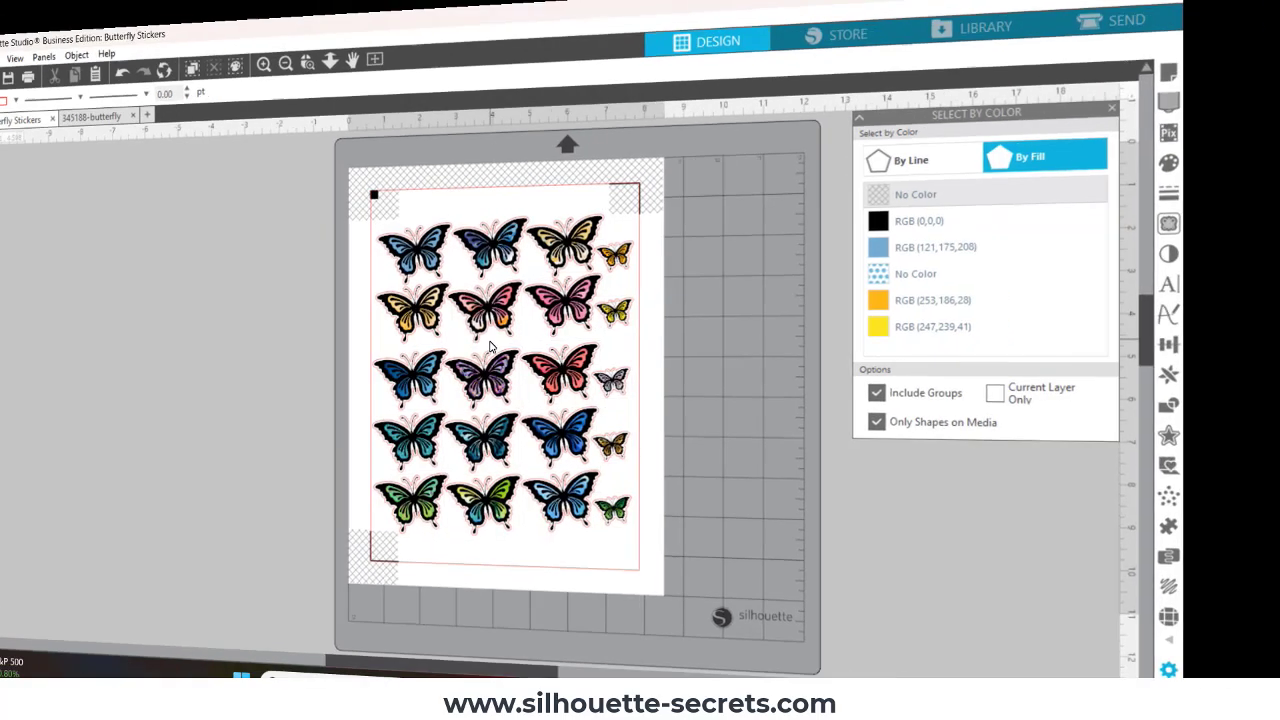